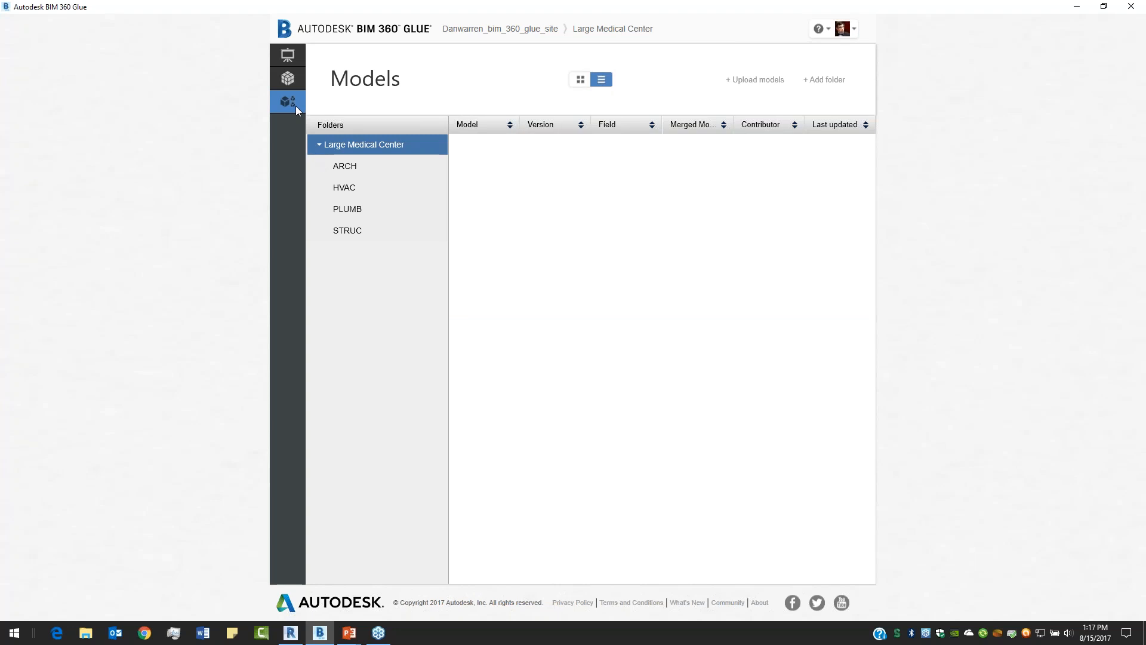
Review the models stored in the ARCH and HVAC folders of the Large Medical Center project
click(353, 169)
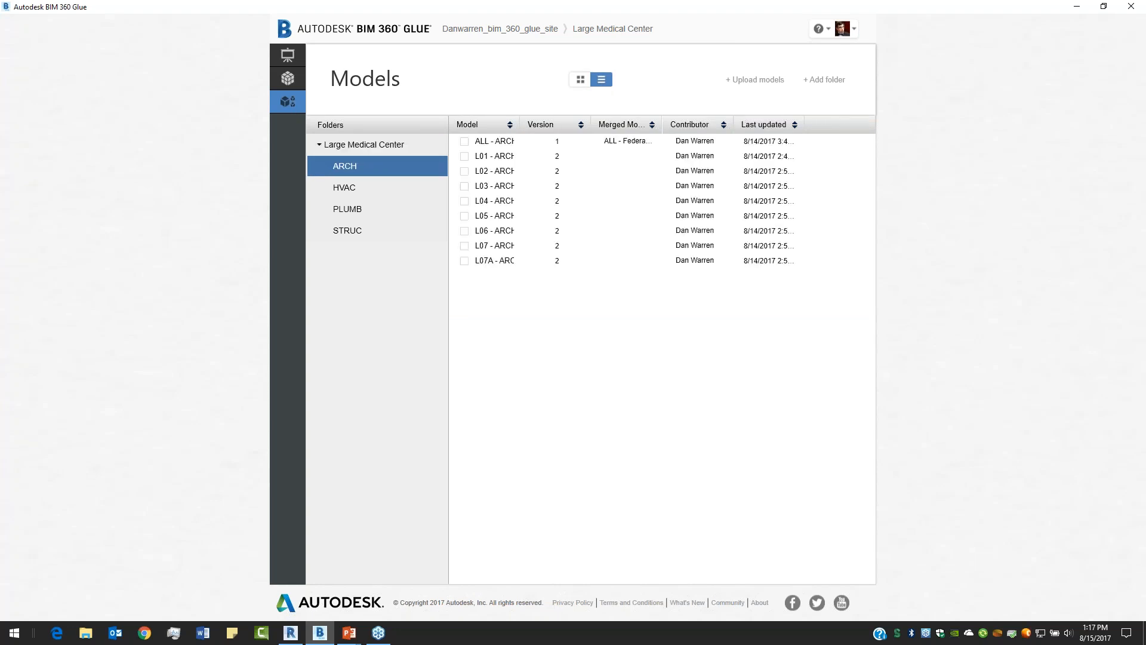
click(349, 188)
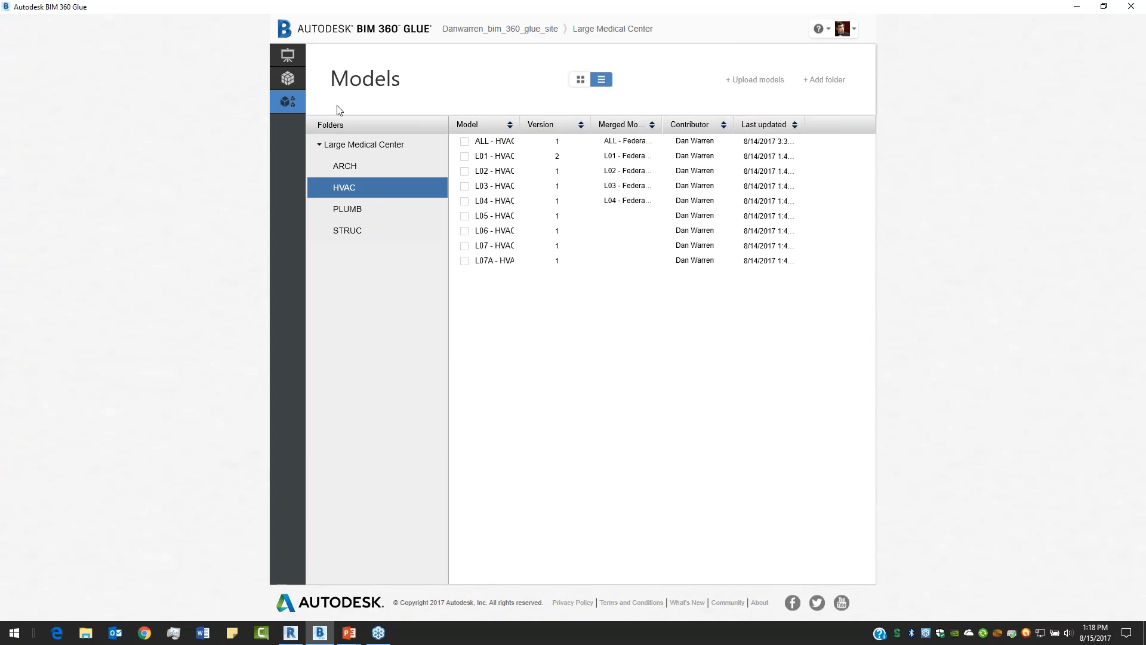
Start a new merged model in the Federated Models folder of the project's merged models
click(288, 79)
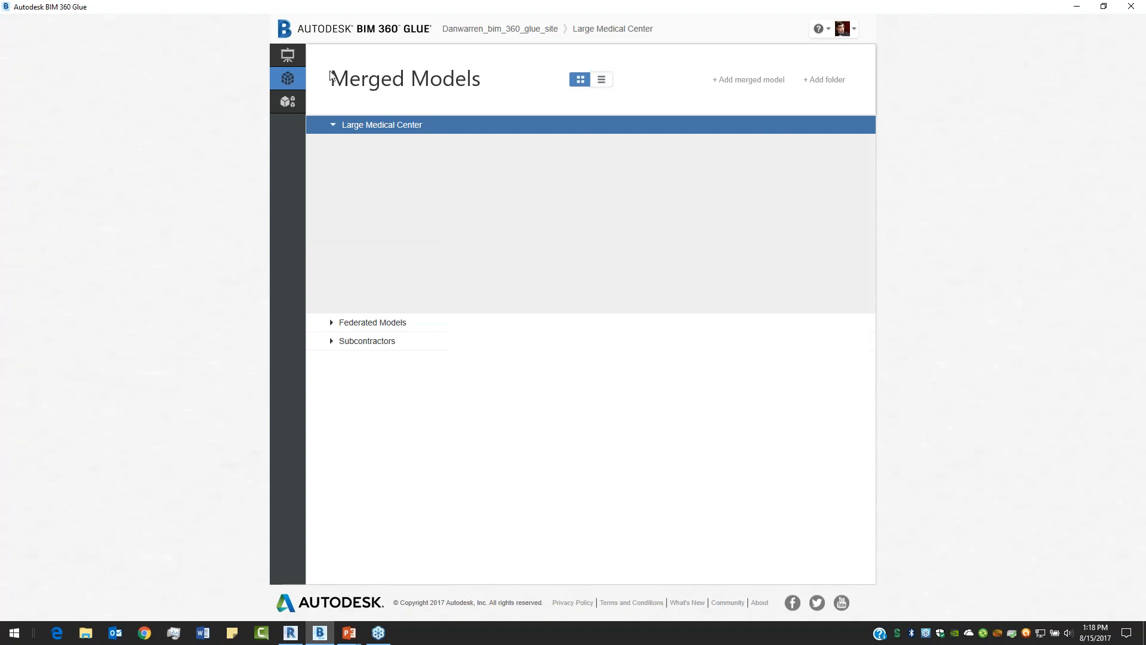
click(333, 323)
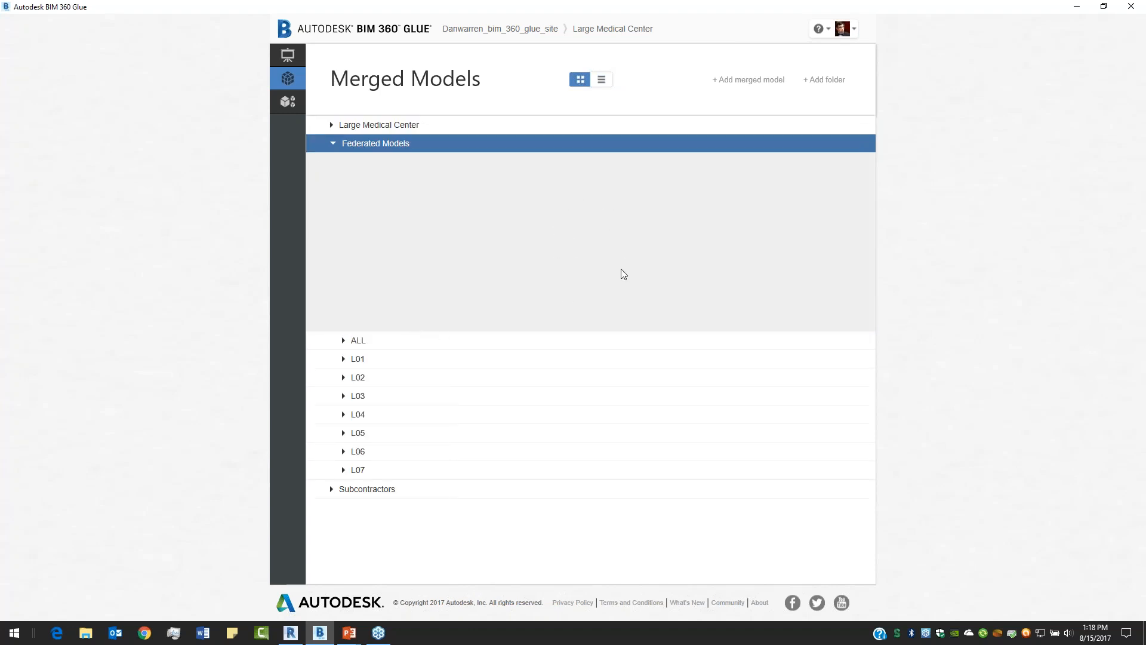
click(753, 83)
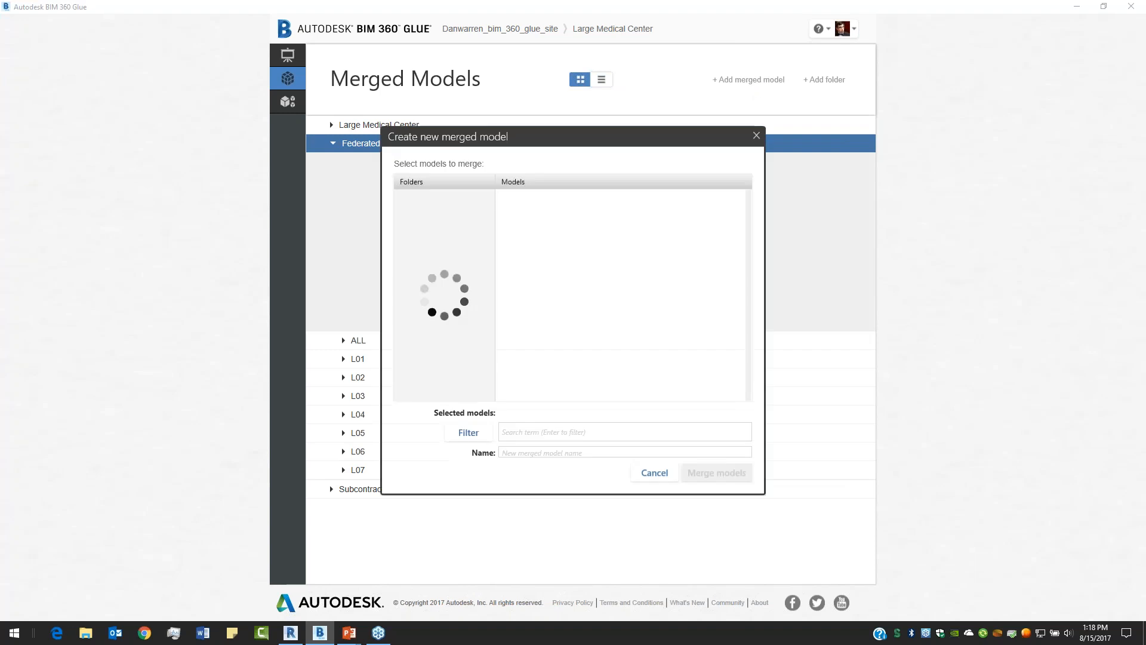
Look through the ARCH, HVAC and PLUMB folders for models available to merge
click(417, 212)
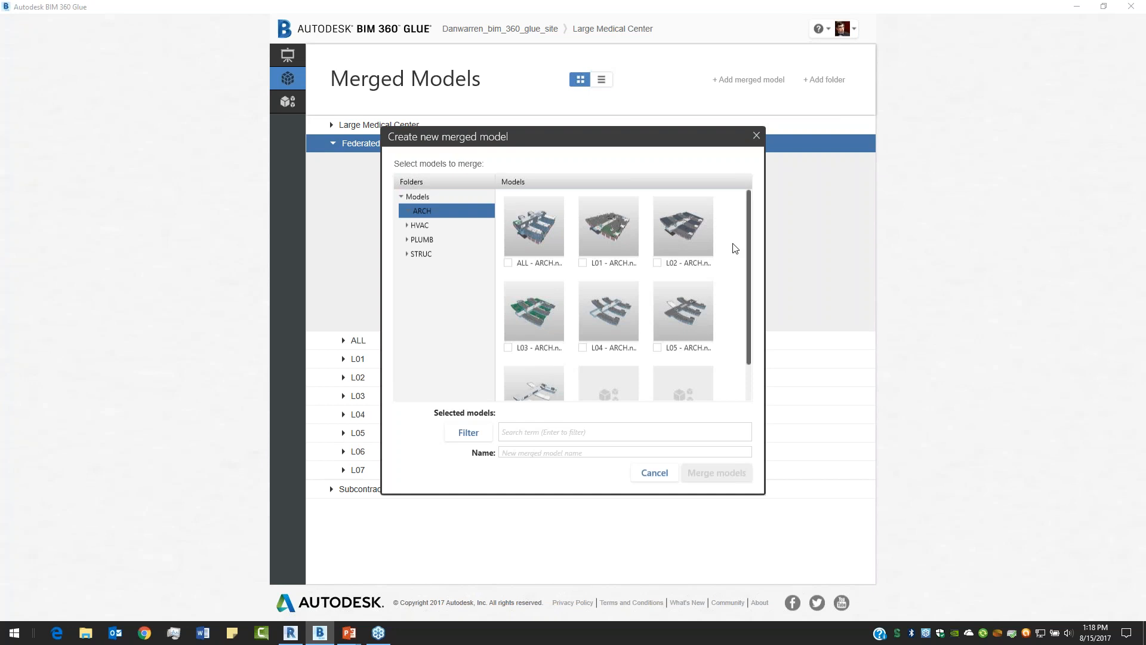
click(426, 226)
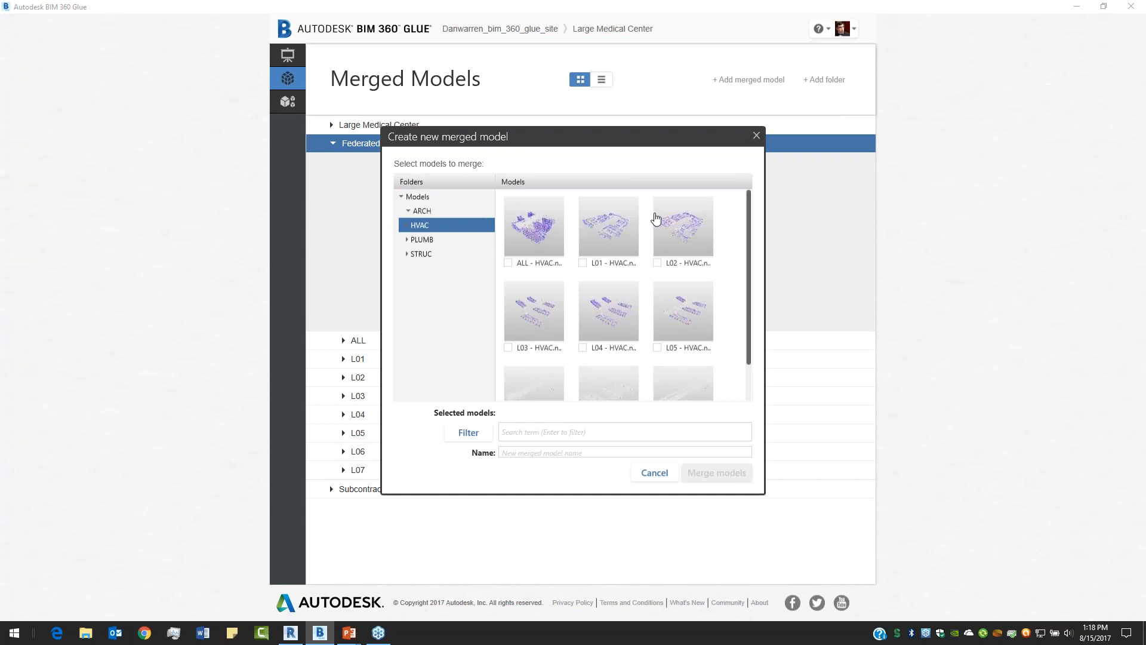
click(428, 239)
click(417, 197)
click(520, 432)
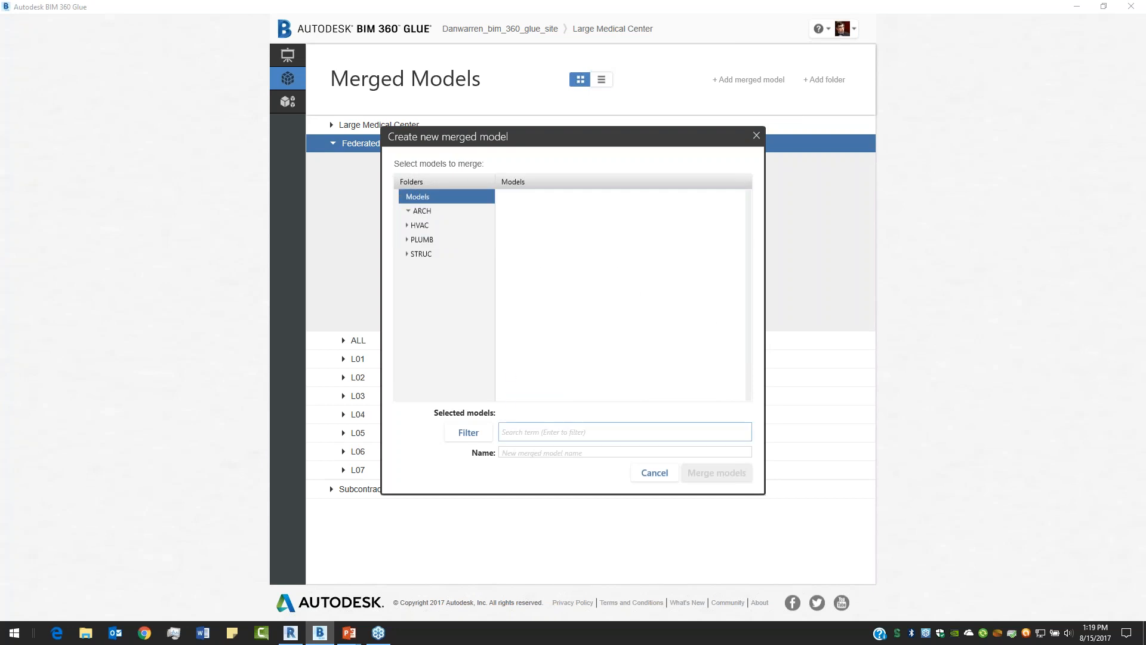
Filter the ARCH folder by L01 and select the L01 - ARCH.nwc model for merging
click(430, 212)
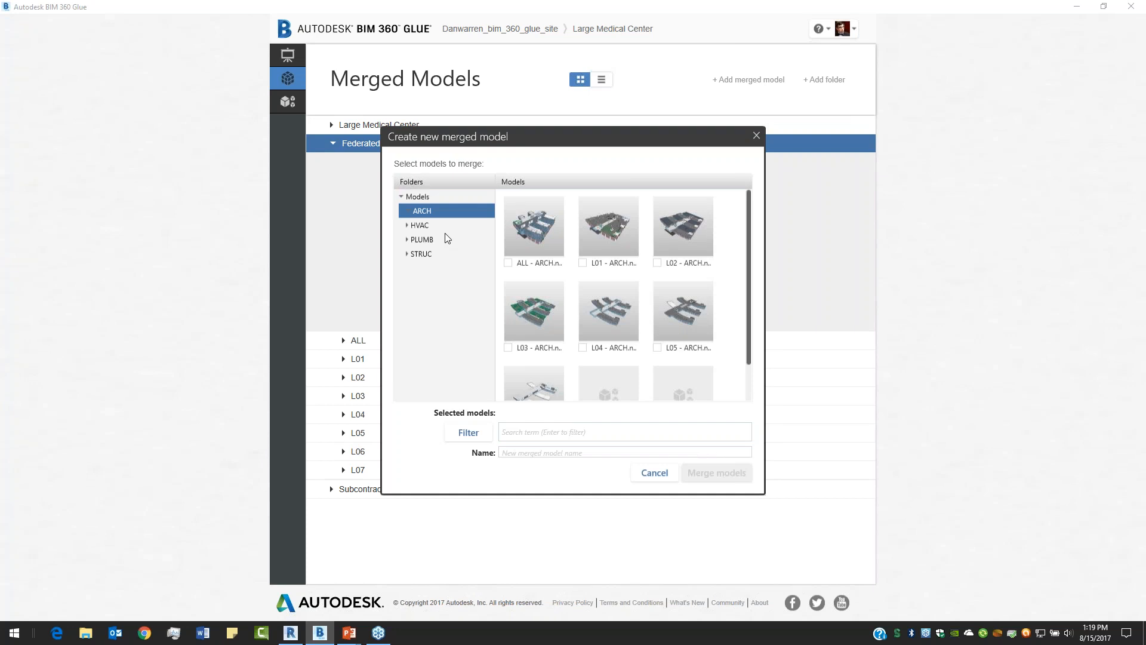
click(559, 431)
text(L01)
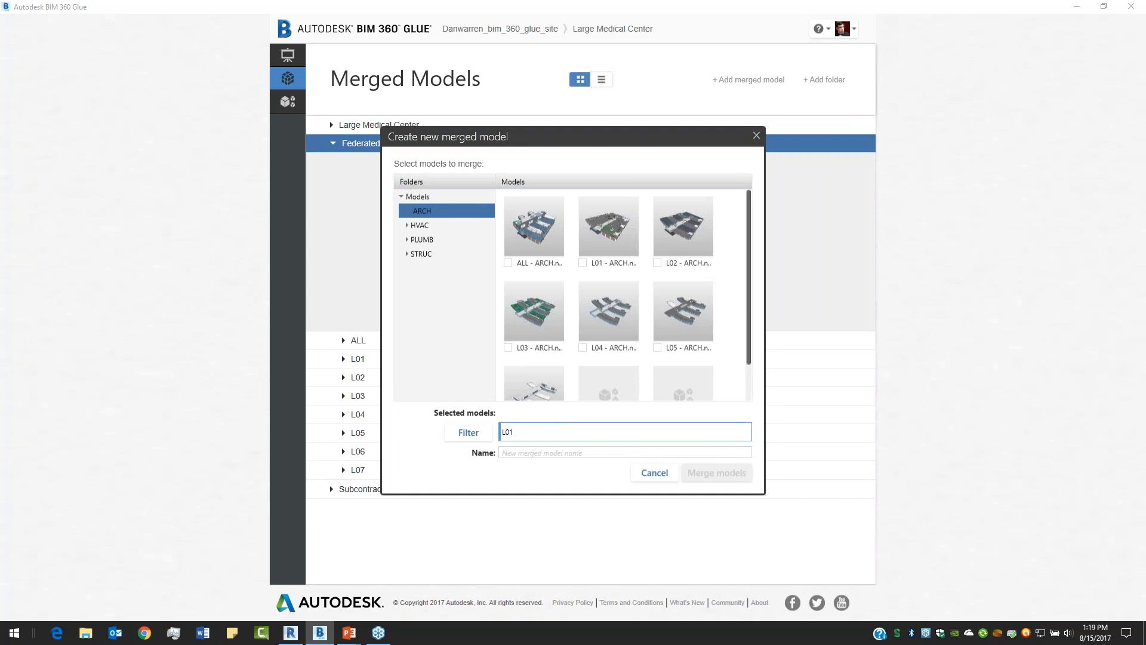
key(Return)
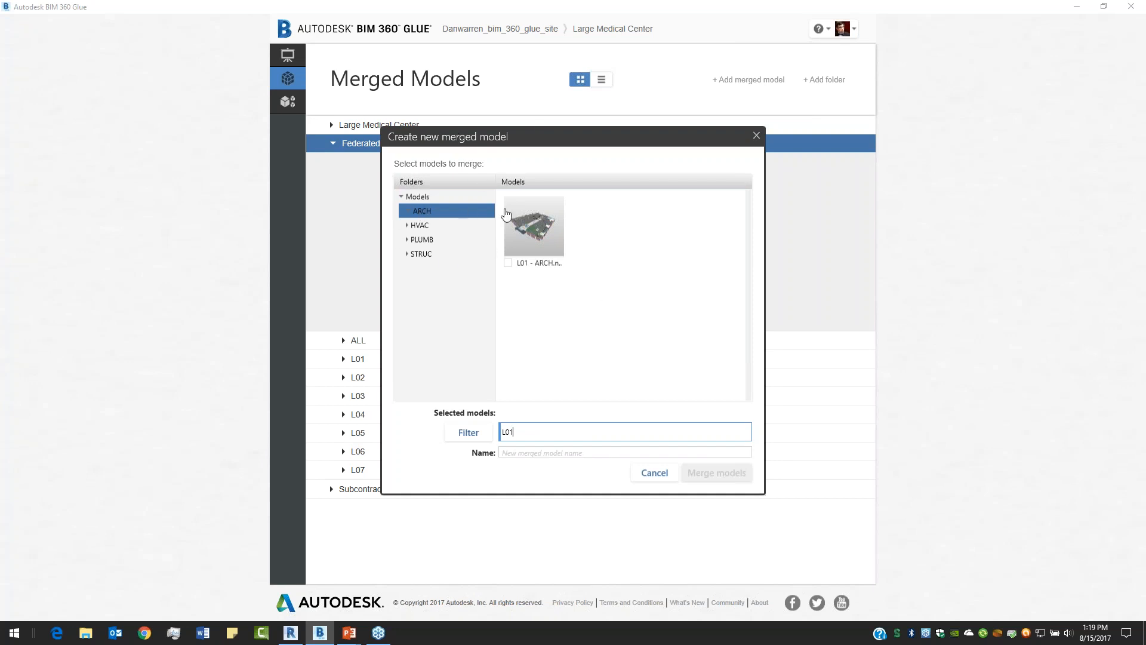
click(508, 262)
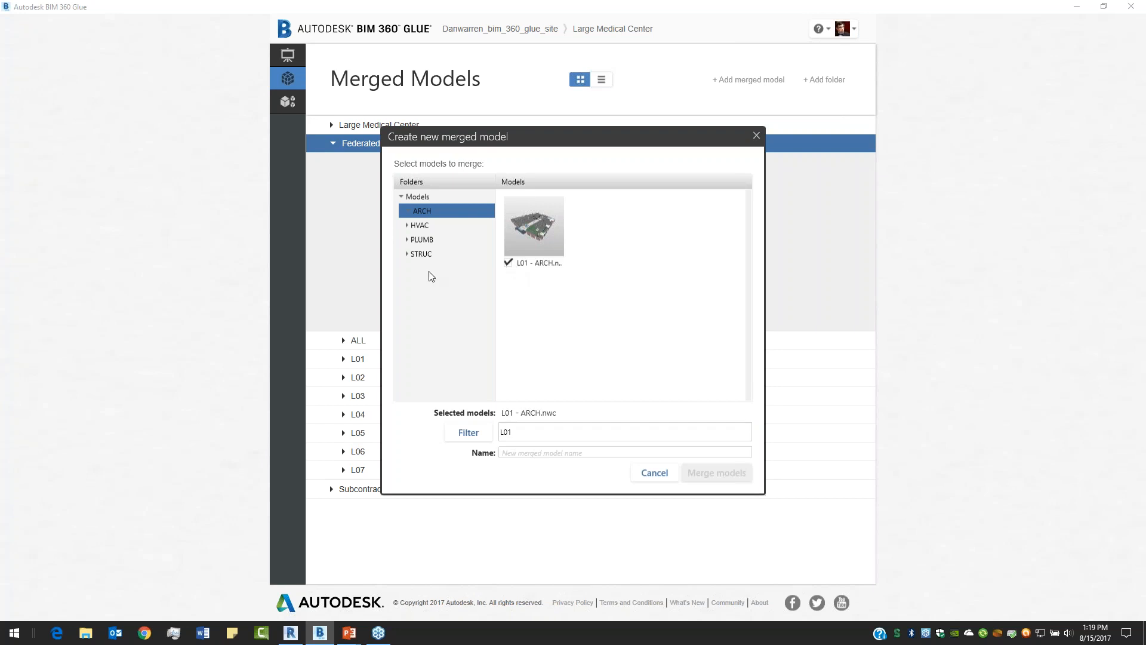
Add L01 STRUC.nwc from the STRUC folder and merge the selected models under the name "Arch & Struc L01"
click(416, 254)
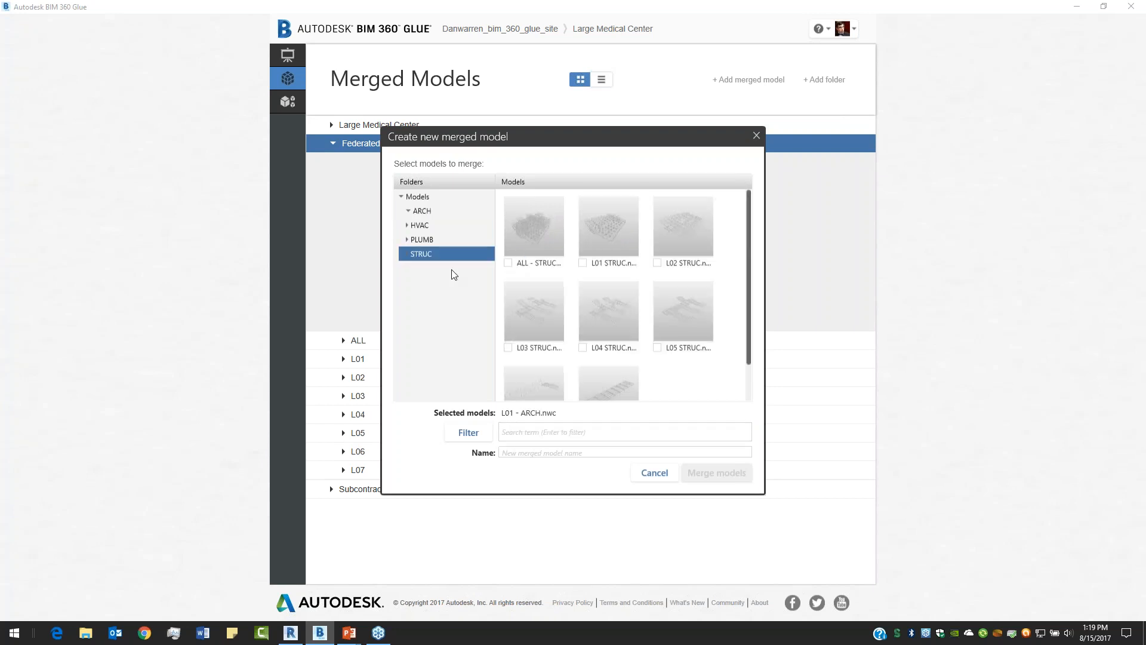
click(583, 263)
click(579, 452)
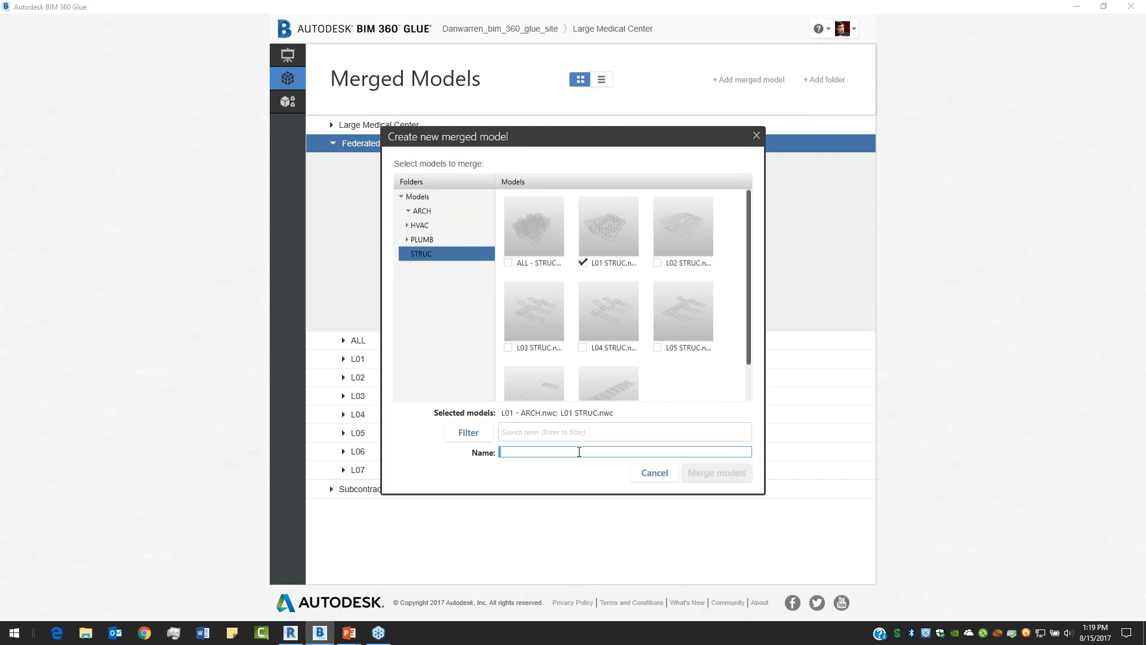
text(Arch & Struc)
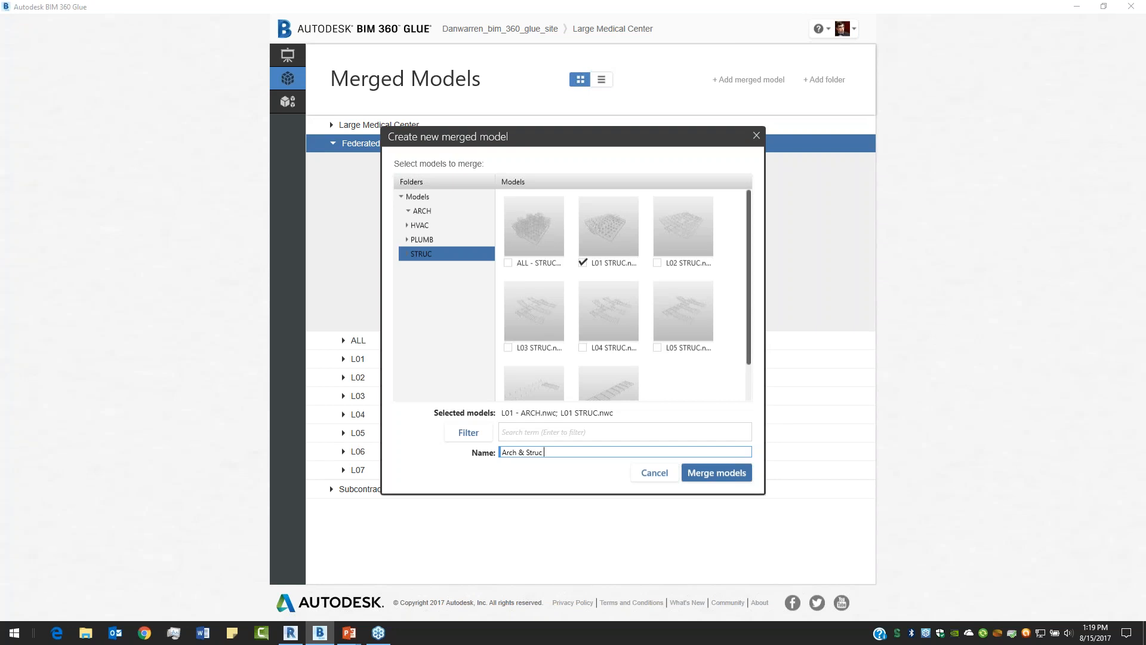
text( L01)
click(733, 473)
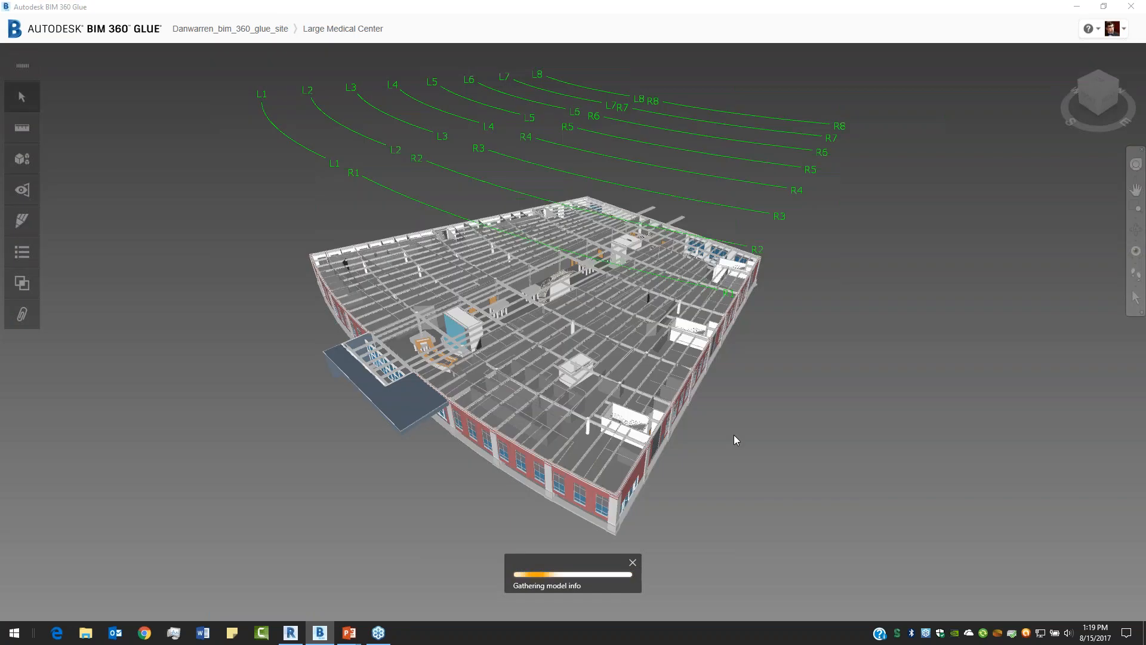
Select the structural framing in the merged model and examine the Transform settings of L01 STRUC.nwc without changing them
scroll(552, 451, up, 6)
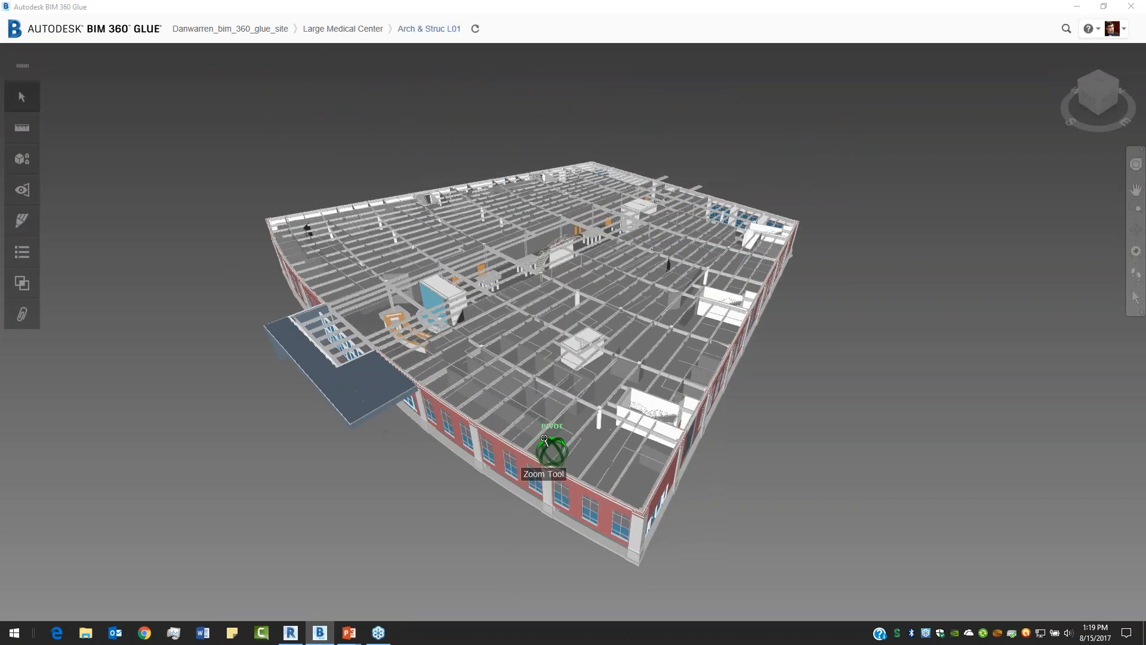
scroll(470, 389, up, 4)
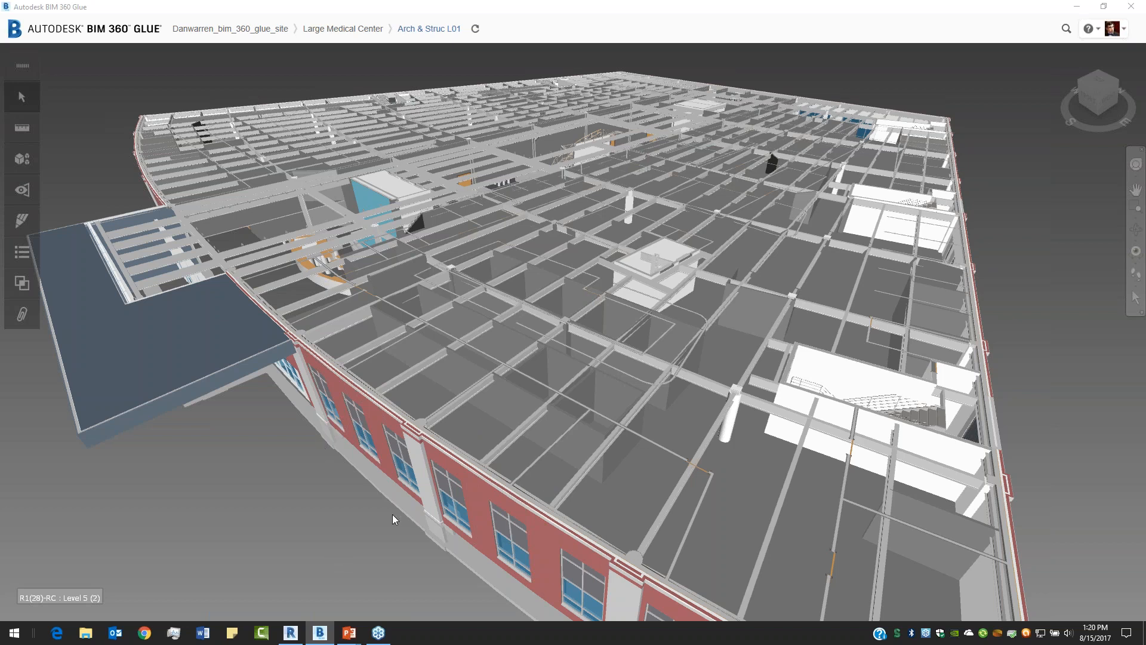
click(450, 410)
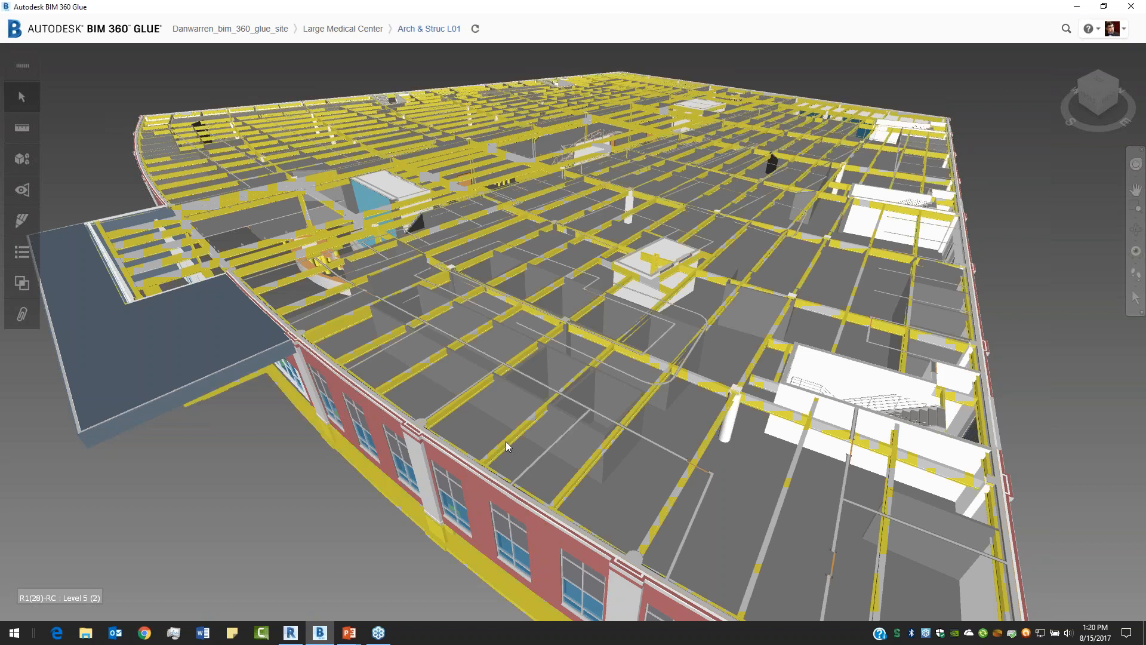
click(23, 159)
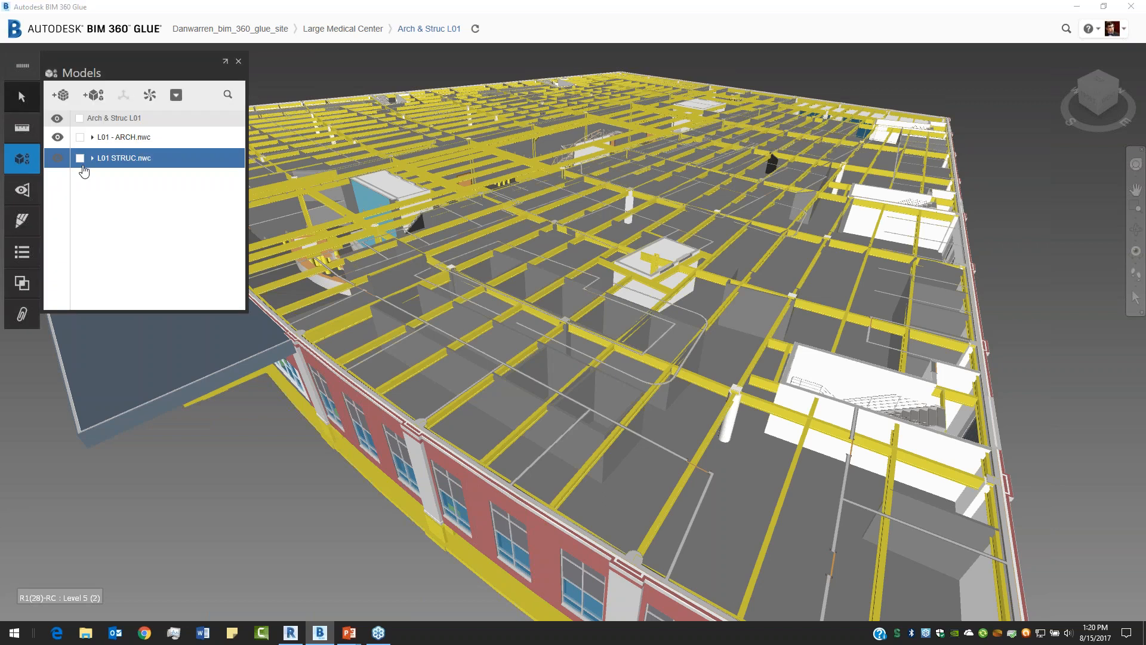
click(80, 158)
click(128, 100)
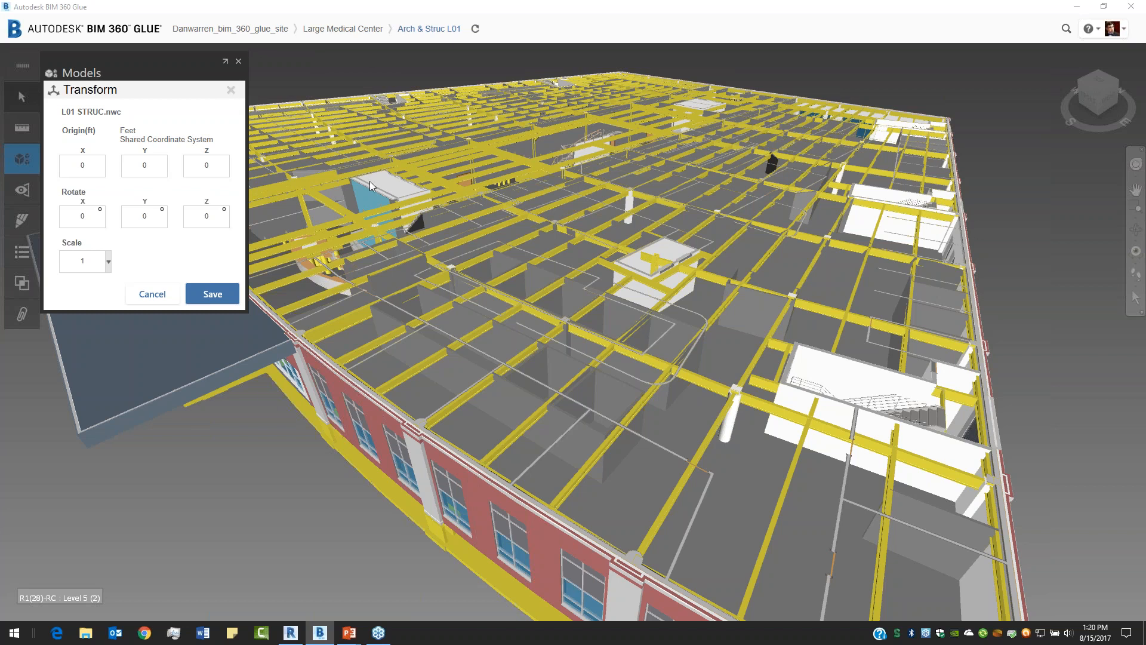
click(230, 89)
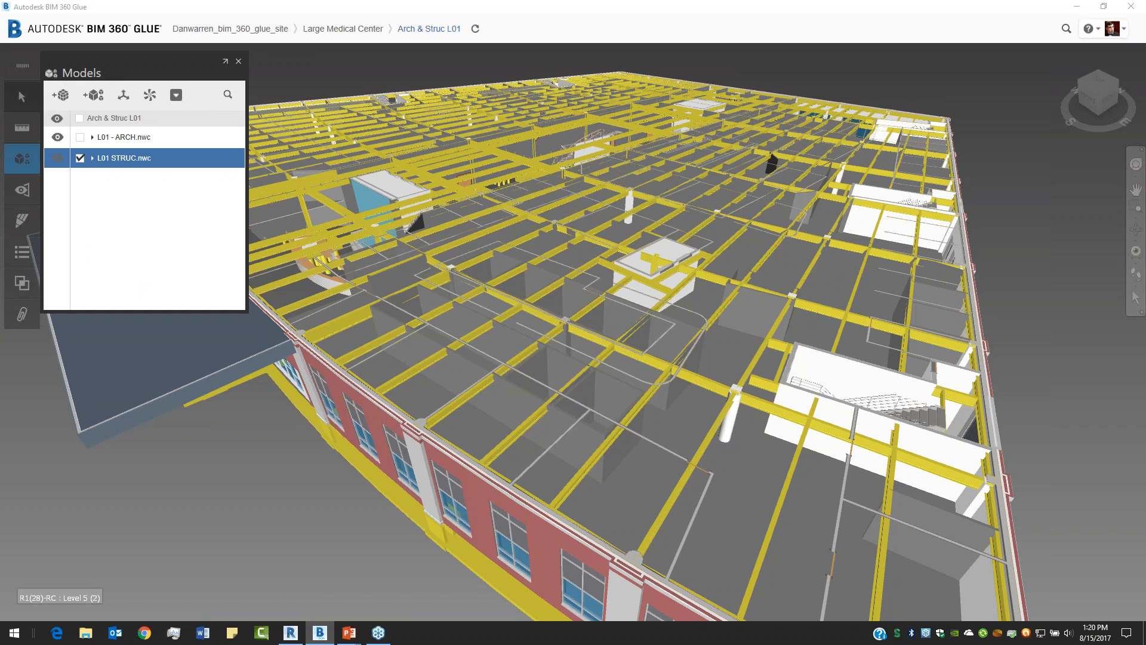
click(239, 63)
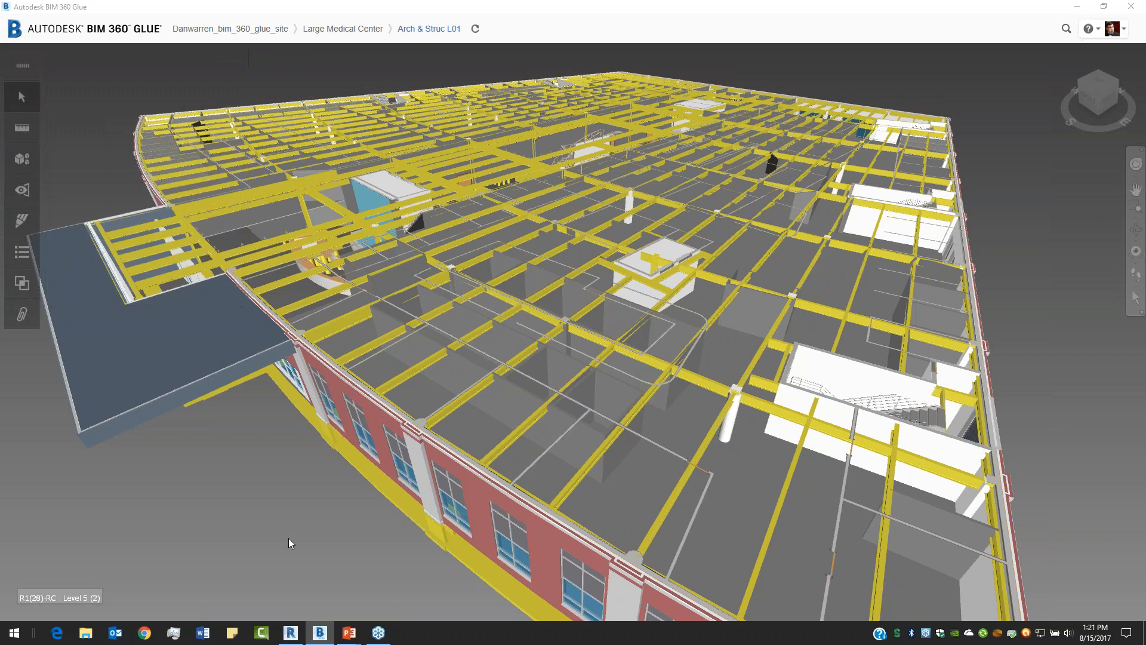
Switch to the PowerPoint slide show, advance to the "Revit: Model Setup" slide, and return to Revit
mouse_move(352, 635)
click(342, 588)
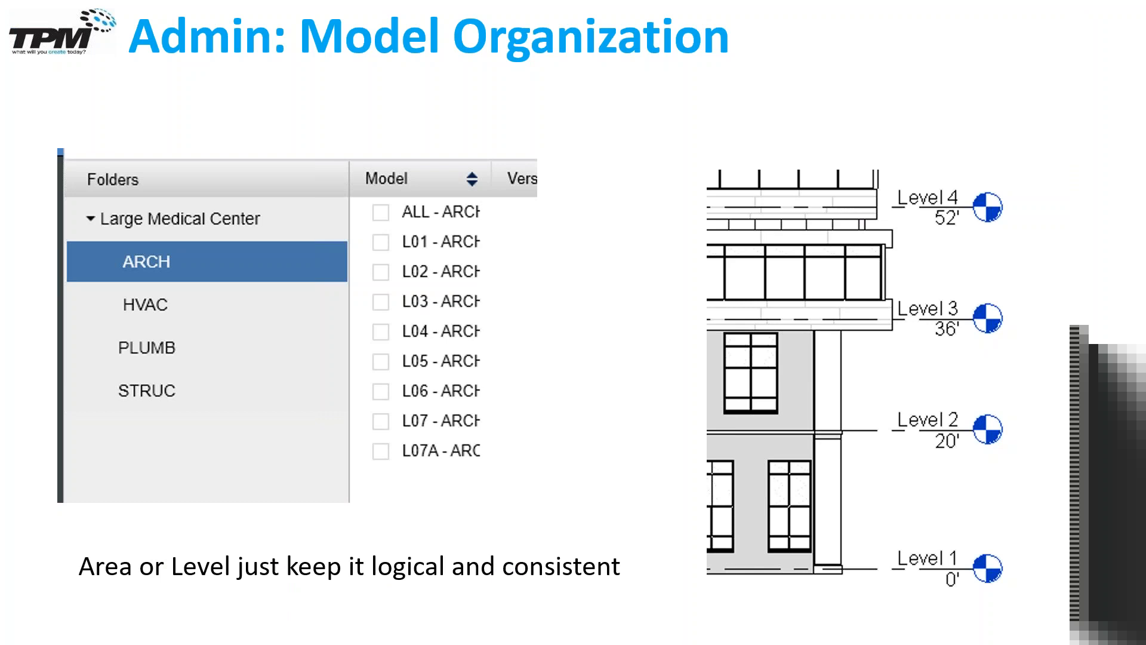
key(Right)
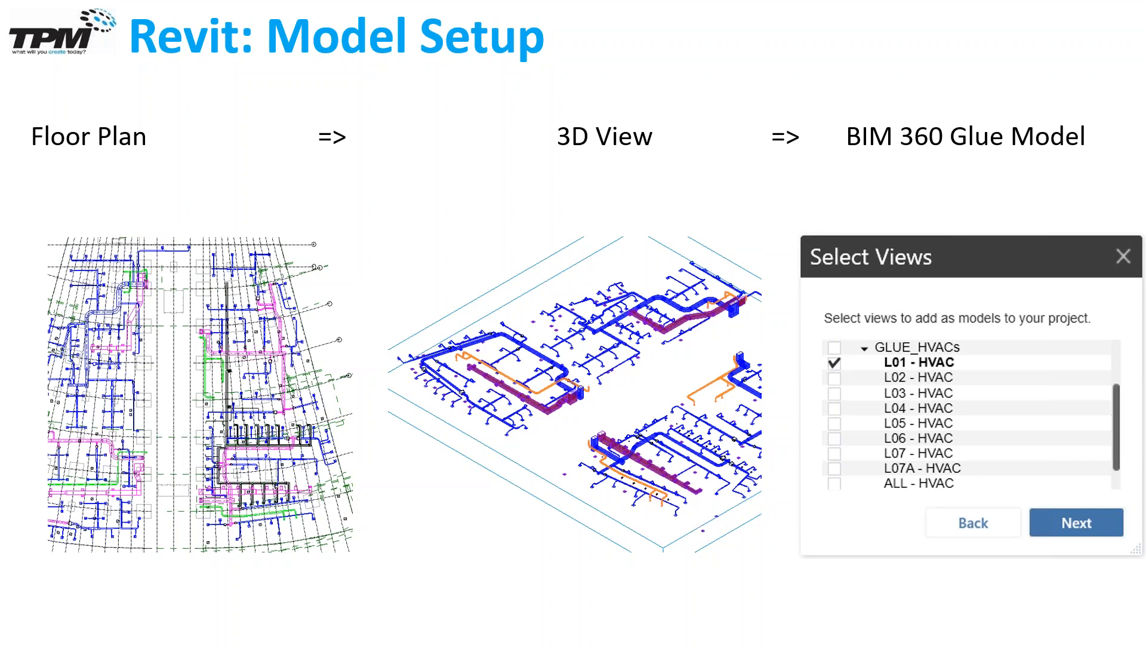
drag(1145, 55, 1145, 154)
drag(1145, 60, 762, 1)
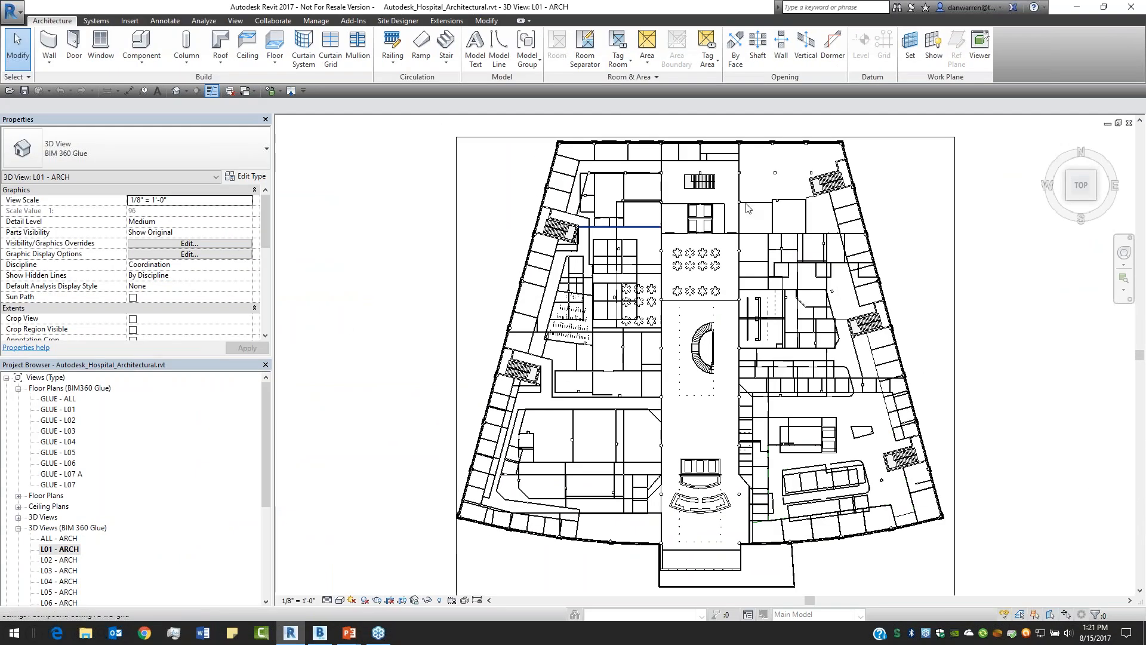
Examine the view properties of the GLUE - L01 floor plan and the L01 - ARCH 3D view, including its extents
click(58, 410)
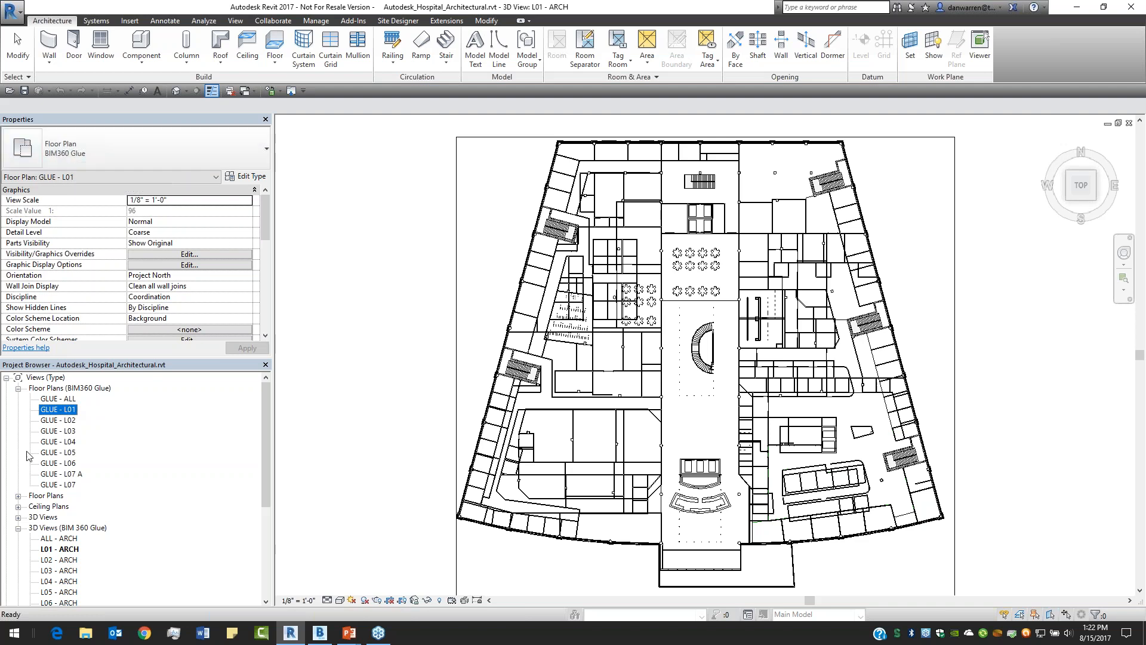
click(343, 391)
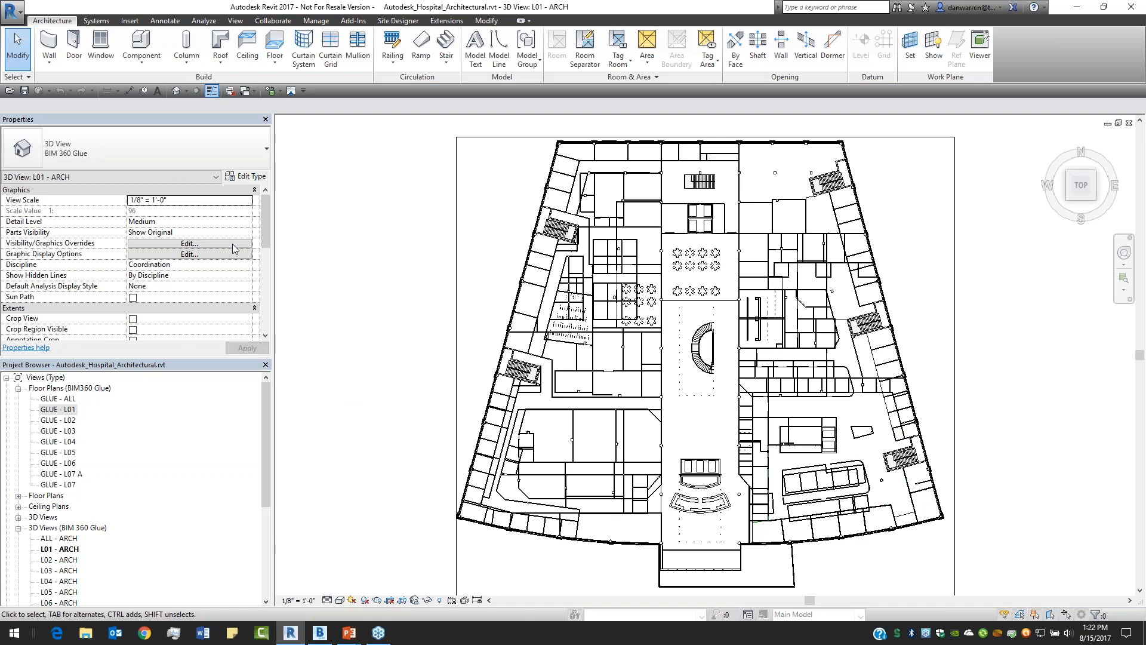
drag(264, 231, 266, 276)
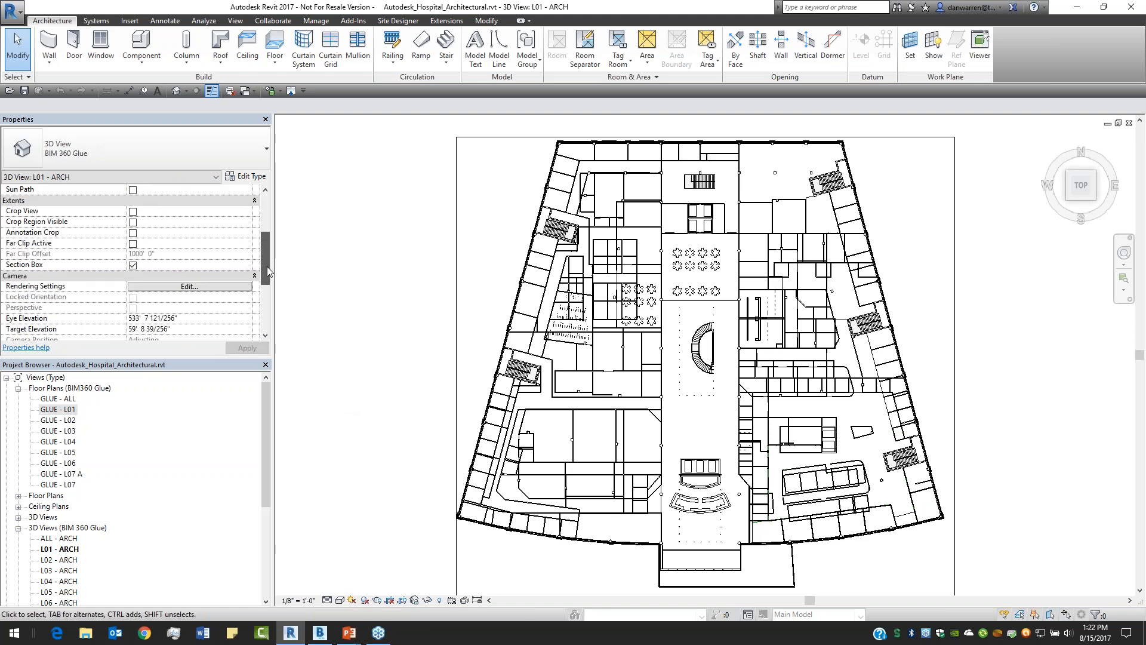
scroll(255, 281, down, 5)
scroll(214, 289, down, 1)
Open the GLUE - L01 floor plan and examine its View Range offsets against the sample diagram without changing them
double_click(63, 409)
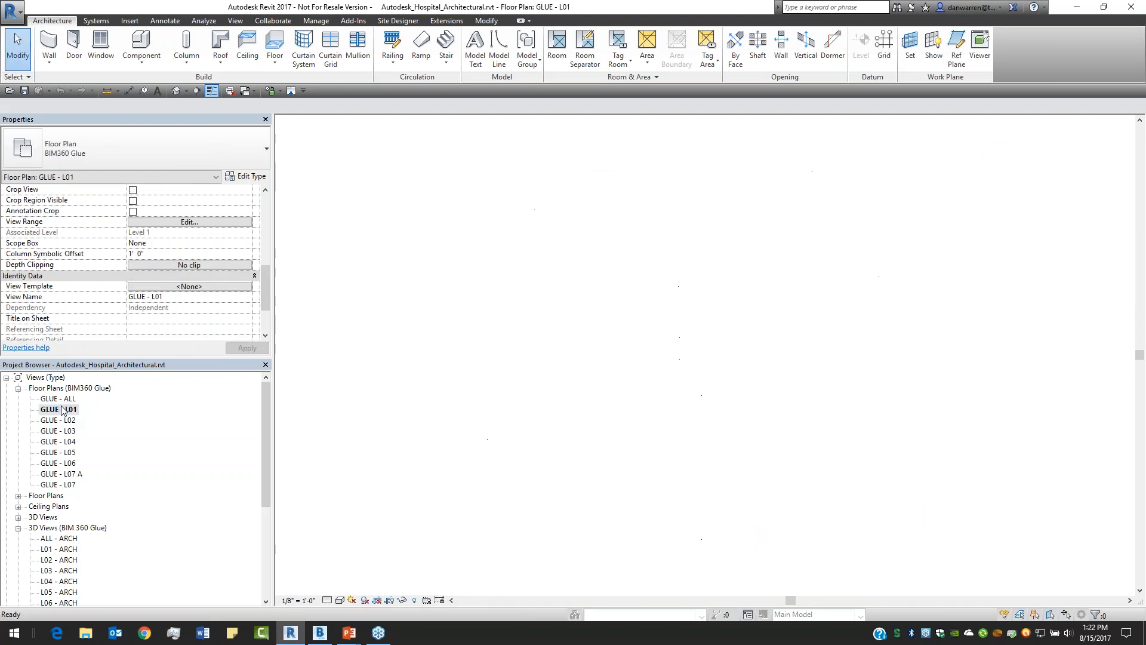
key(v)
key(r)
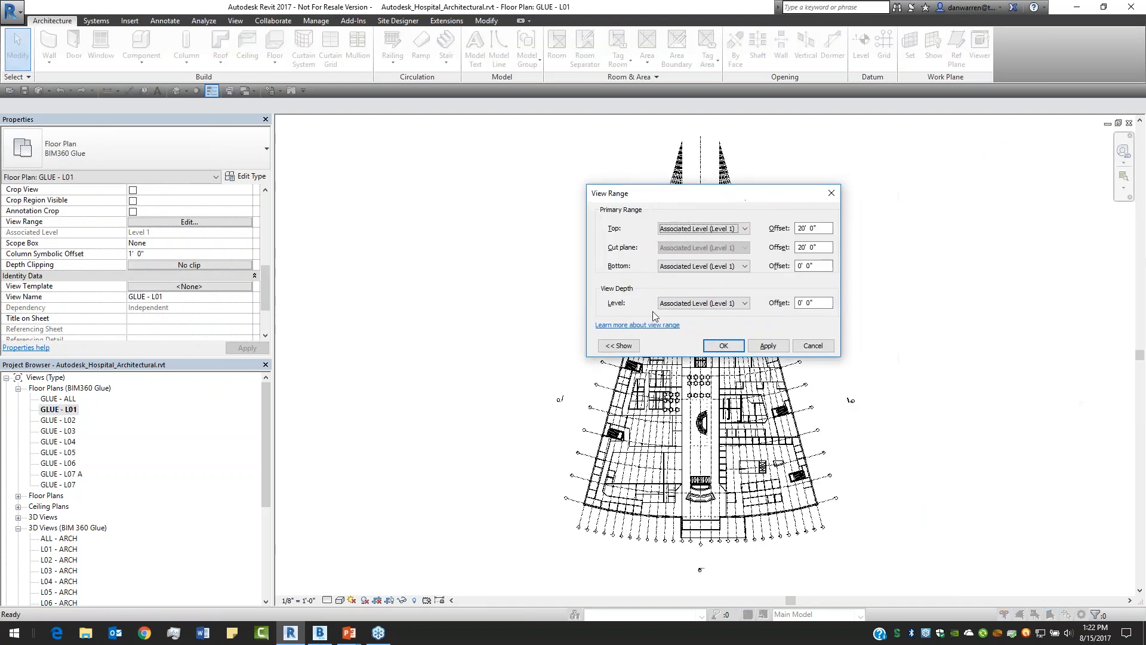
click(621, 346)
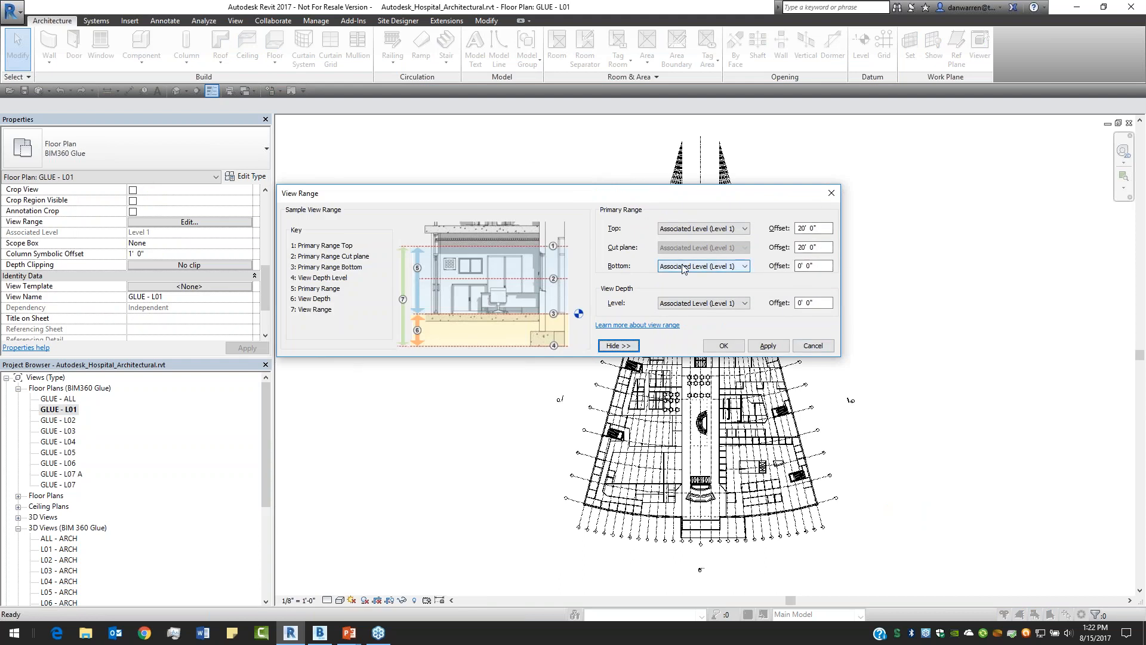
click(813, 265)
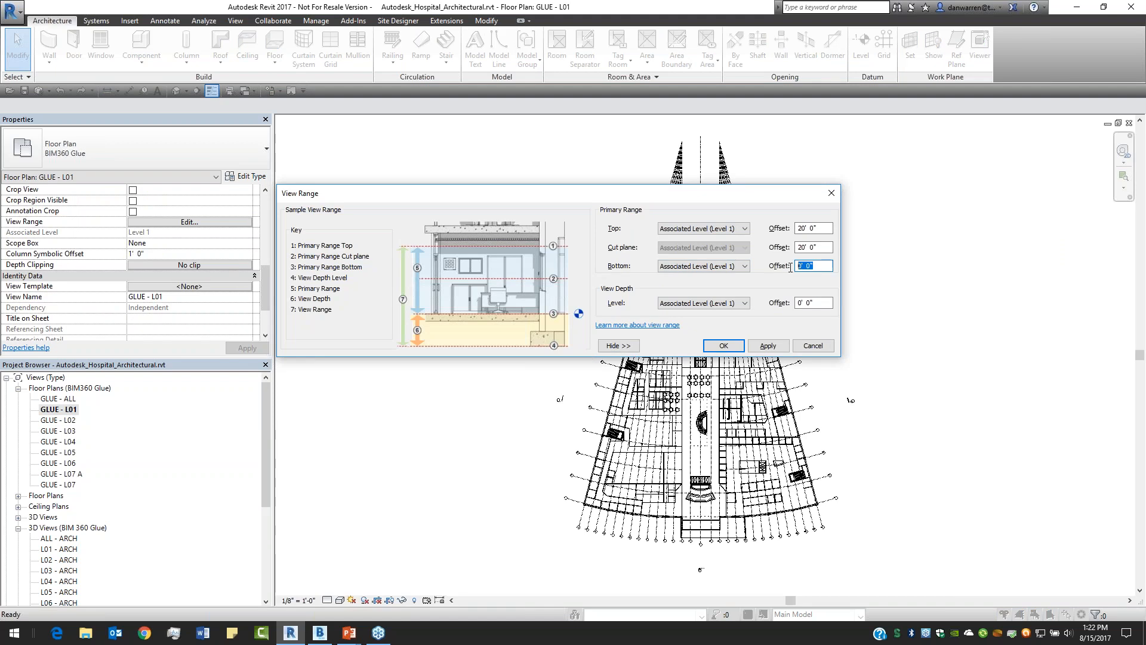
click(821, 229)
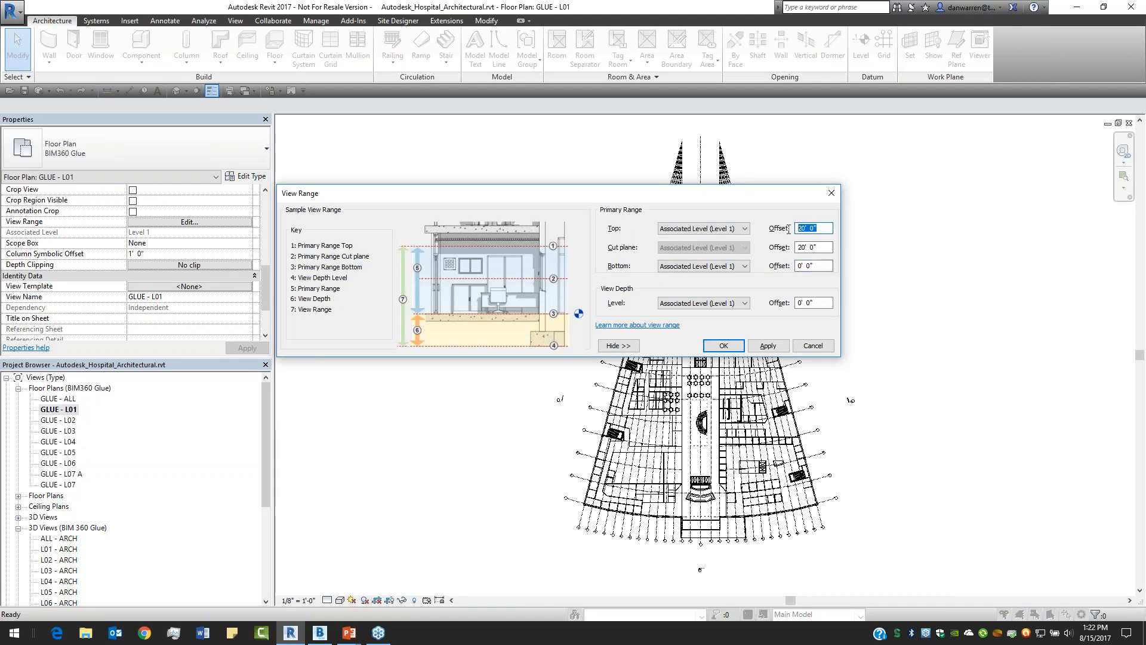
click(833, 228)
drag(828, 247, 792, 253)
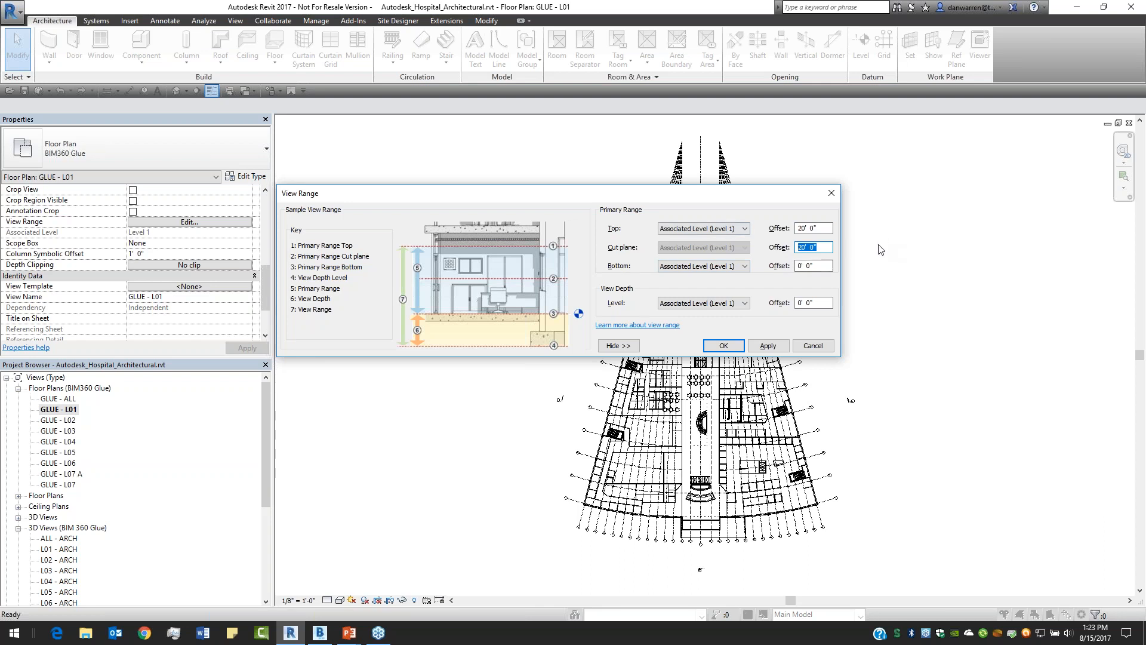
click(831, 193)
scroll(800, 484, up, 4)
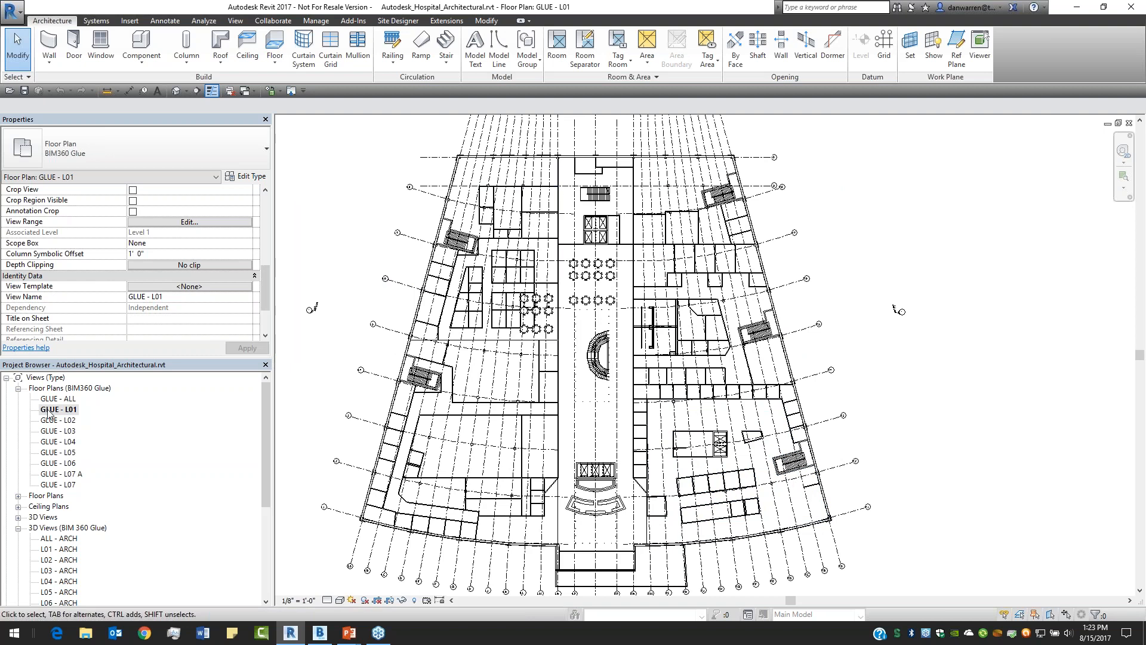
Orient the L01 - ARCH 3D view to the GLUE - L01 floor plan and turn the sectioned model to an isometric view
double_click(67, 549)
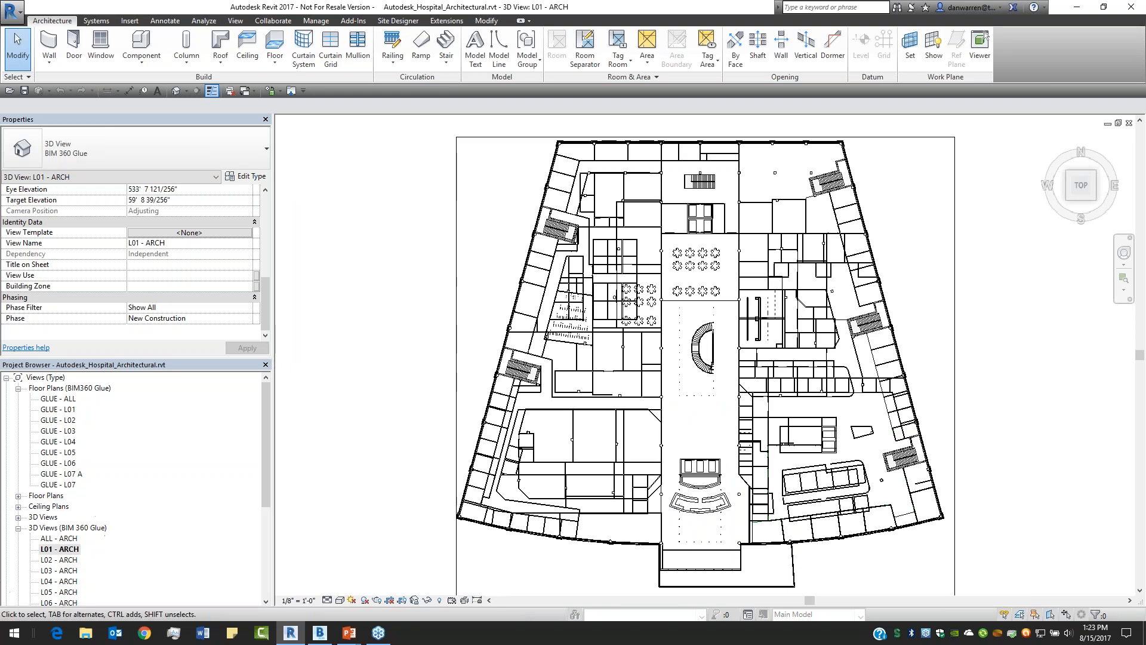
click(50, 550)
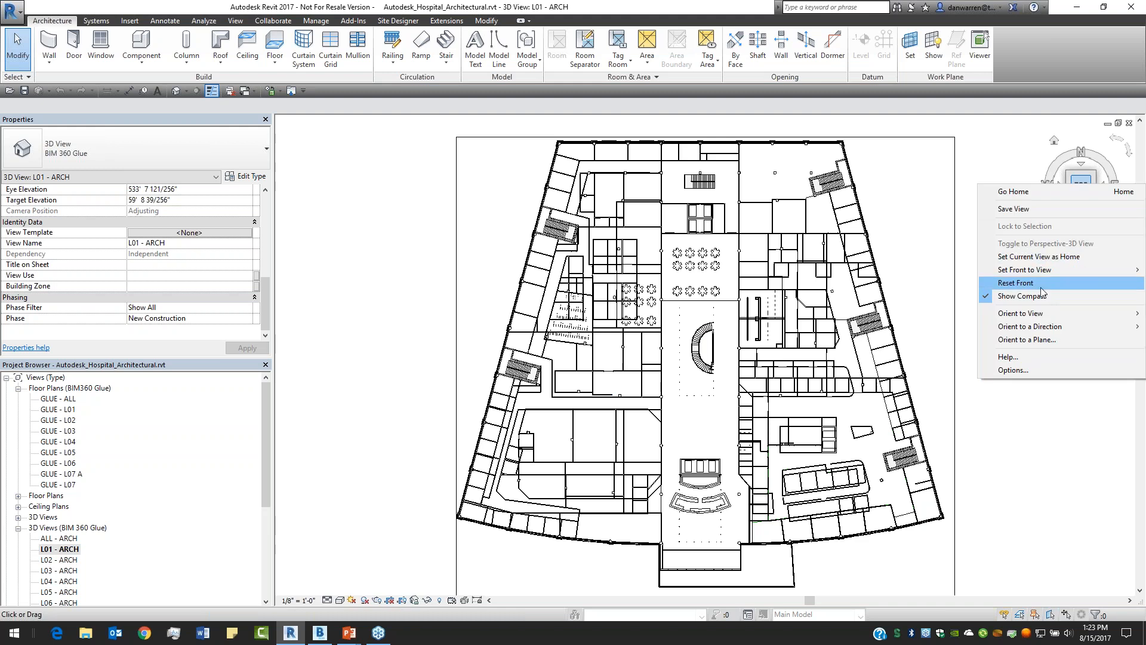
mouse_move(1039, 317)
mouse_move(954, 313)
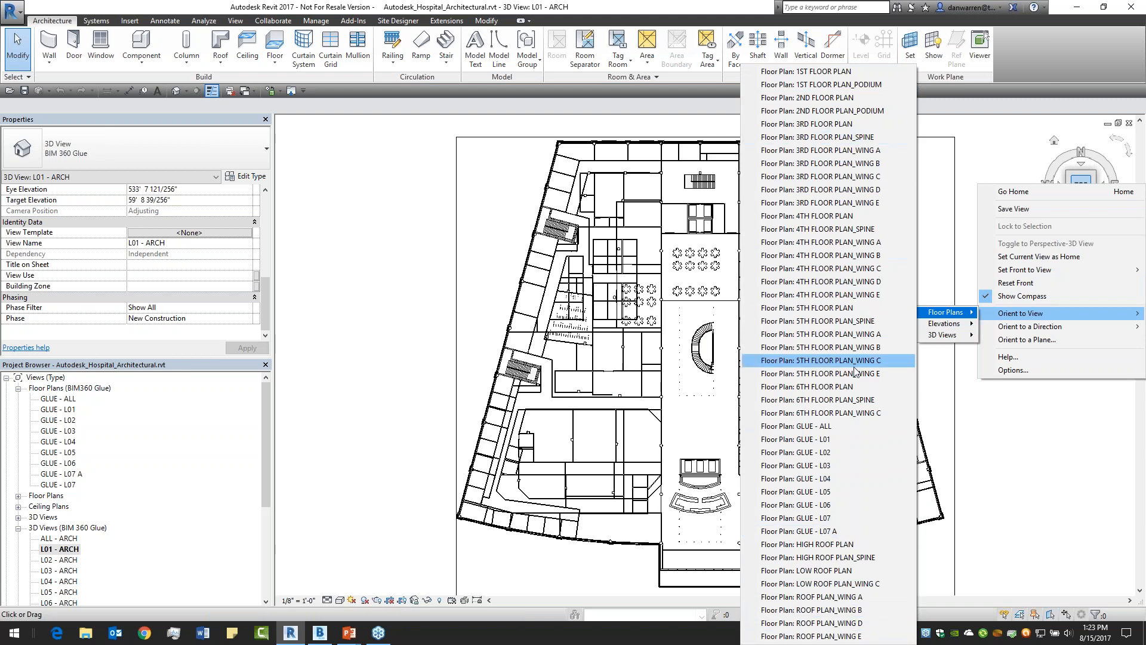
click(844, 439)
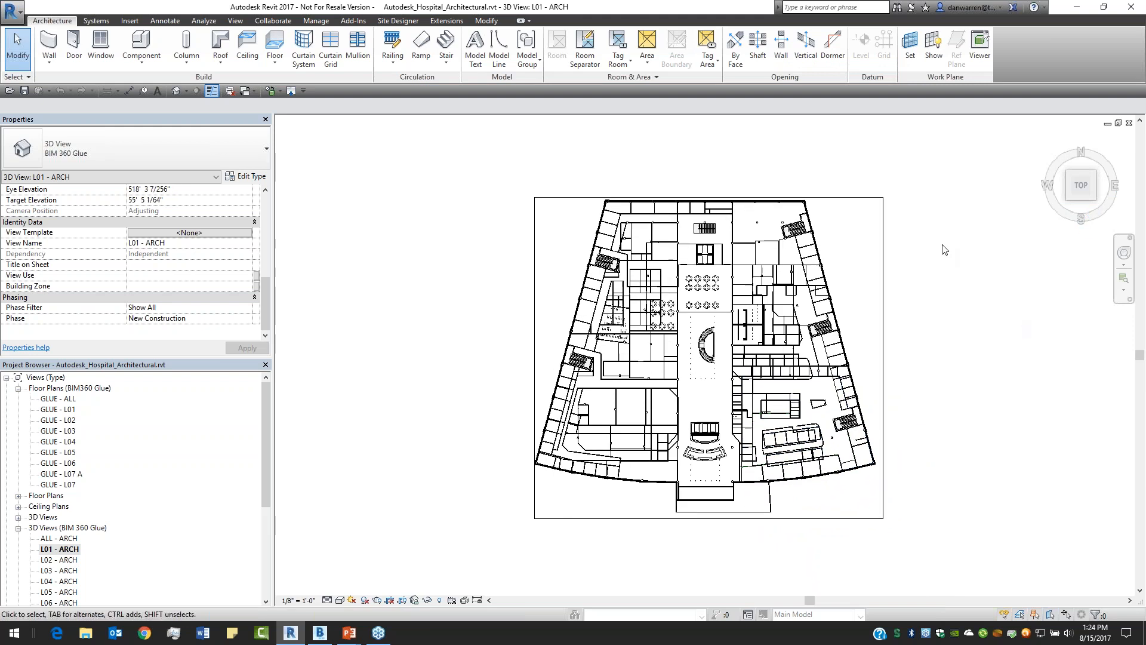
click(1108, 205)
scroll(729, 524, up, 5)
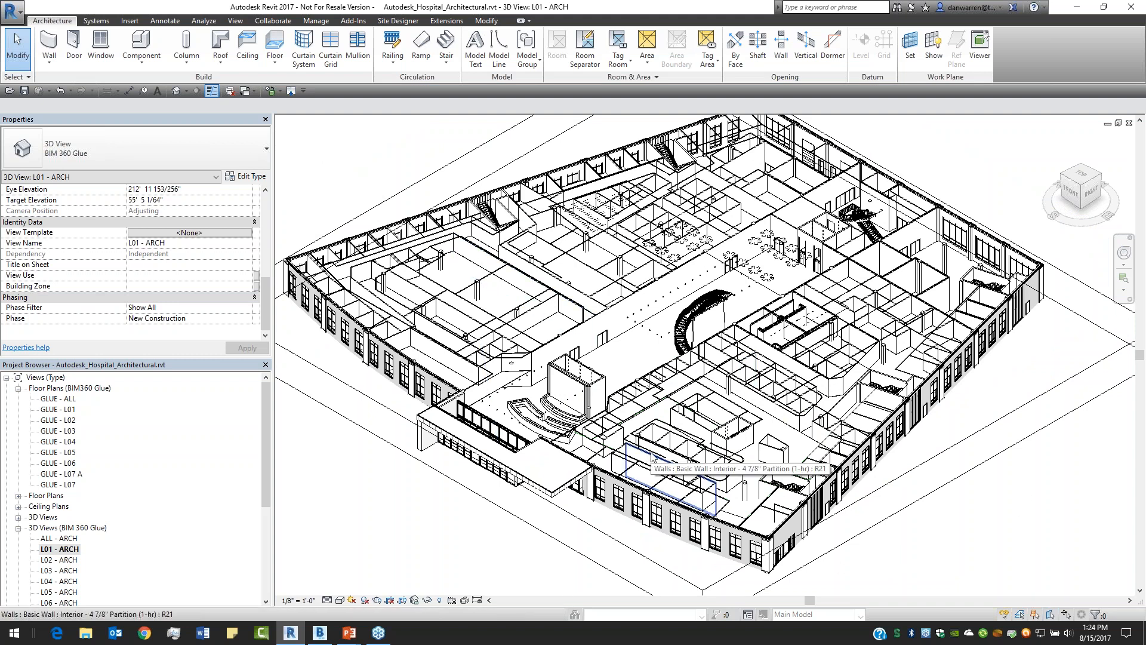
middle_drag(647, 456, 689, 473)
Filter the L01 - ARCH view's visibility overrides to Architecture only and select all model categories from Areas to Windows
key(g)
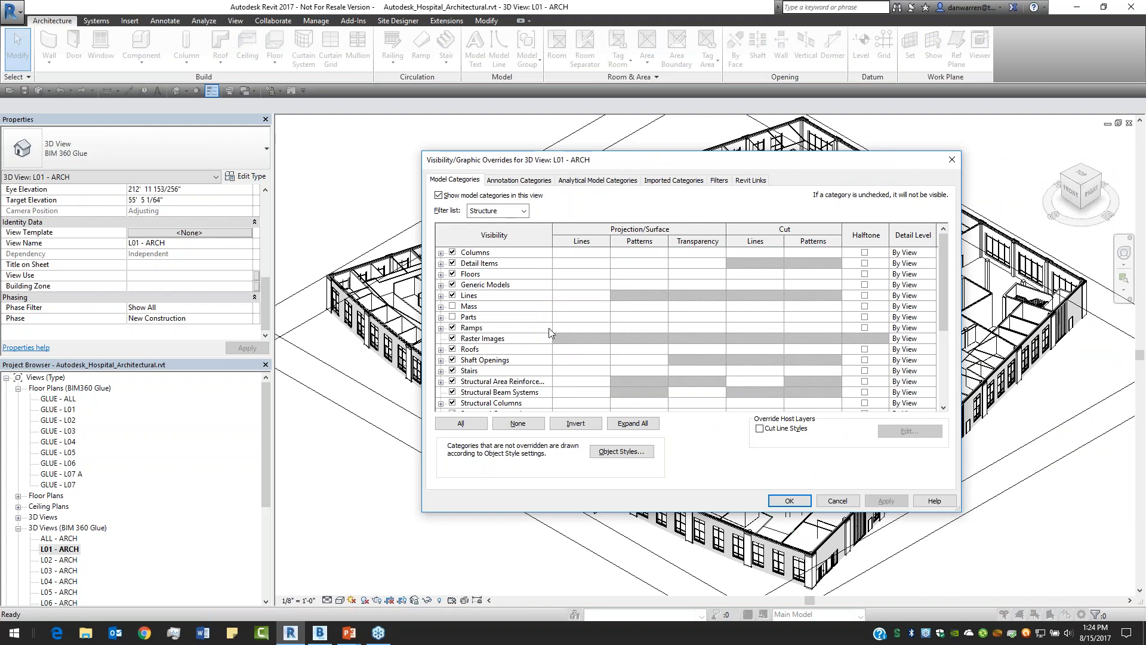
click(526, 211)
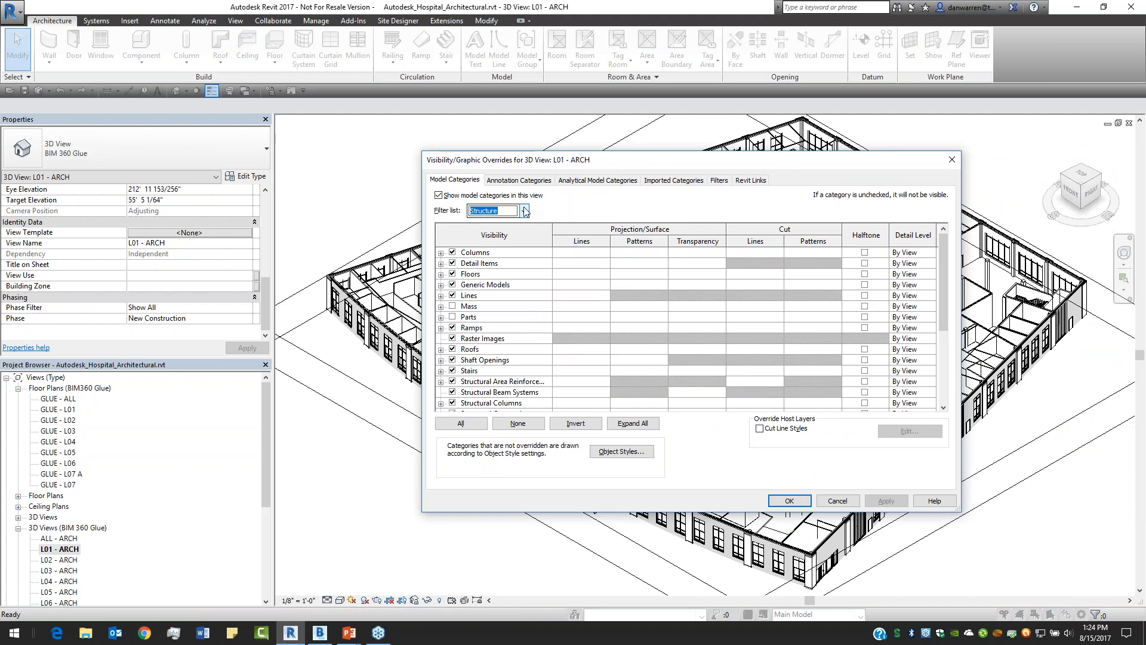
click(525, 211)
click(472, 223)
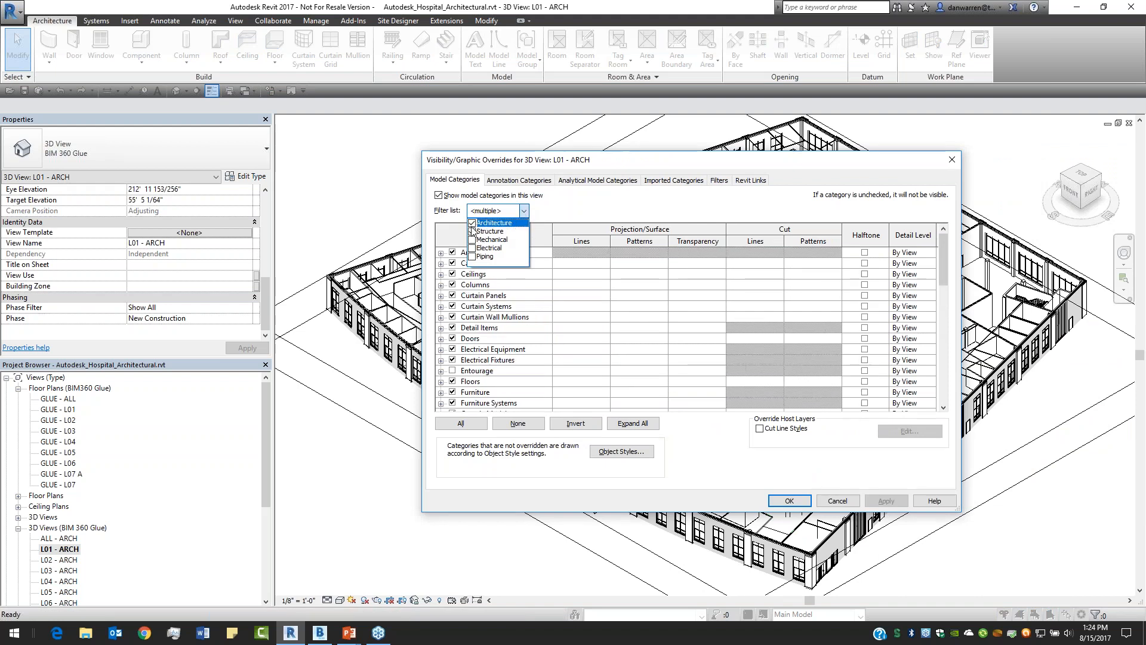
click(472, 232)
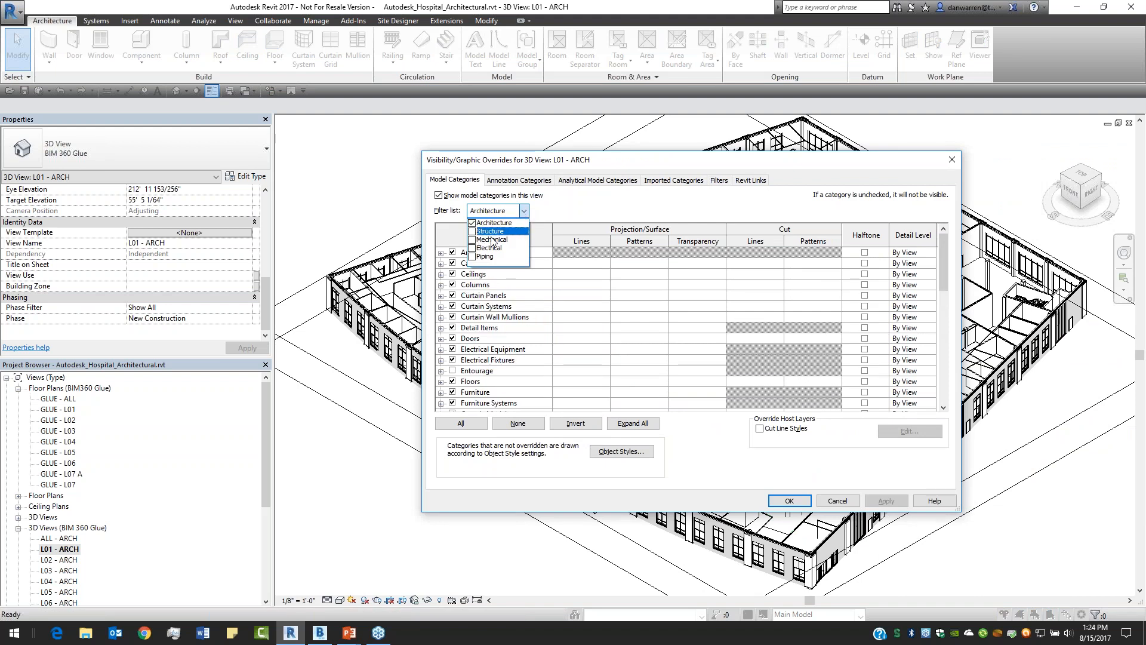
click(607, 211)
click(502, 253)
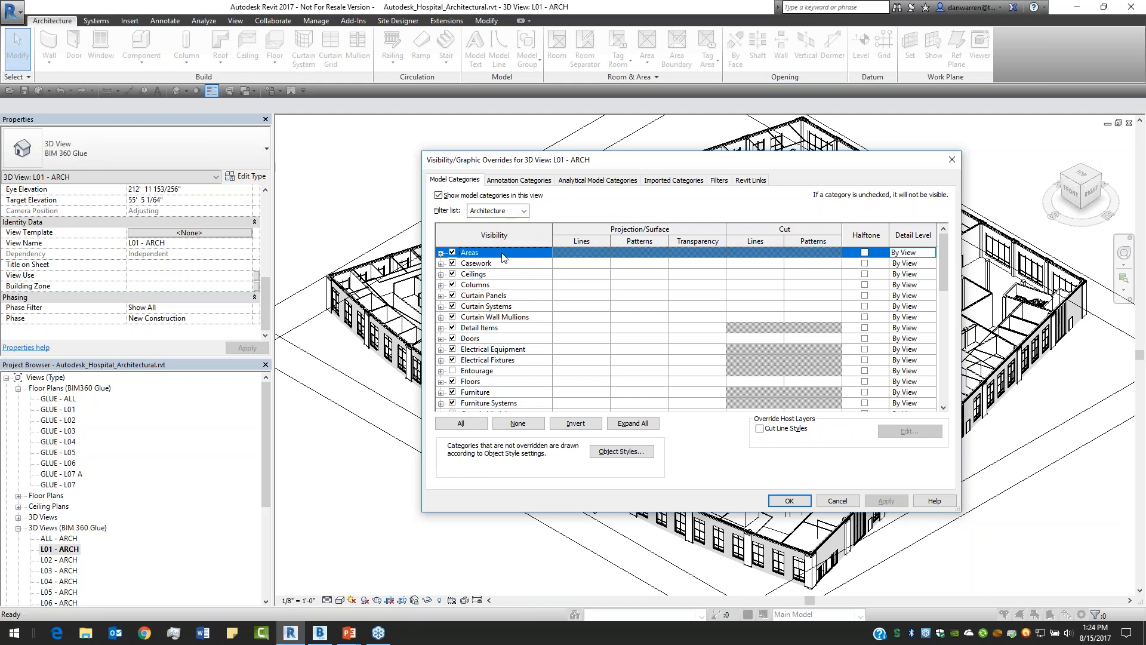
scroll(503, 263, down, 9)
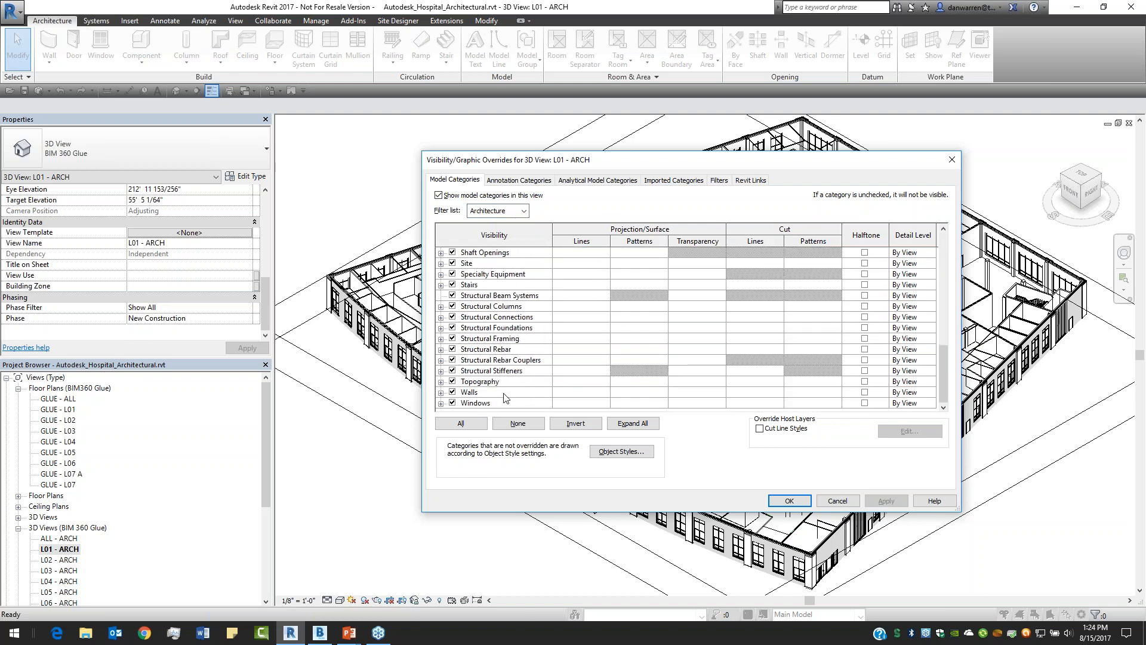
shift+click(506, 404)
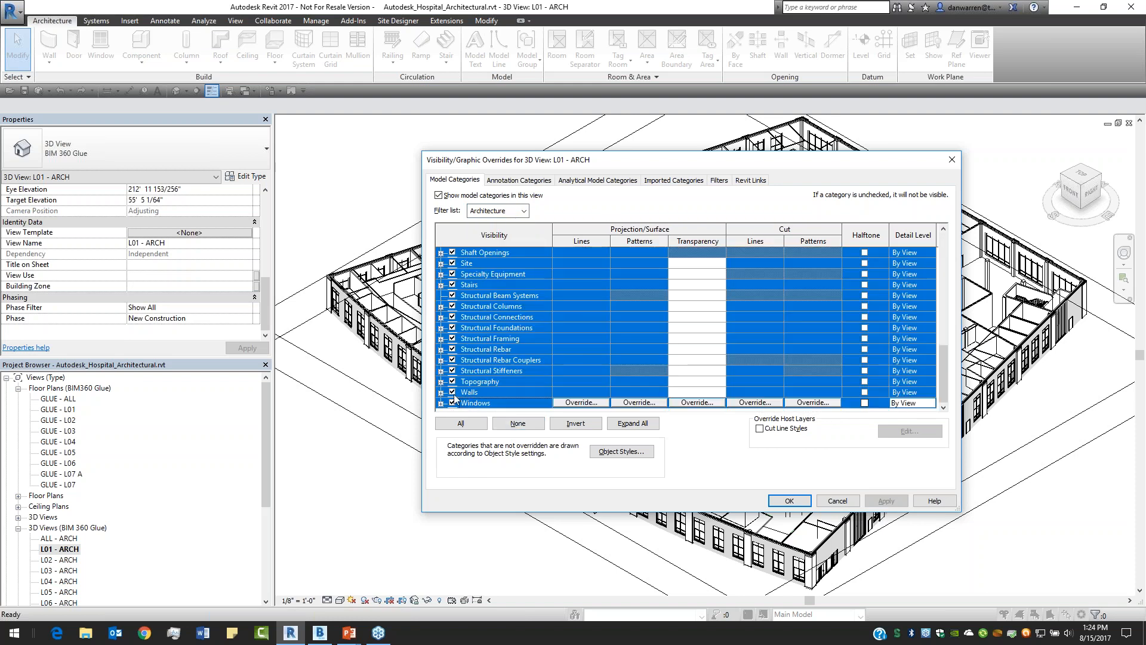
Filter the model categories to Structure only and try turning off the structural categories in the L01 - ARCH view
click(524, 210)
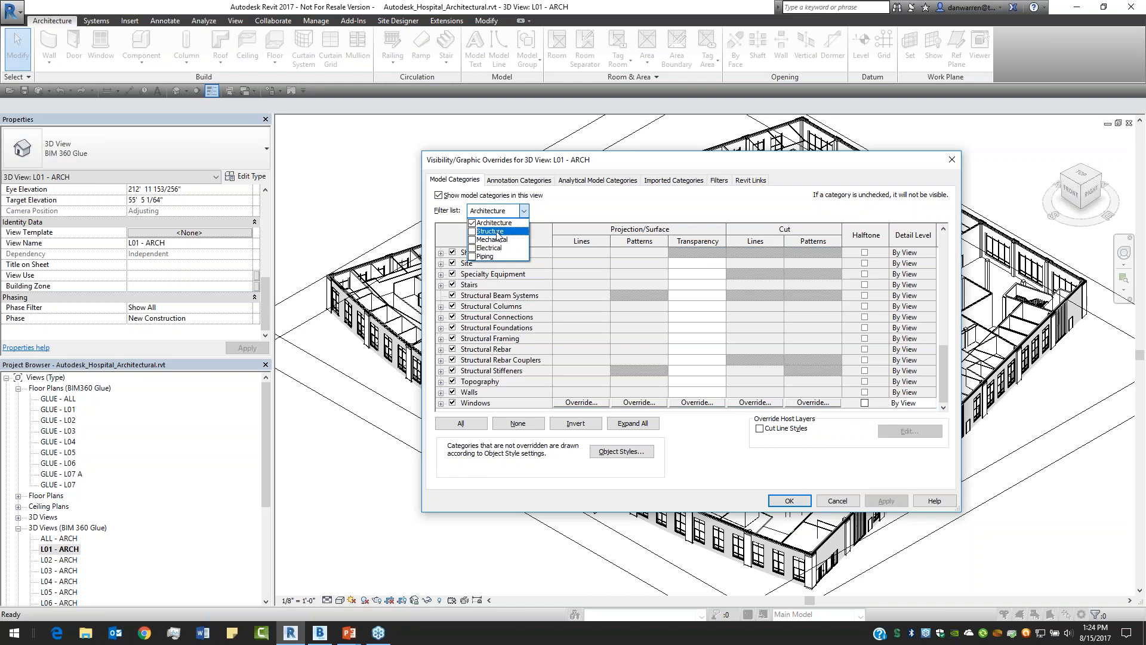
click(476, 232)
click(475, 222)
click(503, 258)
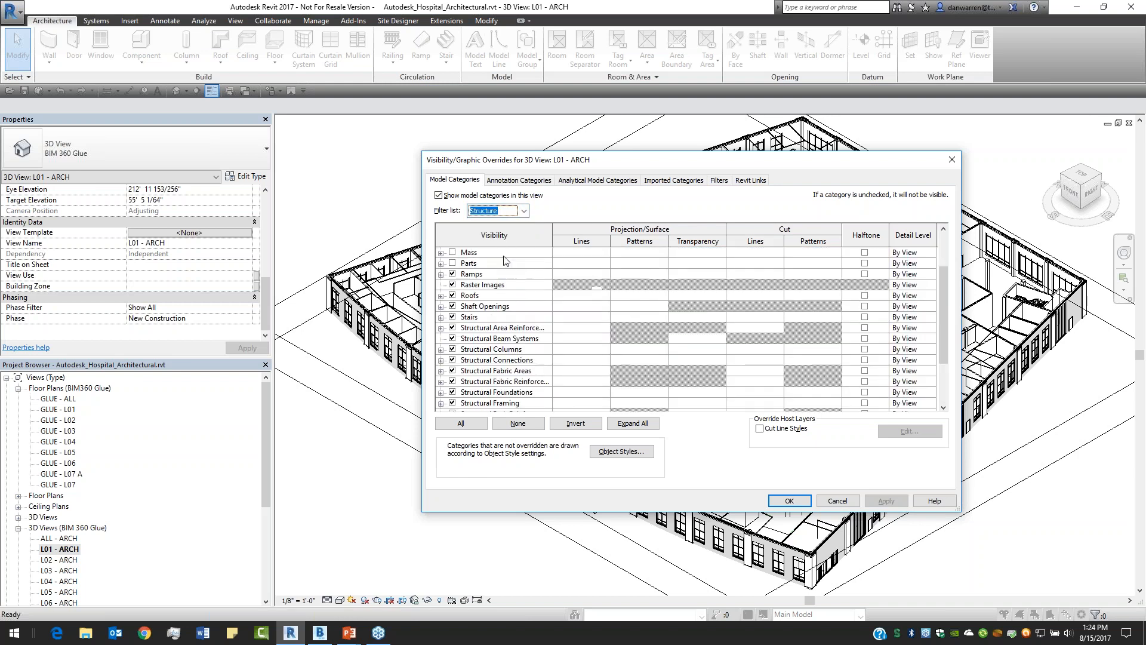
scroll(497, 329, down, 4)
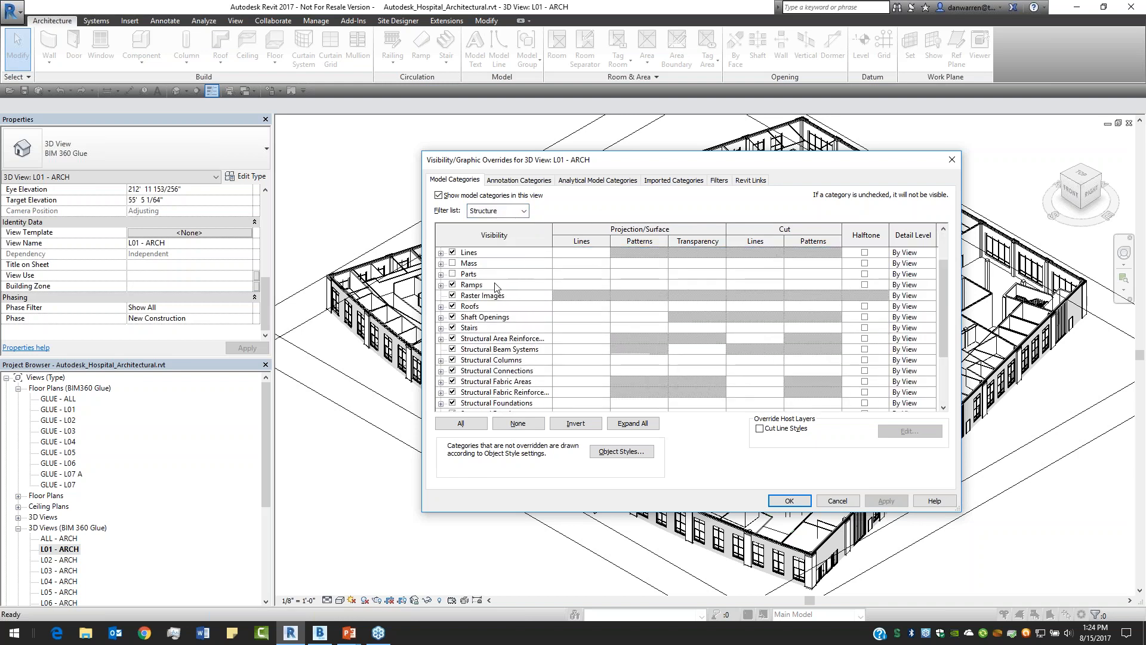
shift+click(494, 383)
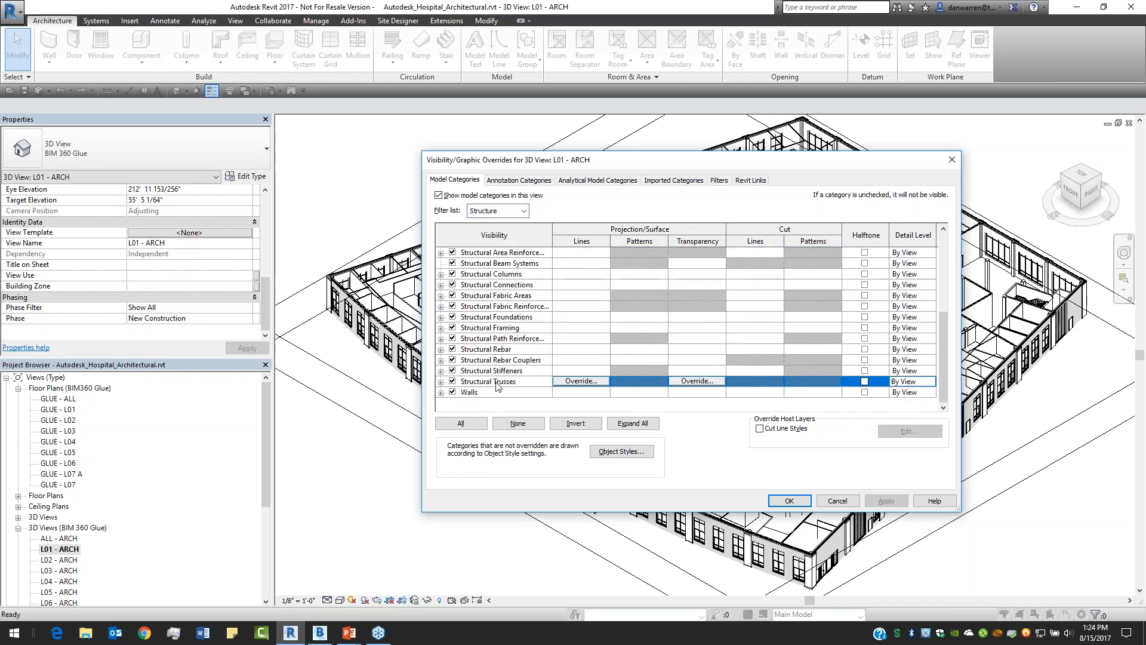
click(453, 381)
click(886, 501)
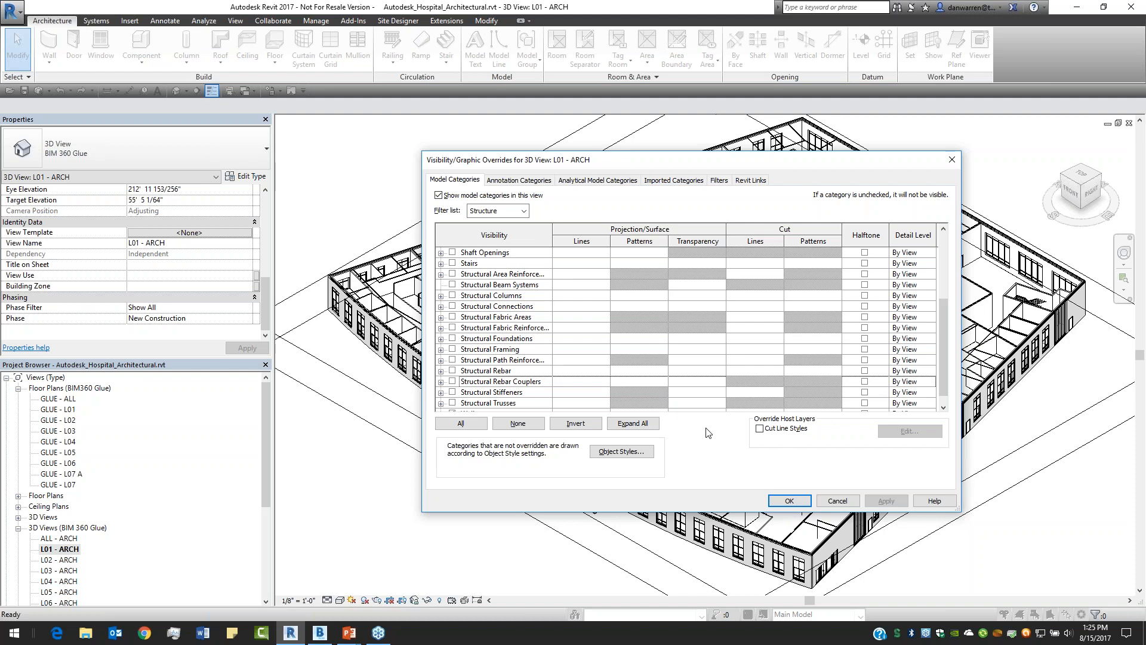
click(789, 500)
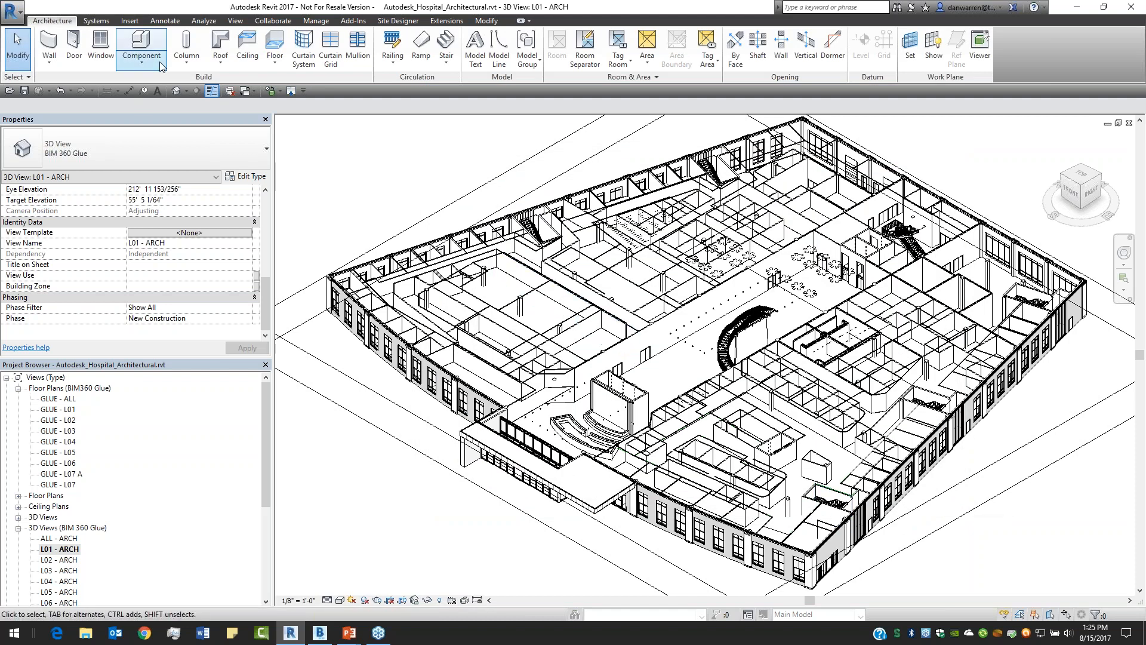
Examine the view template commands, including applying a template to the selected L02 - ARCH through L07A - ARCH views, without applying one
click(237, 23)
click(55, 67)
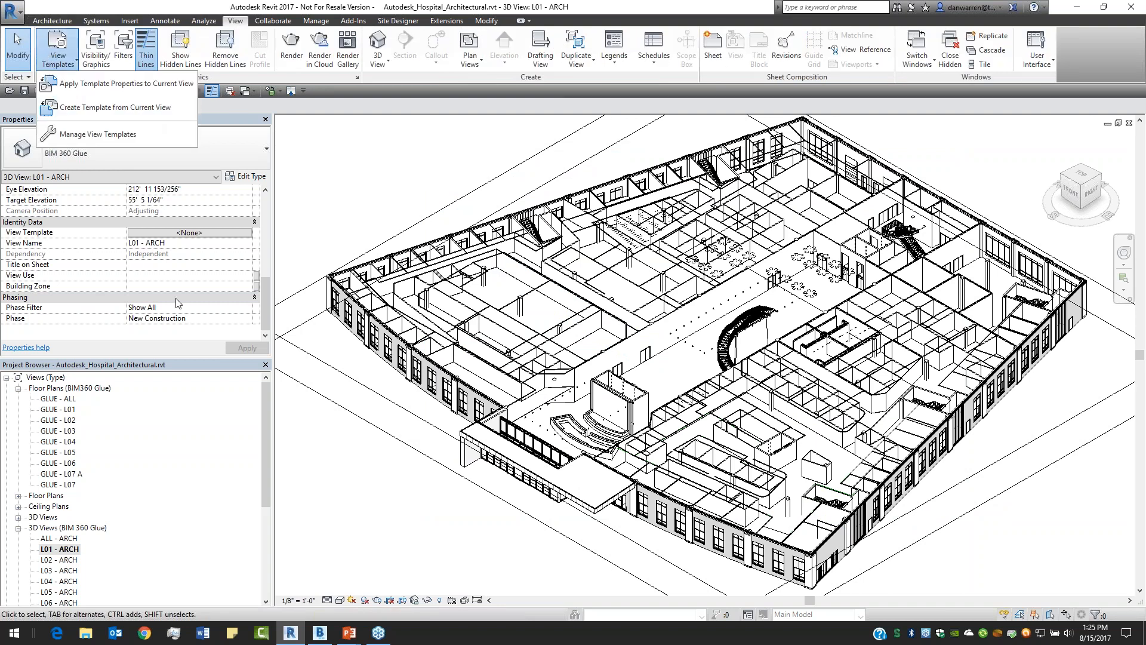
scroll(166, 505, down, 1)
scroll(166, 505, down, 2)
click(67, 500)
click(66, 500)
shift+click(72, 562)
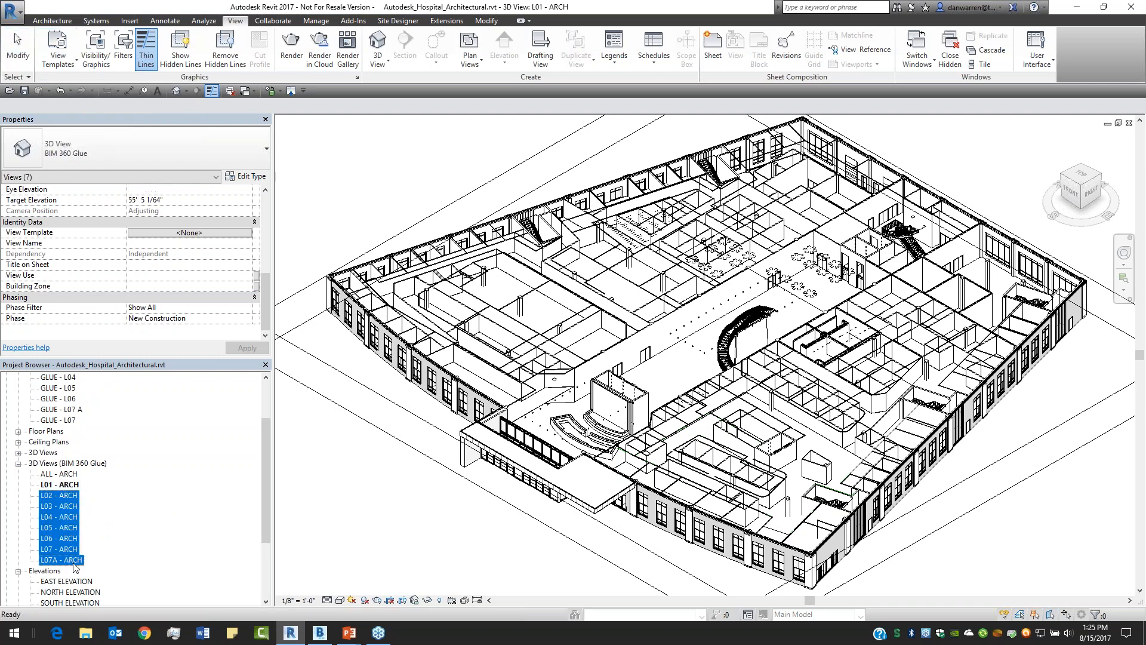
right_click(51, 526)
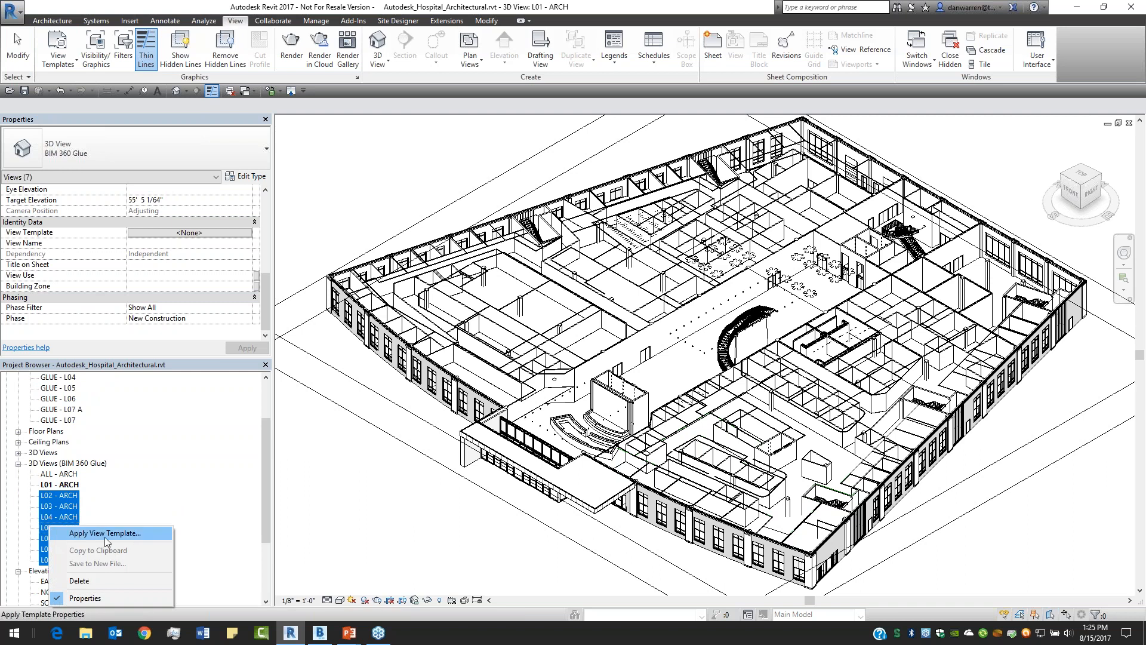
click(180, 401)
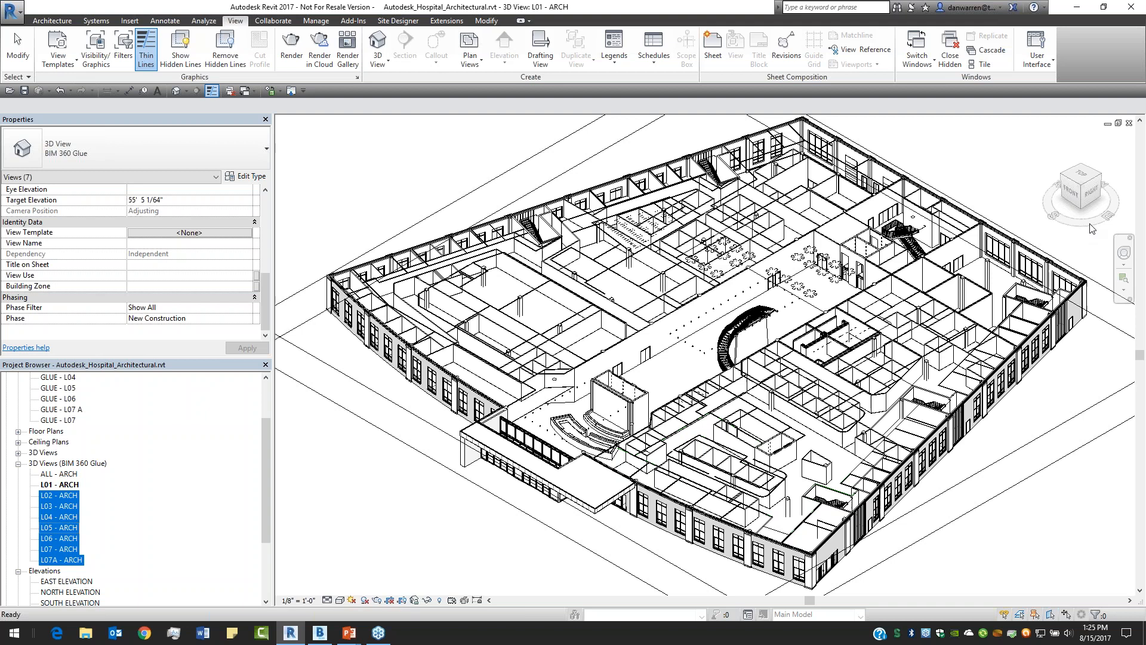
click(454, 541)
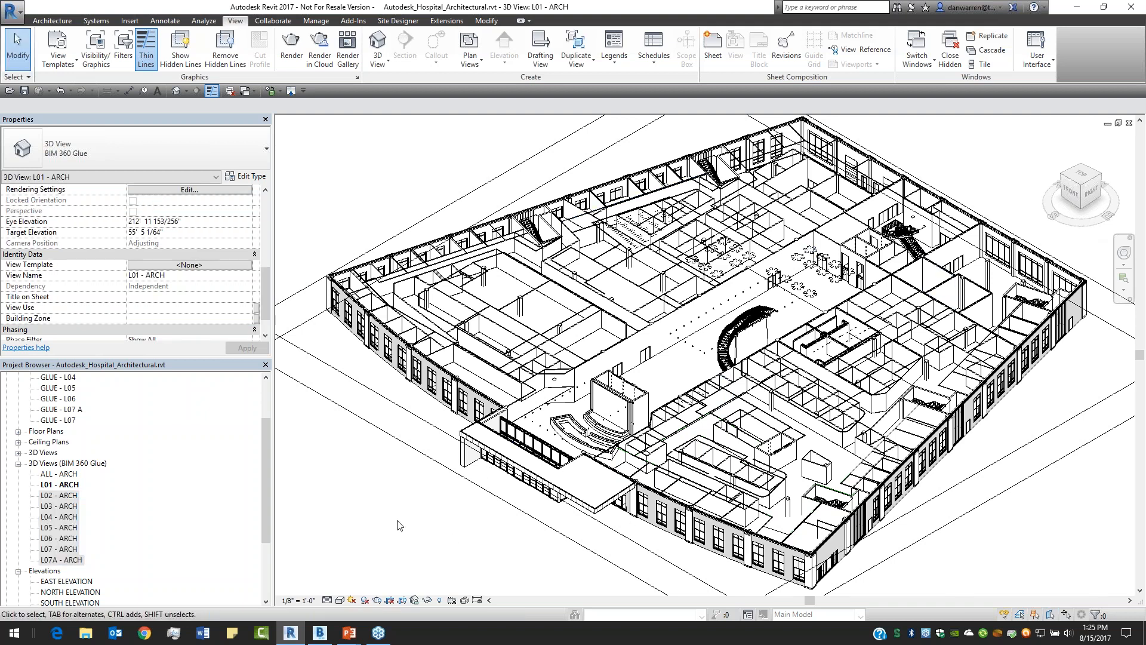
Filter the L01 - ARCH view's model categories to Architecture only and turn off the visibility of Furniture
key(v)
key(g)
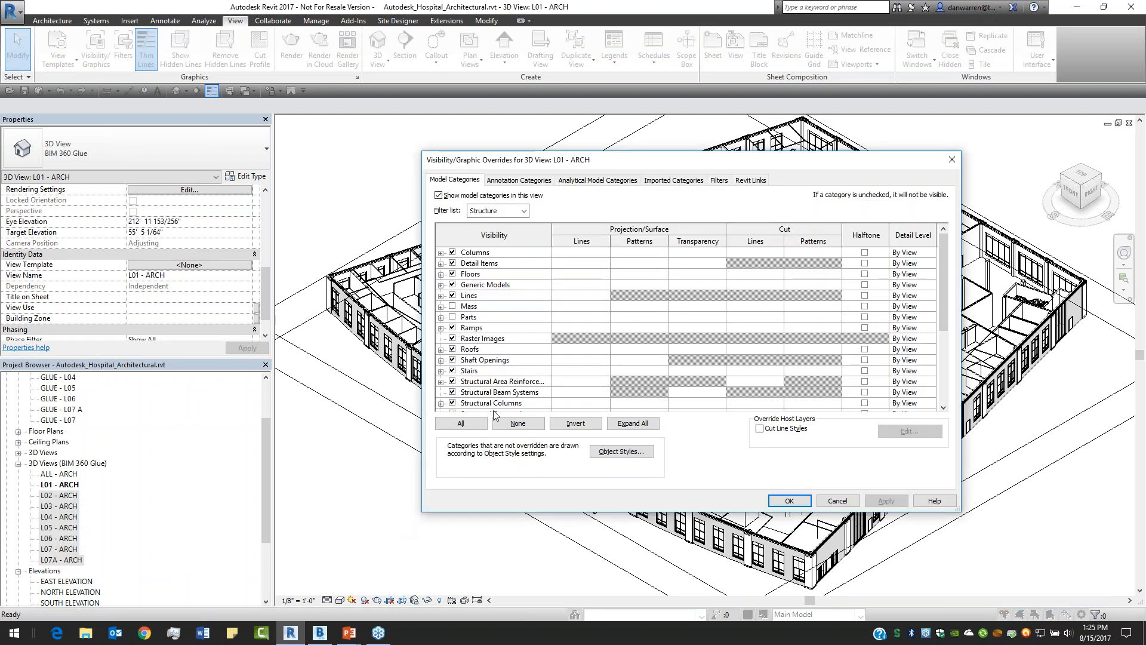
scroll(497, 353, up, 2)
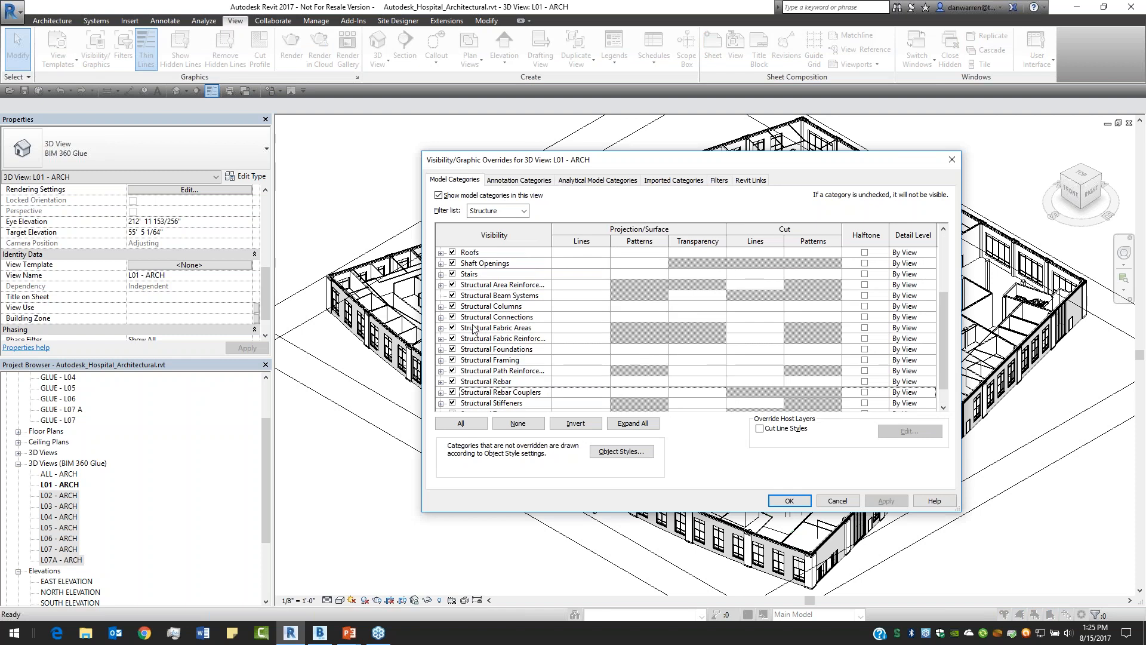
click(499, 211)
click(473, 223)
click(473, 231)
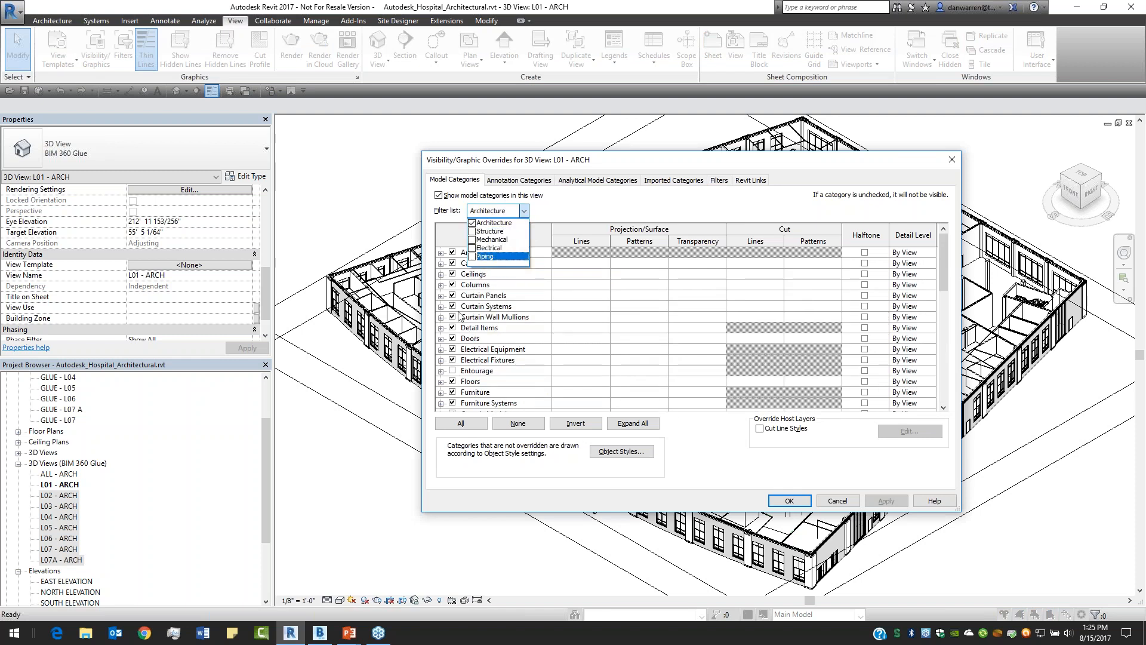
click(452, 393)
click(453, 392)
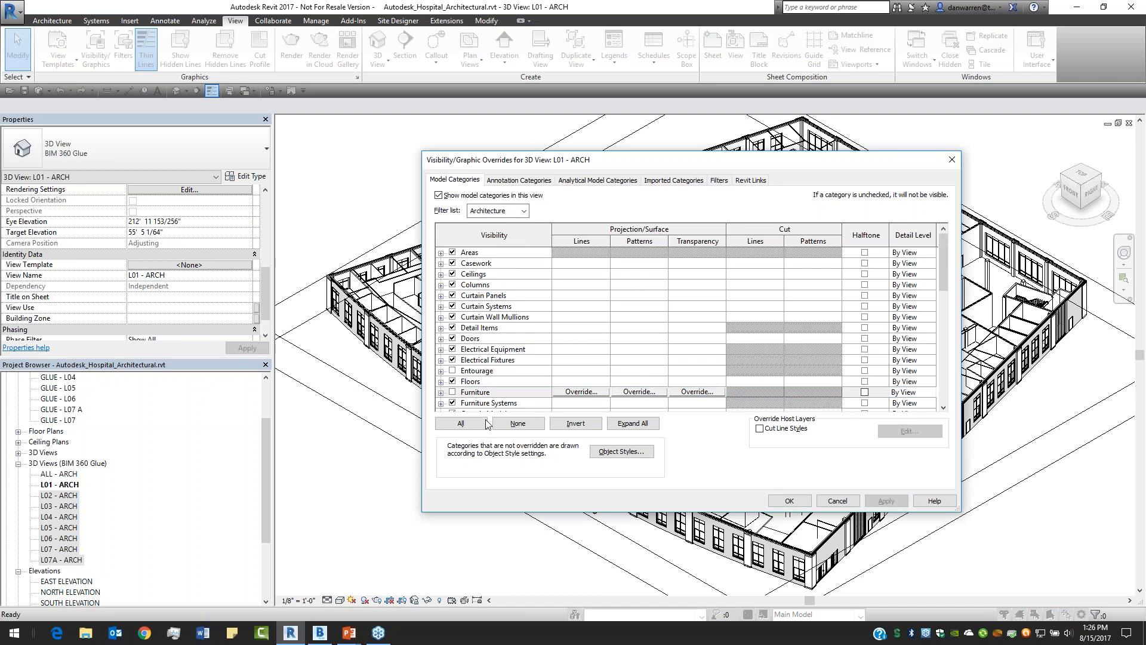
click(784, 503)
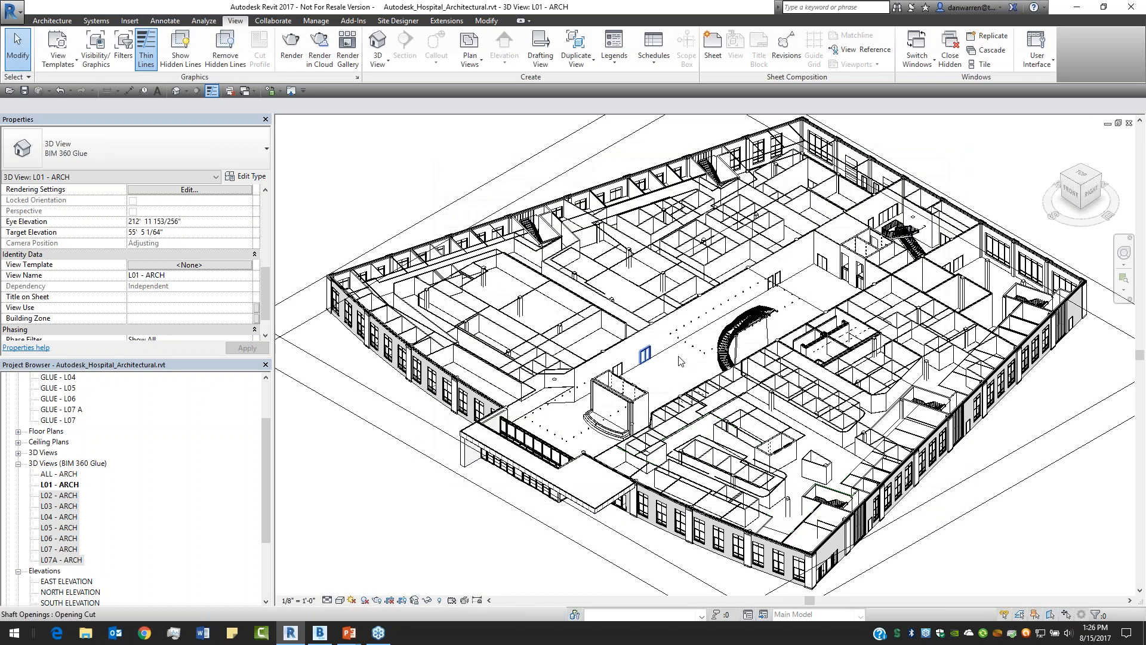
scroll(692, 281, up, 3)
middle_drag(692, 282, 785, 357)
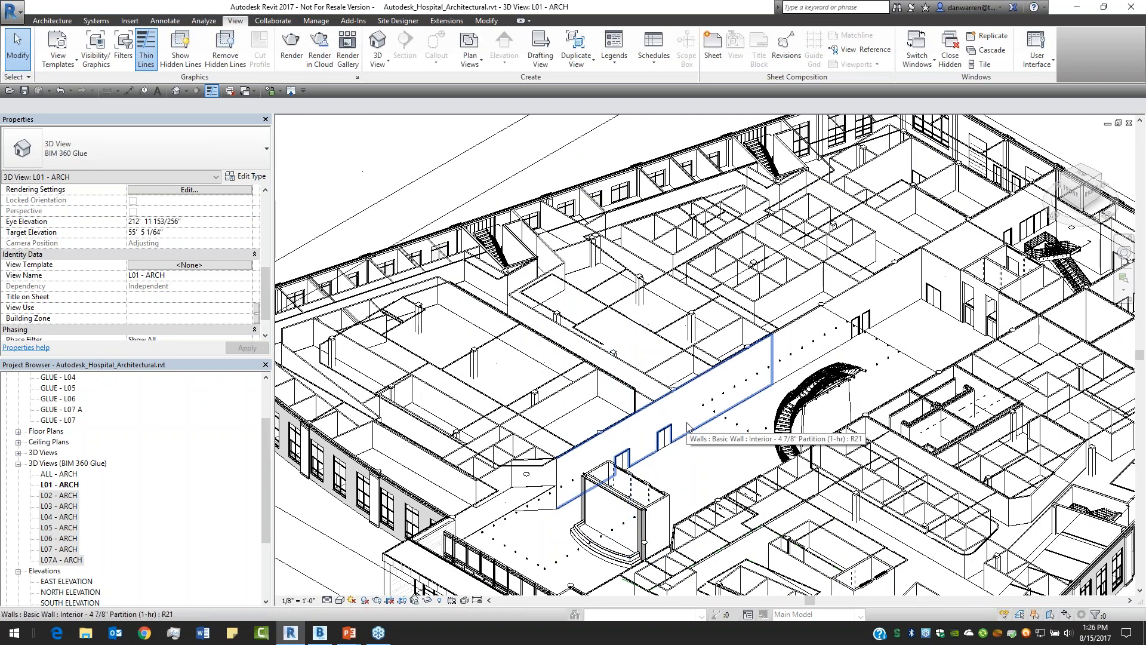
shift+middle_drag(697, 426, 776, 424)
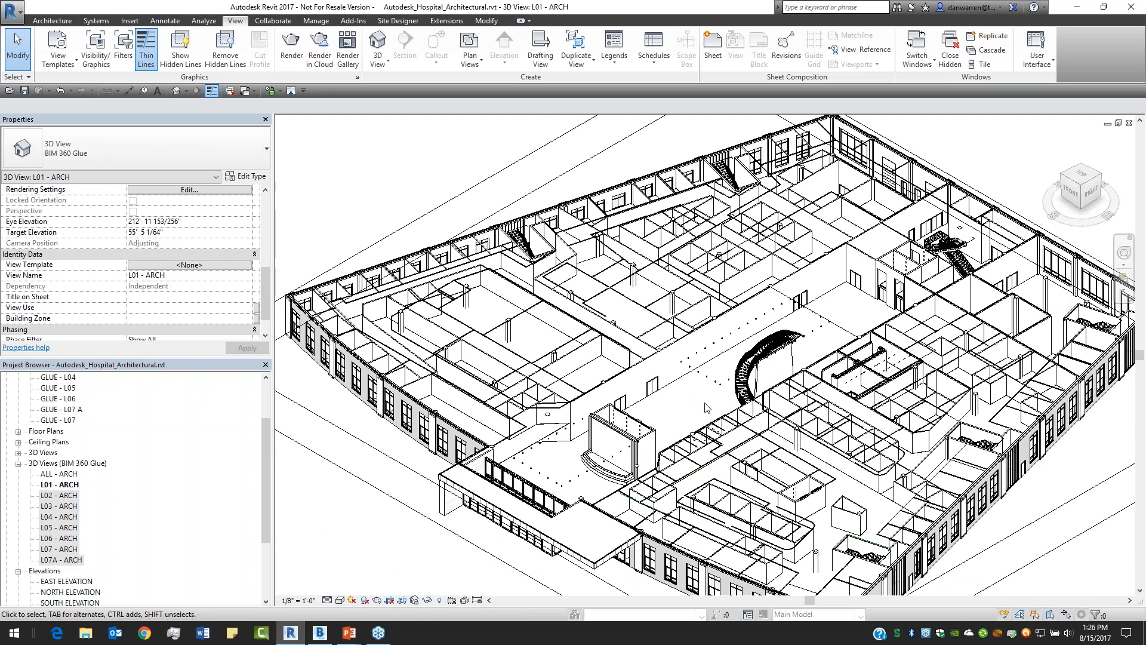
Start the Glue add-in, choose the BIM 360 Glue site as host and select the Large Medical Center project
click(354, 21)
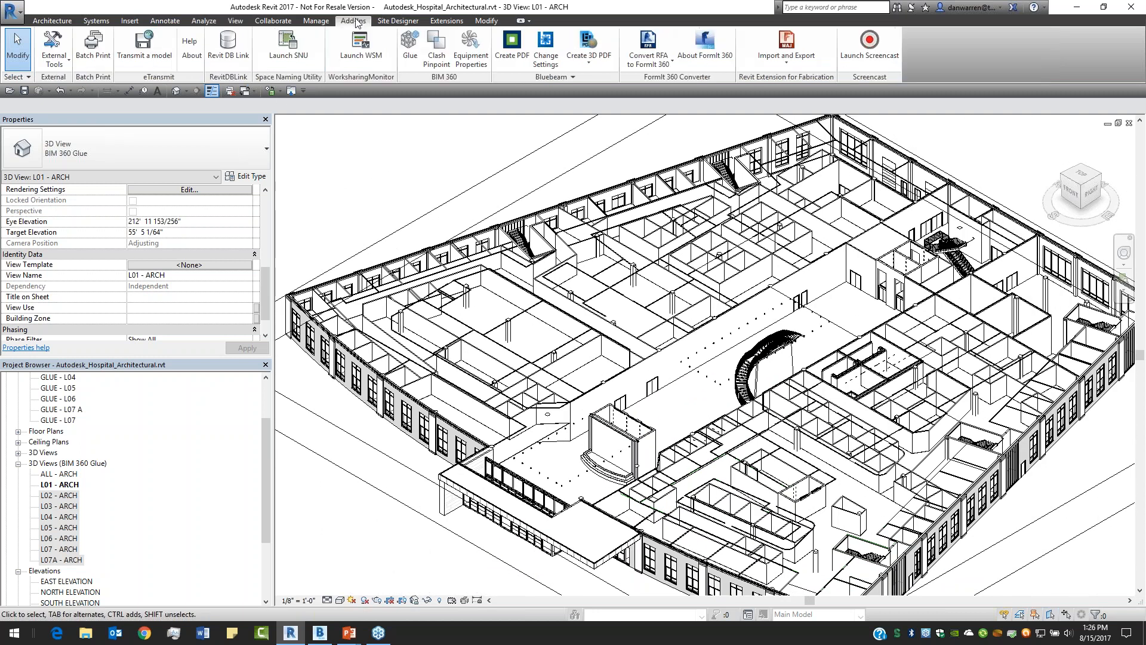
click(410, 65)
click(410, 66)
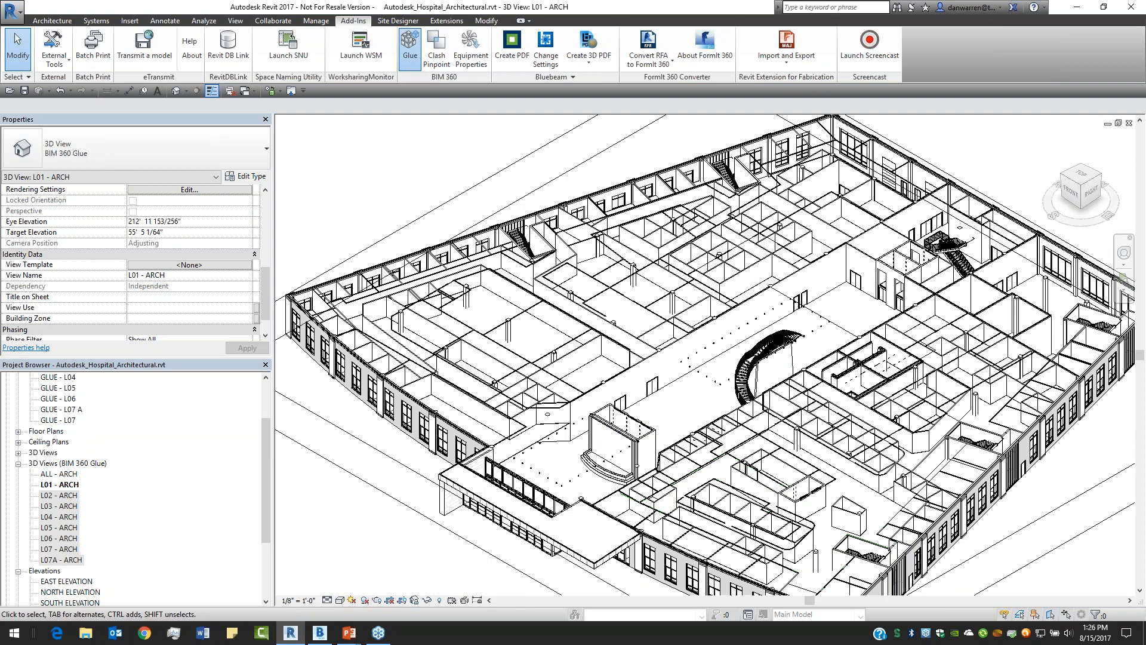
drag(591, 256, 637, 199)
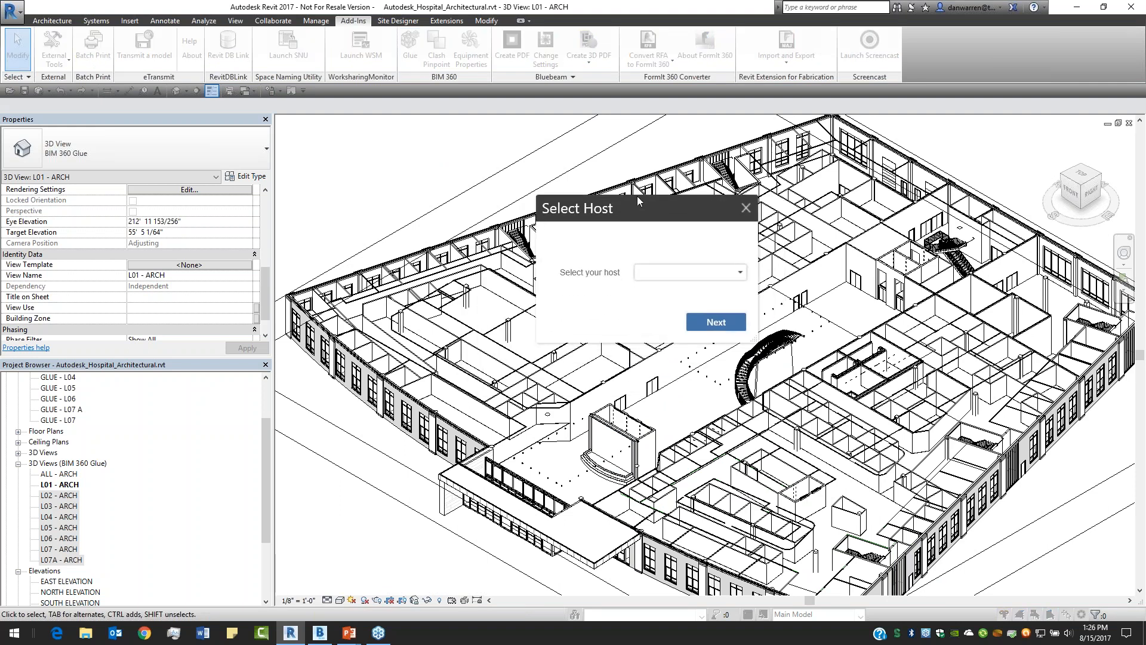
click(736, 273)
click(692, 289)
click(471, 280)
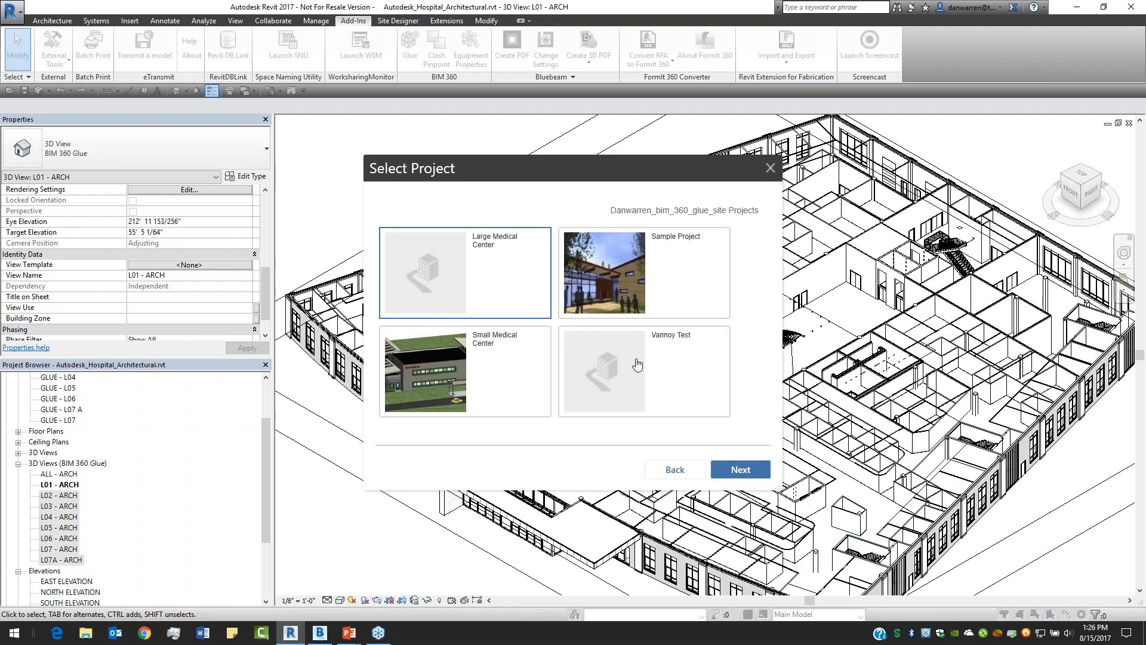
click(740, 469)
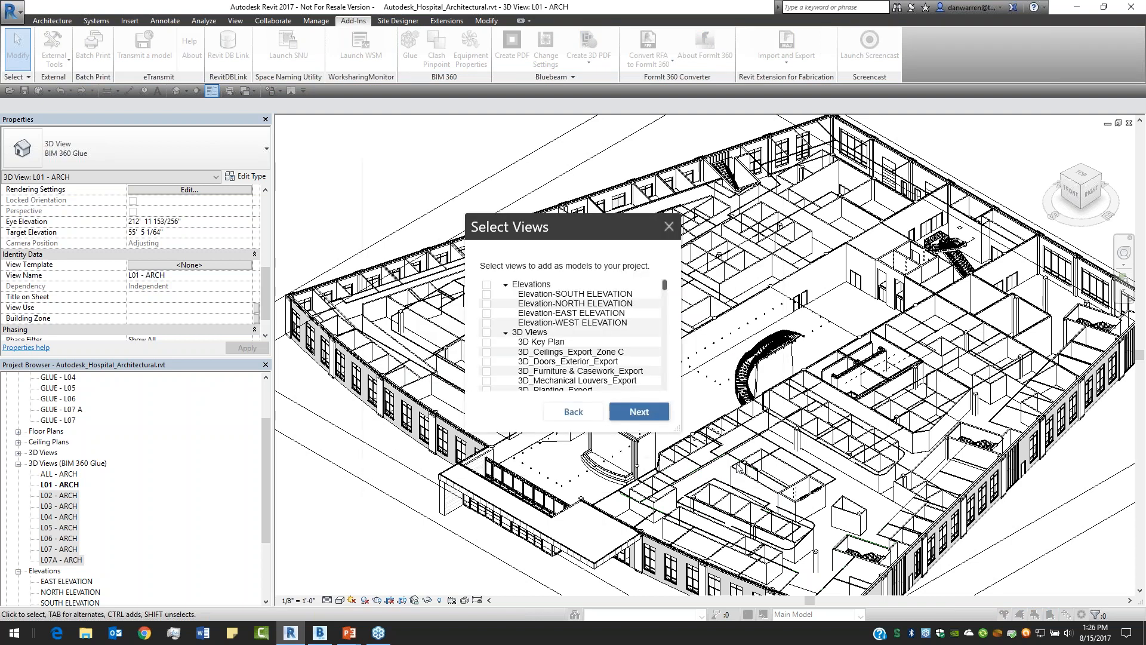
Enlarge the Select Views dialog and collapse the Elevations, 3D Views, Floor Plans and Ceiling Plans groups
drag(600, 222, 614, 156)
drag(692, 367, 699, 471)
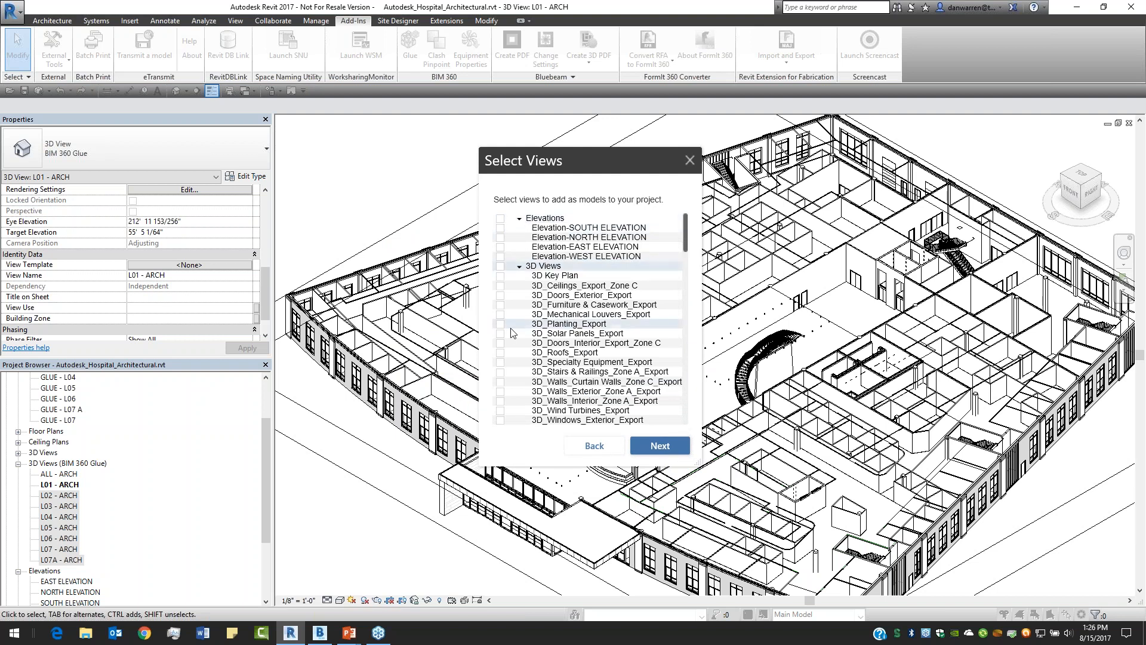
click(519, 219)
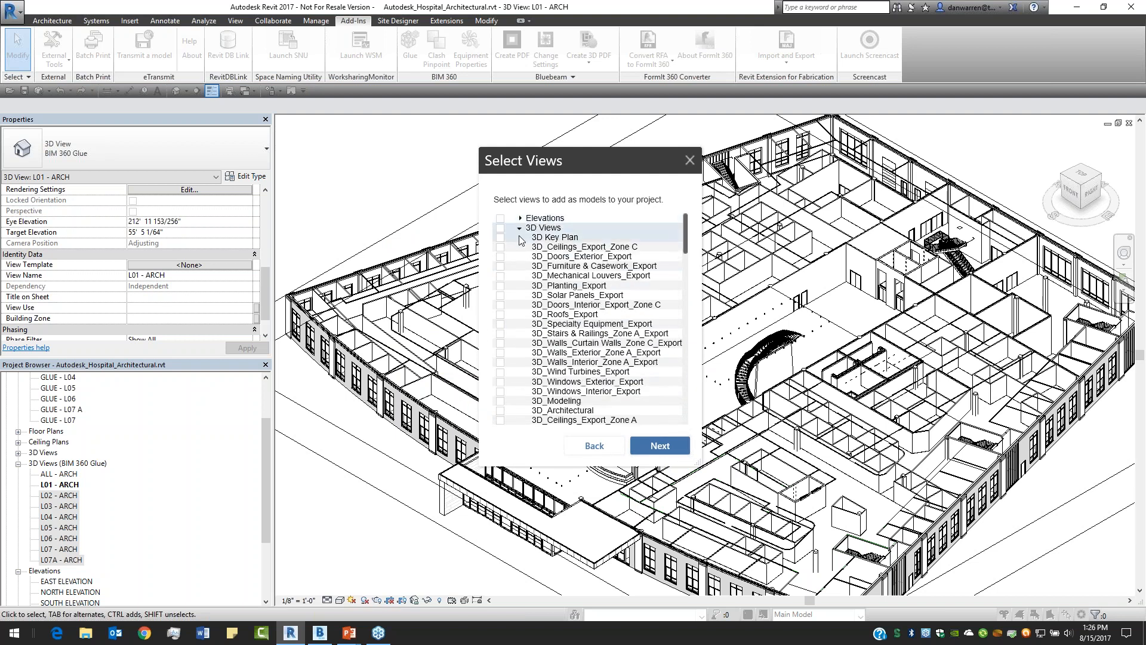
click(519, 228)
click(520, 239)
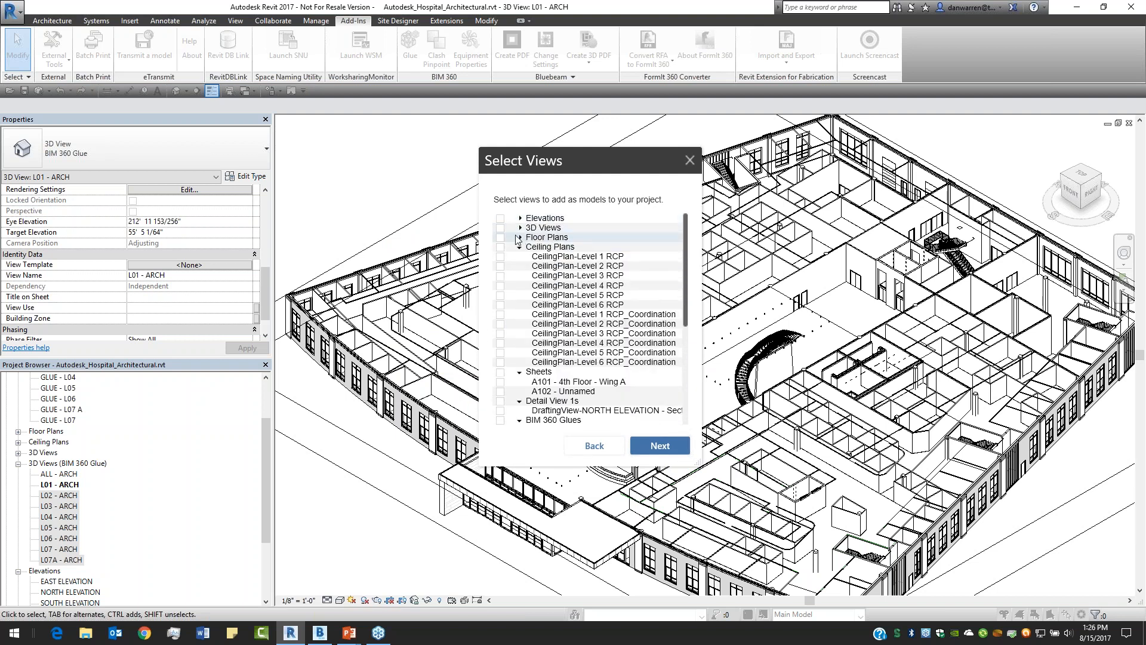
click(520, 247)
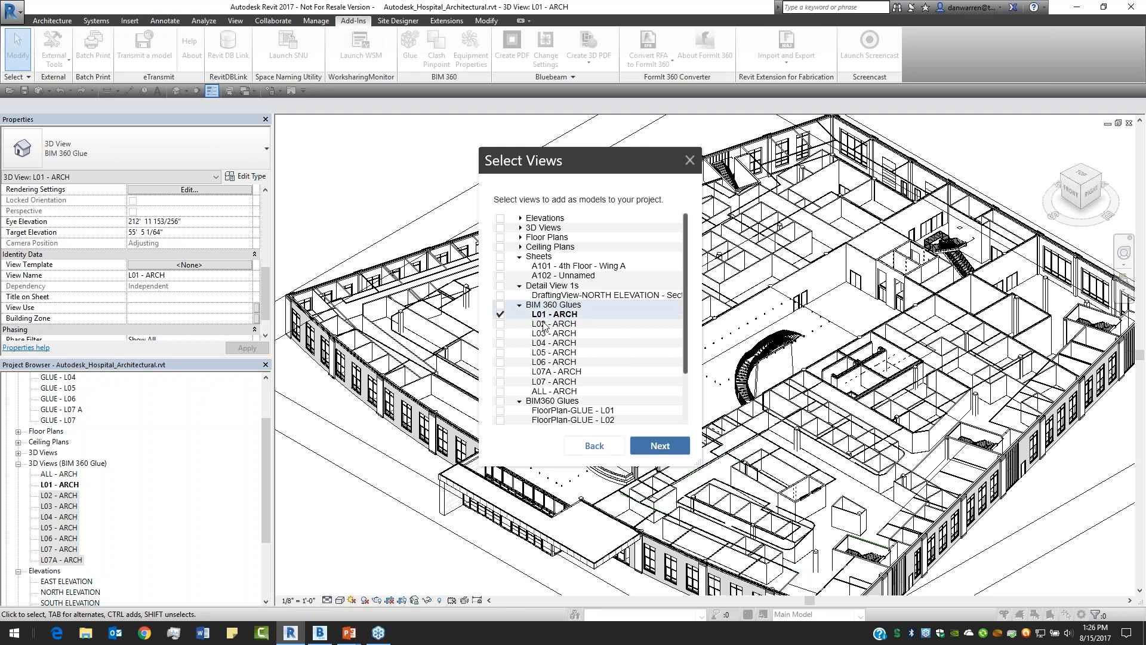
Examine the BIM360 Glues floor plan views with the BIM 360 Glues group collapsed, and expand that group again
click(521, 306)
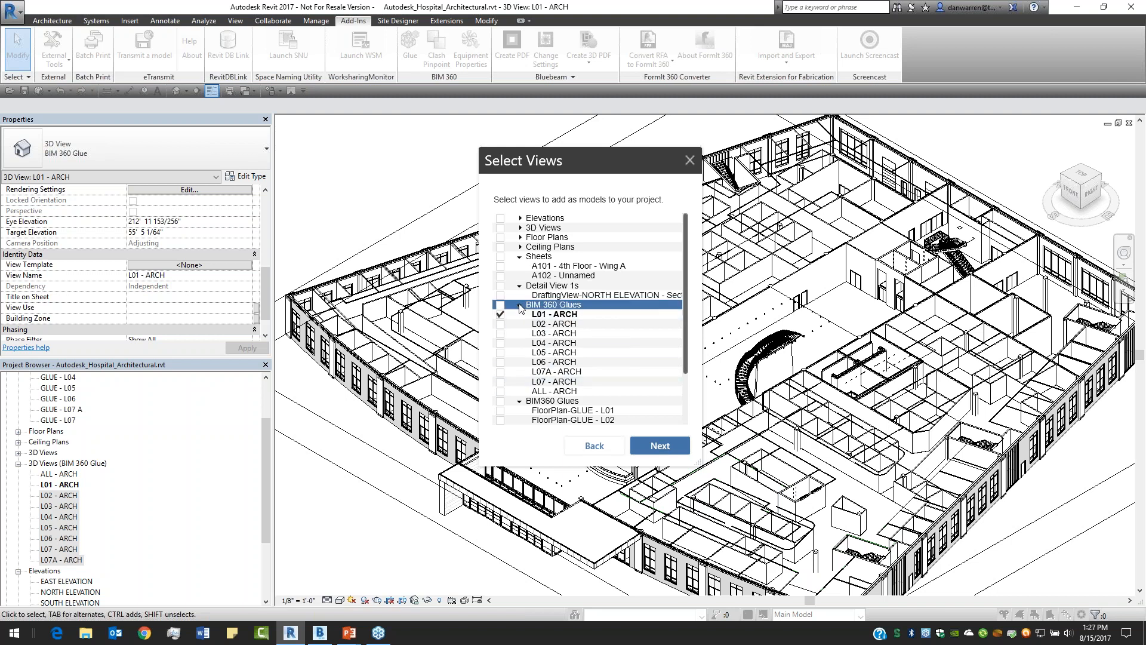
click(520, 307)
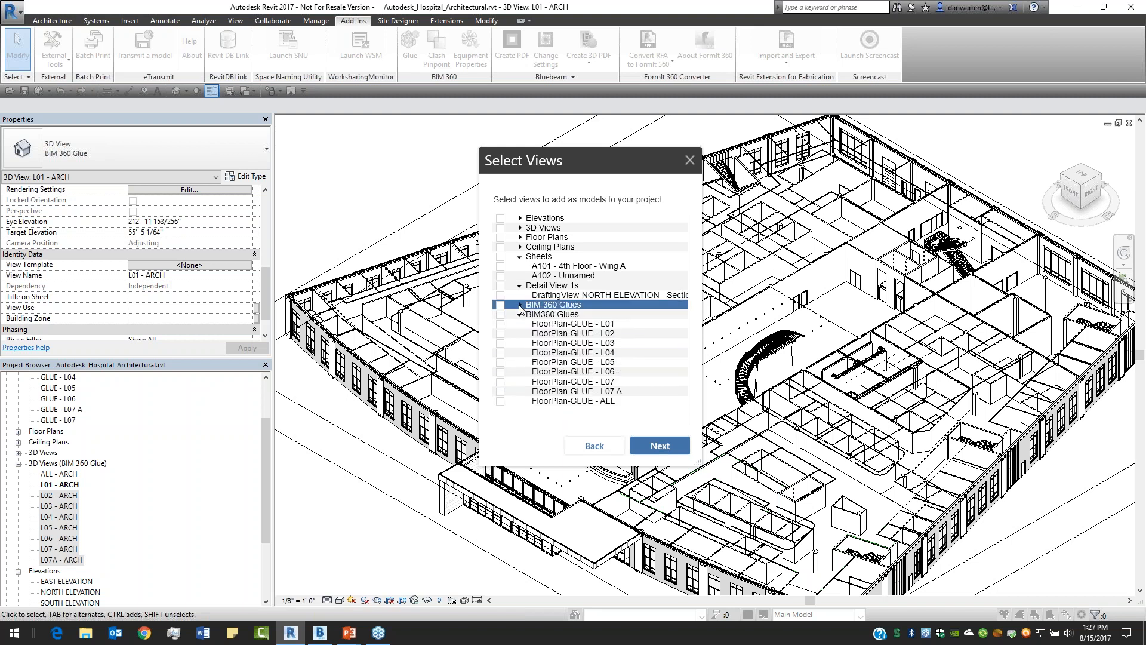
click(567, 326)
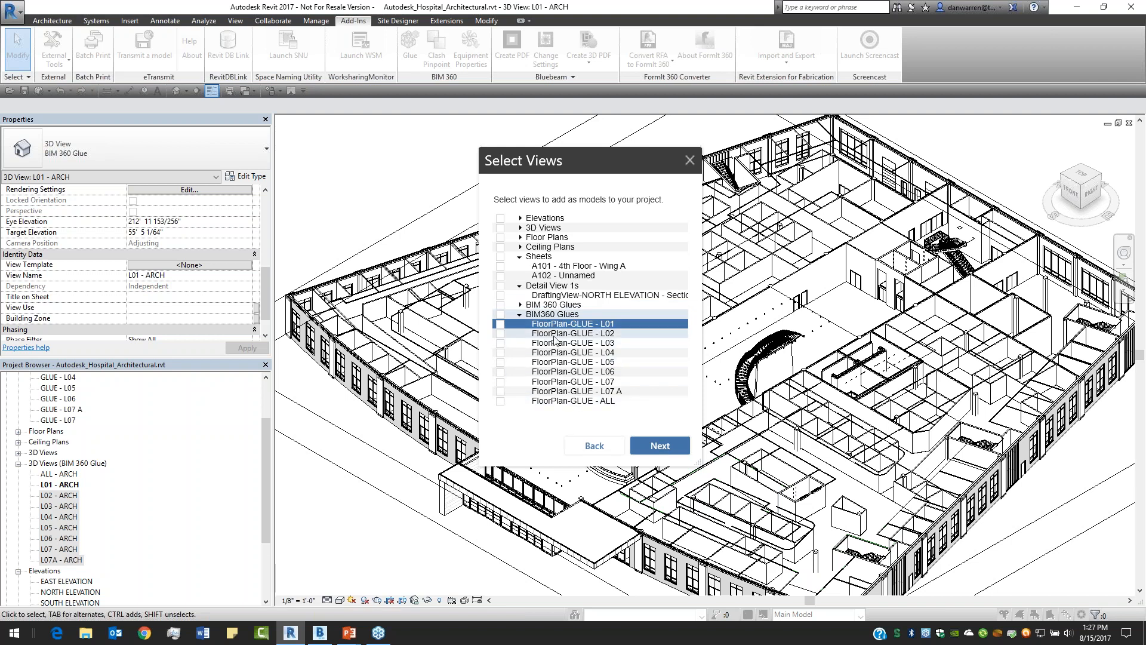
click(520, 304)
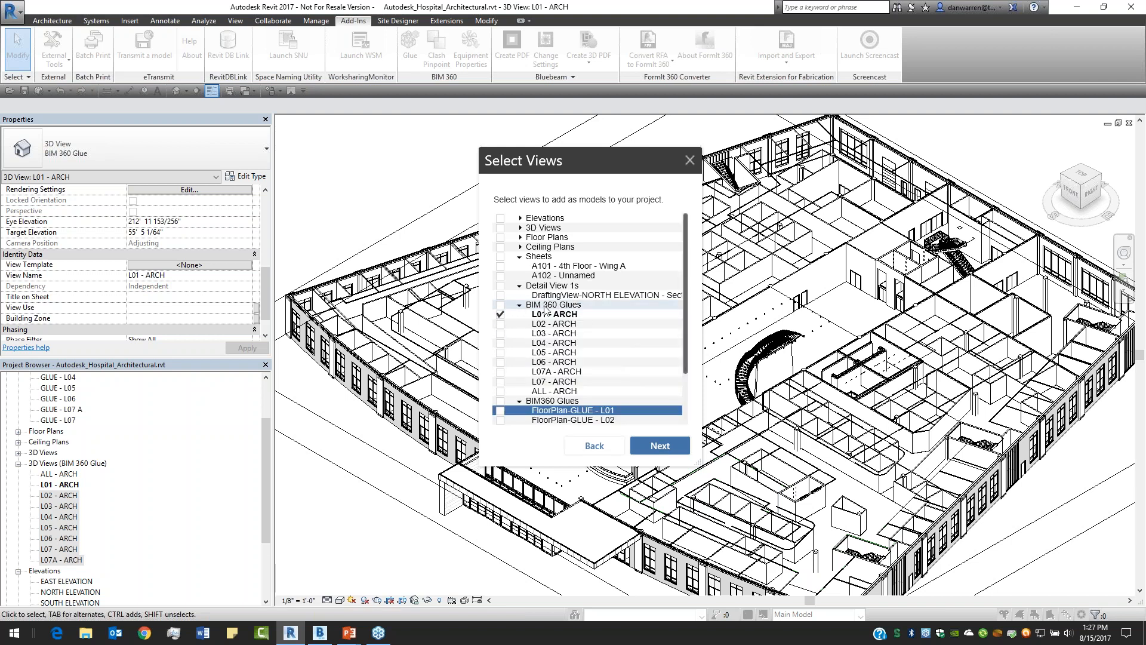
Try selecting the entire BIM 360 Glues group, reduce the selection to L01 - ARCH, and continue to the review
click(500, 304)
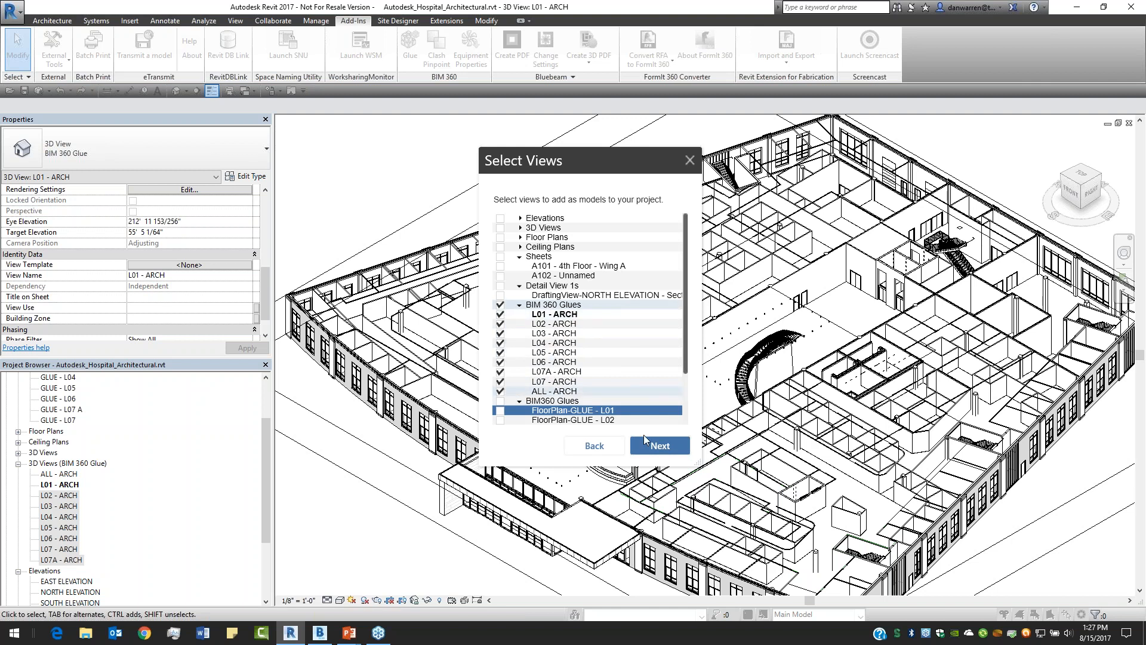
click(501, 305)
click(501, 314)
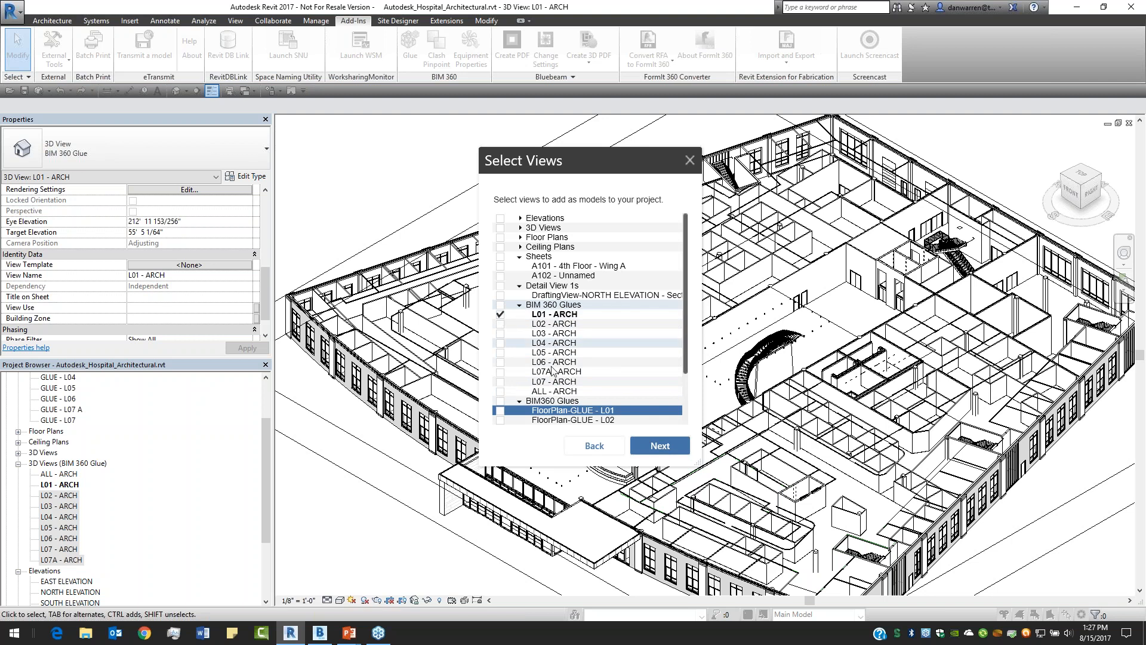
click(669, 453)
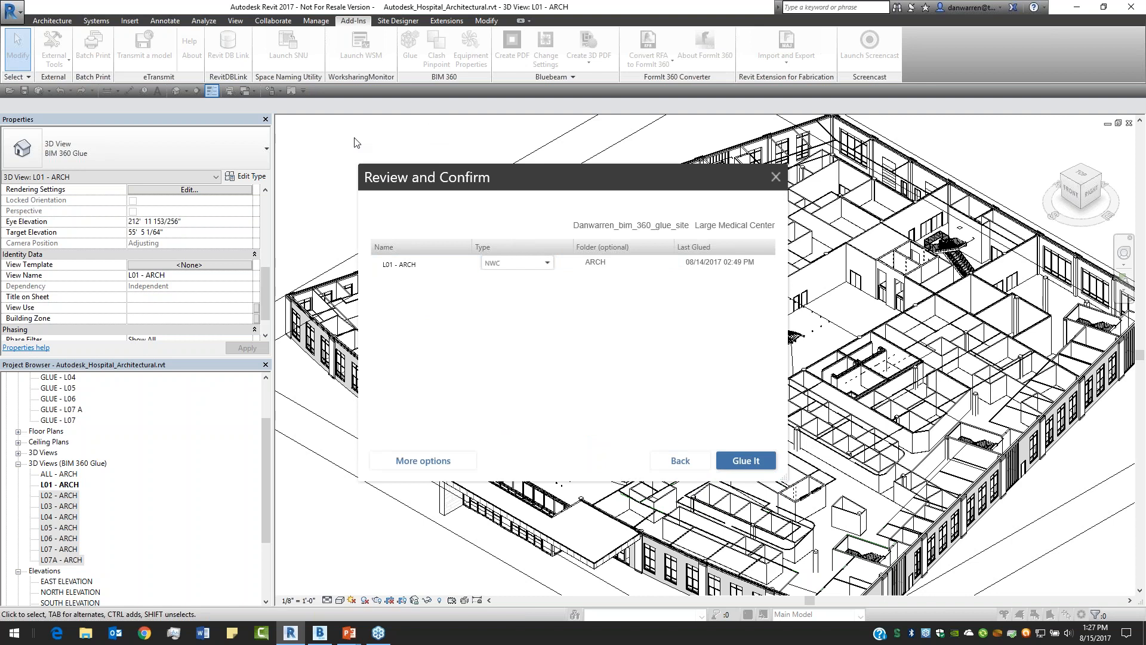
Examine the editable model name and the available file types for L01 - ARCH without changing them
click(433, 263)
drag(435, 263, 379, 268)
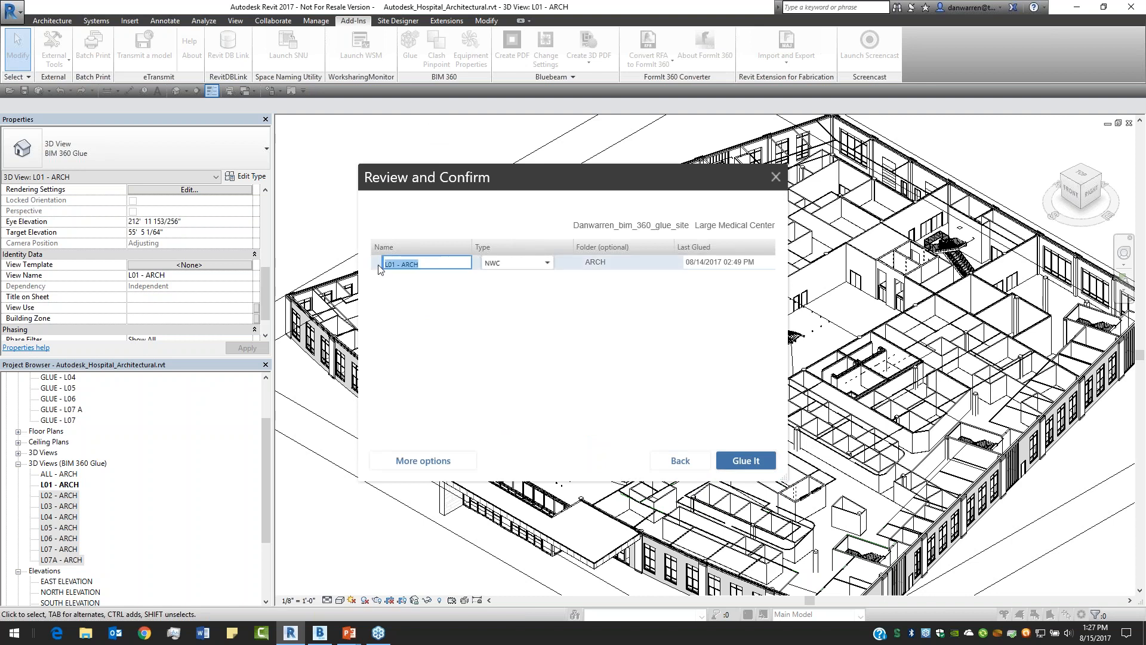
click(434, 267)
drag(434, 267, 356, 265)
click(553, 265)
click(548, 264)
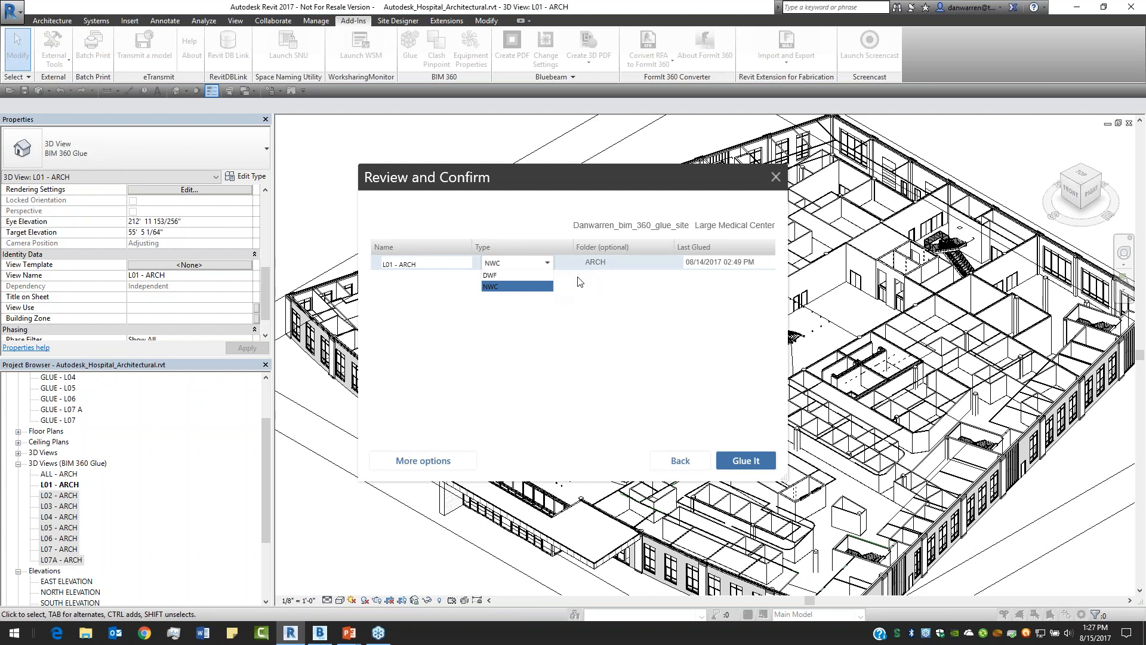
Switch to the PowerPoint presentation and go through the Revit: NWC vs DWF and Glue: Working with Local Copies slides
click(350, 634)
click(320, 591)
click(828, 329)
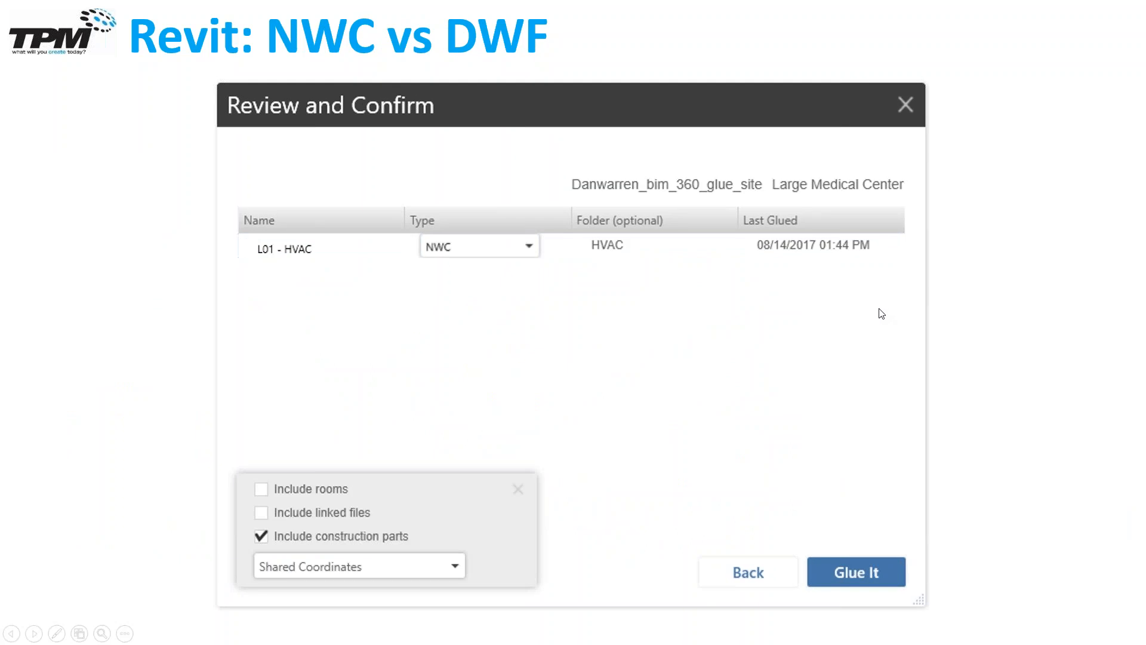
click(750, 276)
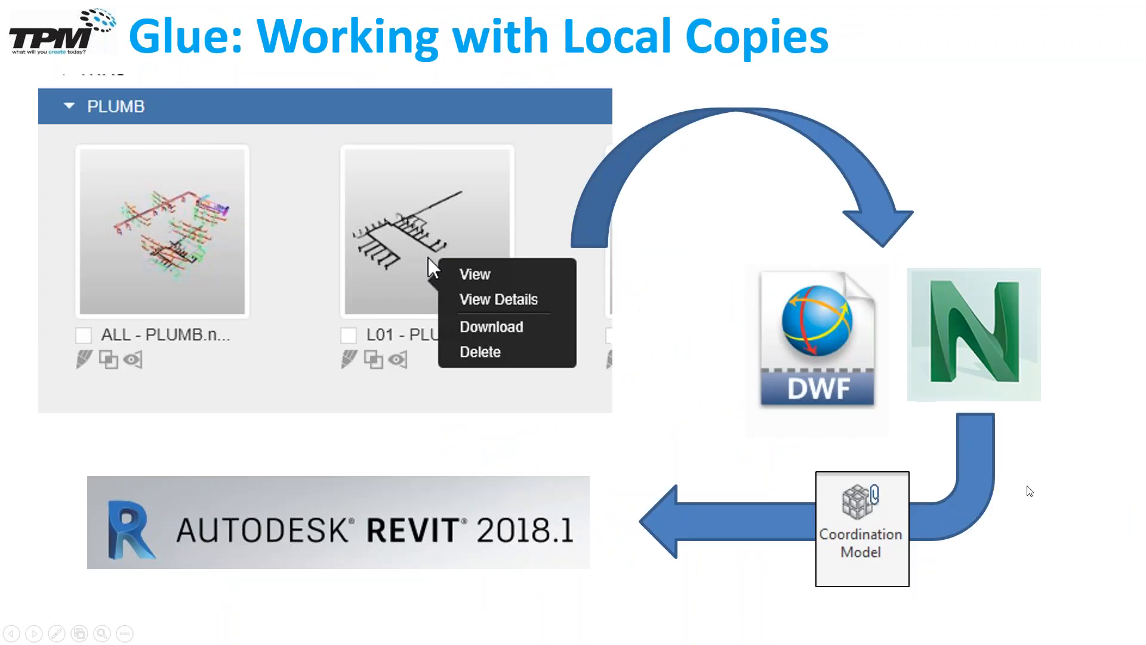
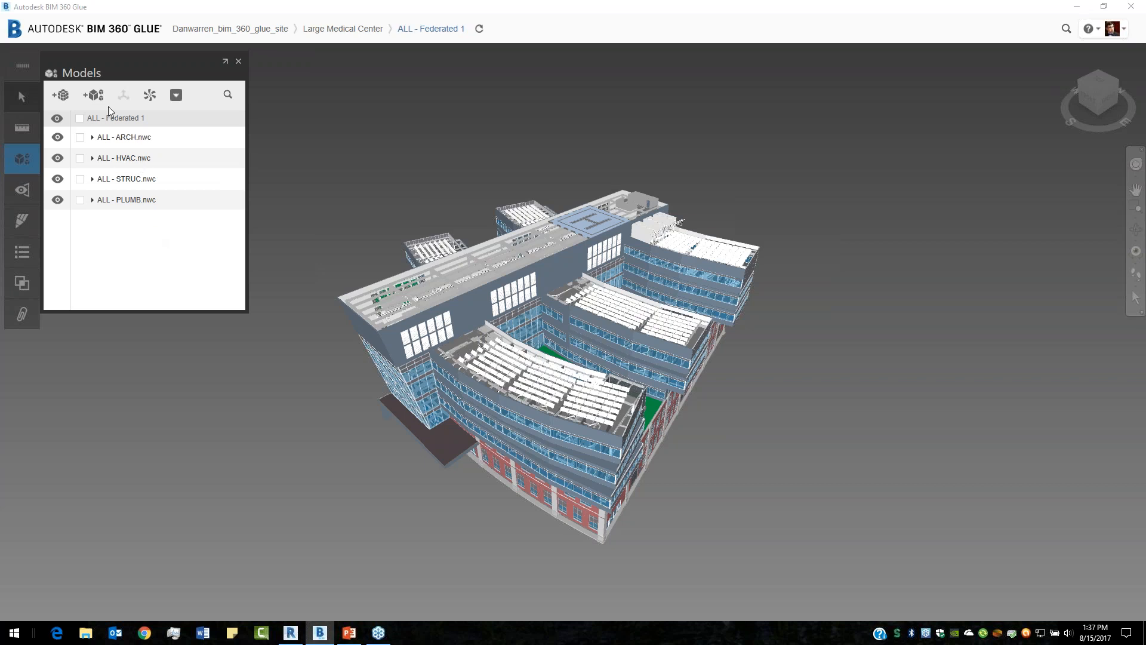
Display the shared views of the ALL - Federated 1 model and expand the RFIs folder
click(21, 227)
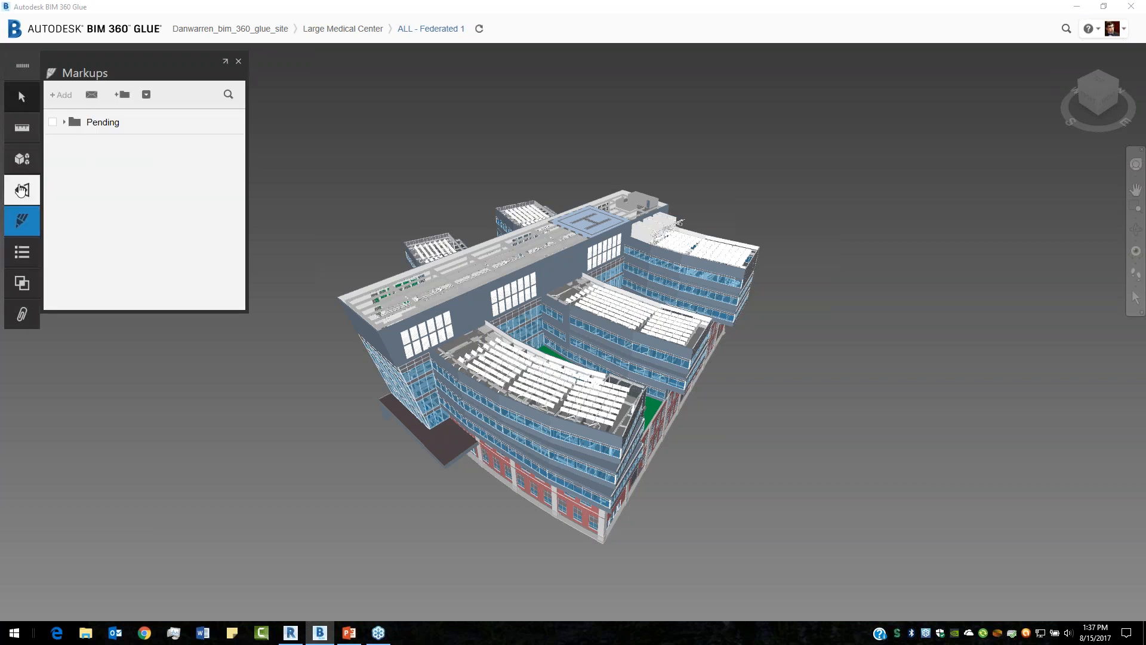
click(21, 191)
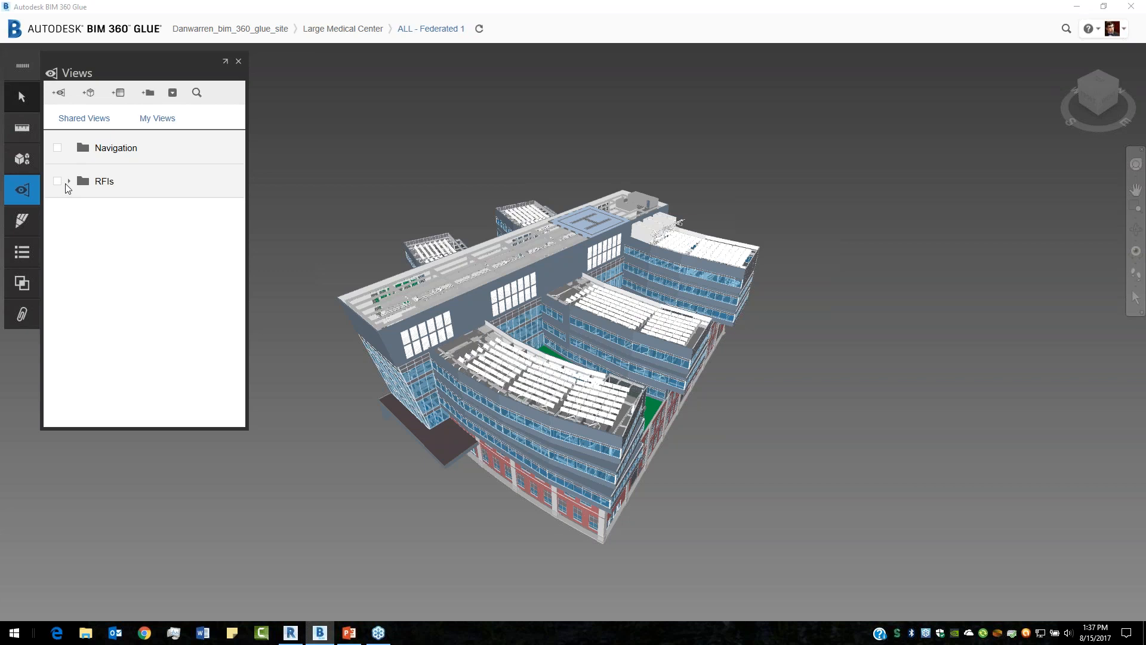
click(68, 182)
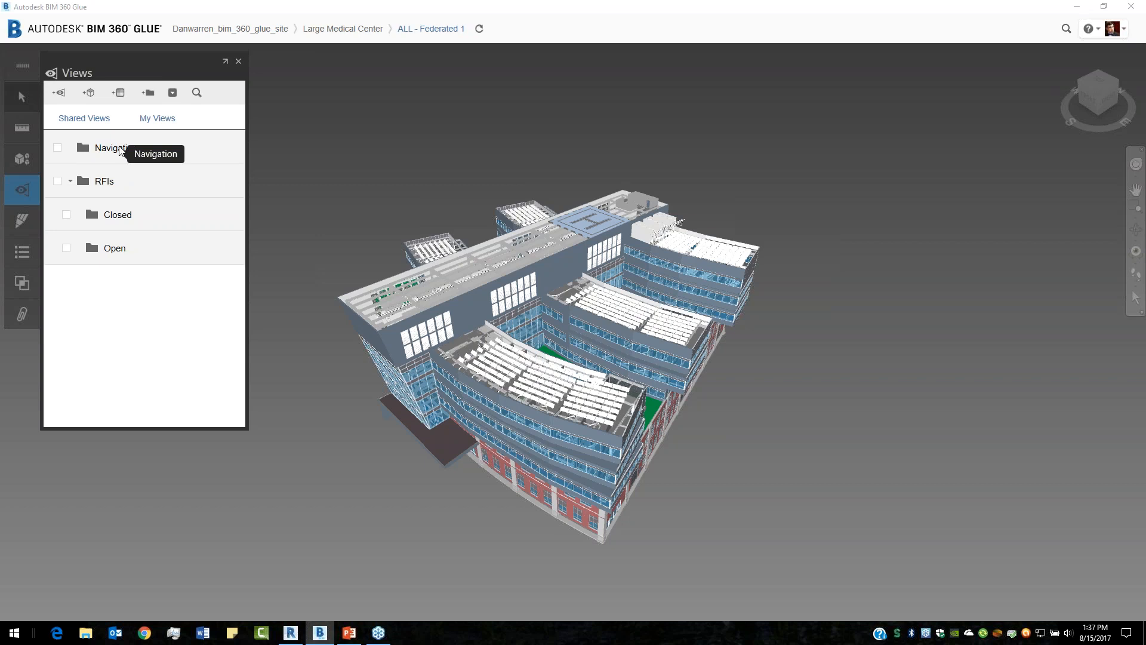
click(206, 153)
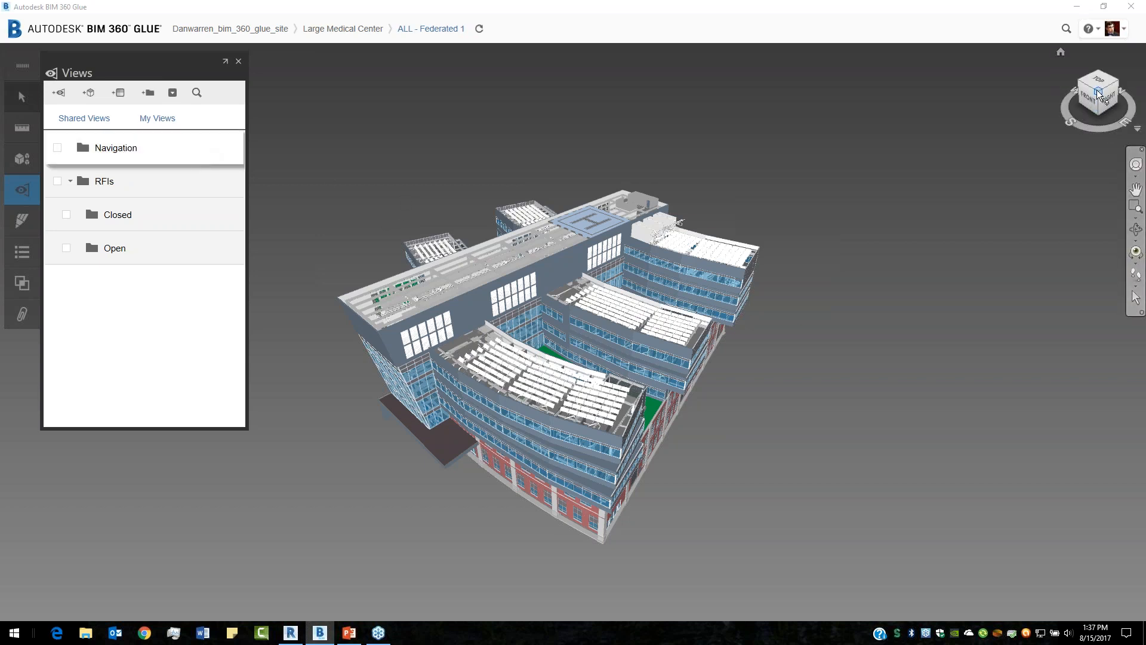
Orient the model to its southwest corner and save a view named SW All with Large Medical Center project access
click(1080, 81)
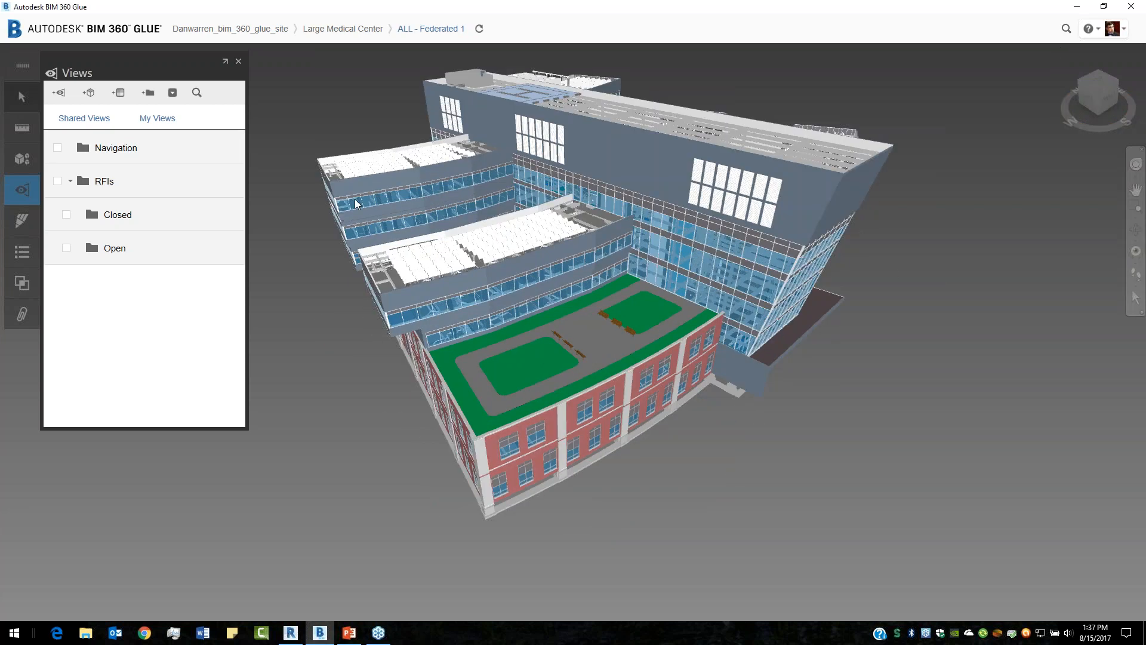
click(60, 95)
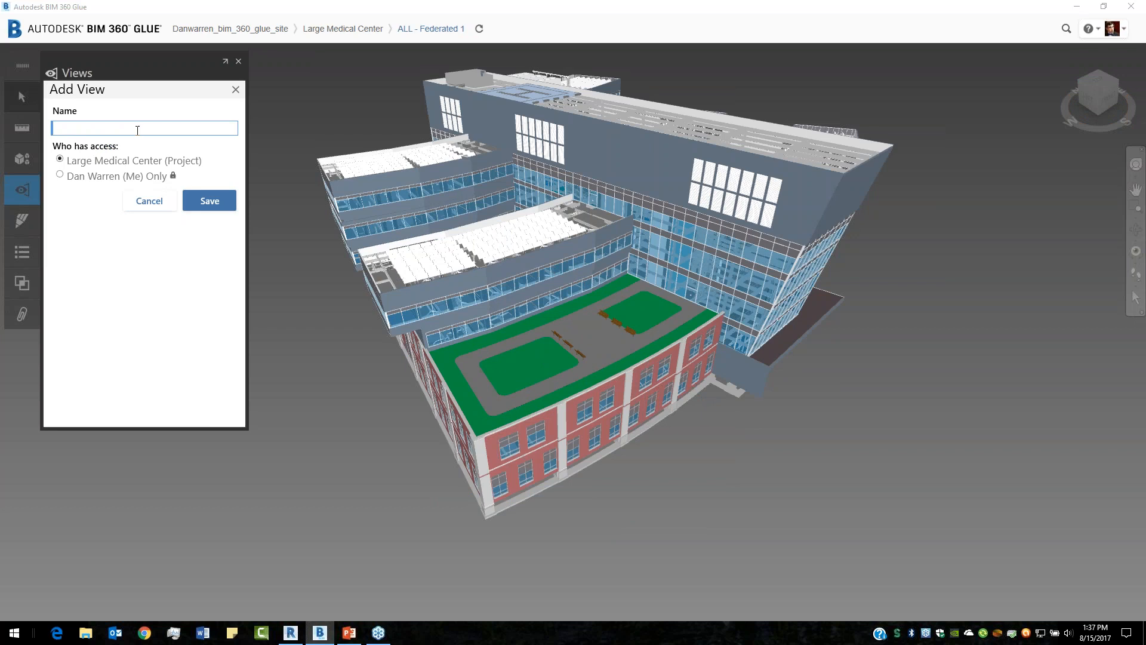
text(SW All)
click(219, 203)
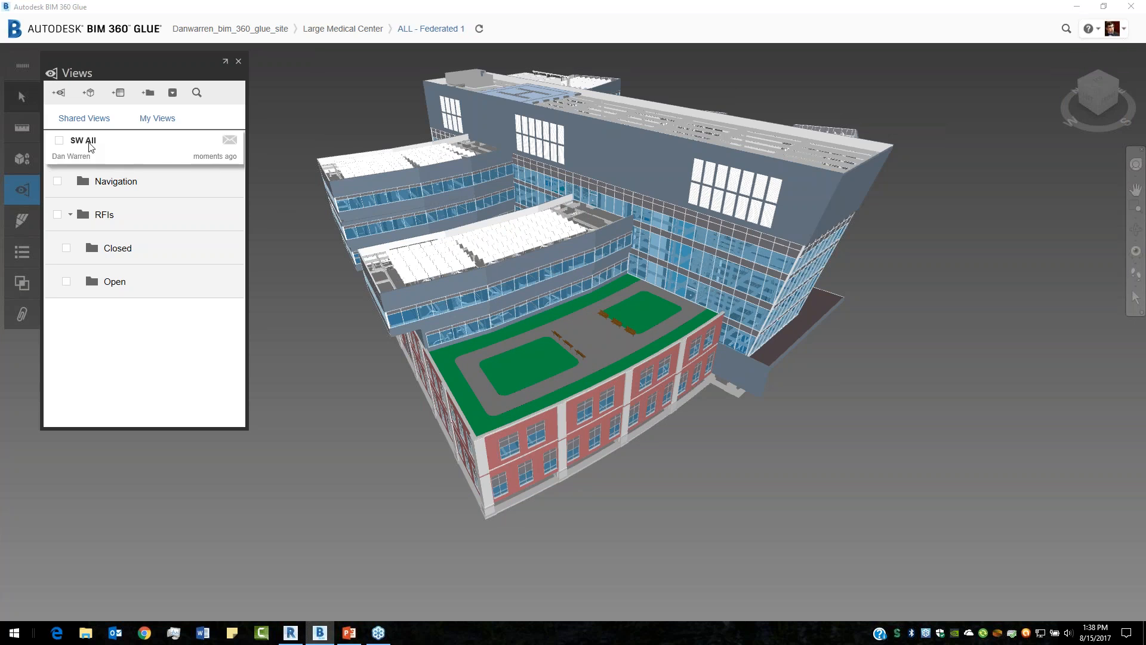
Move the SW All view into the Navigation folder and test it by restoring it from a zoomed-in view
drag(99, 151, 119, 183)
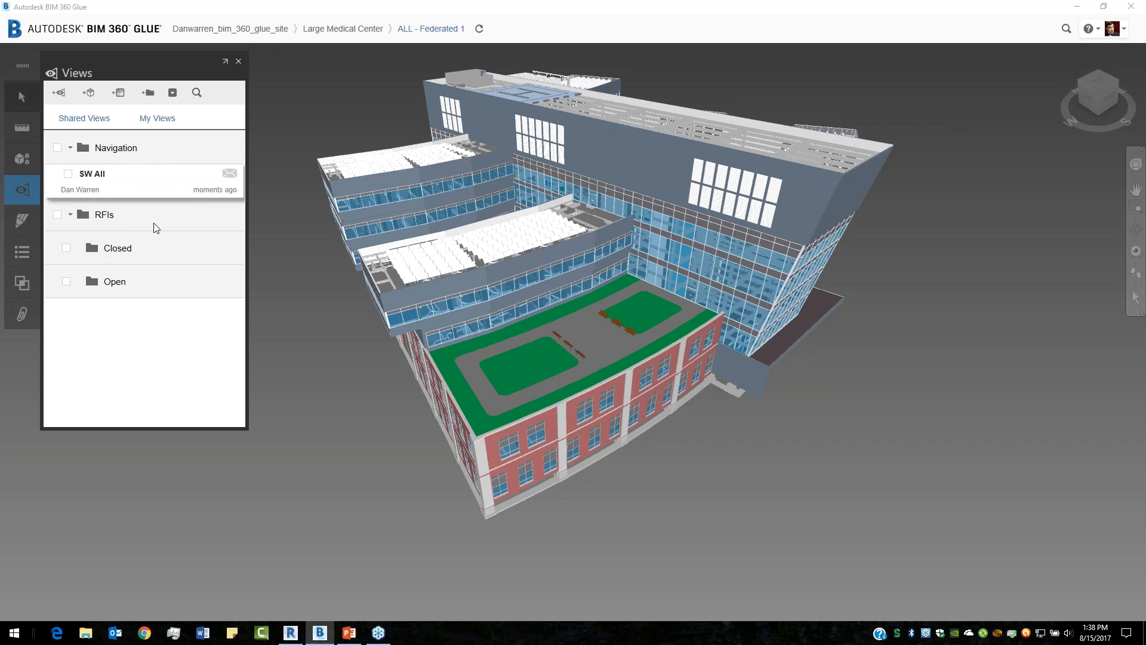
scroll(514, 338, up, 3)
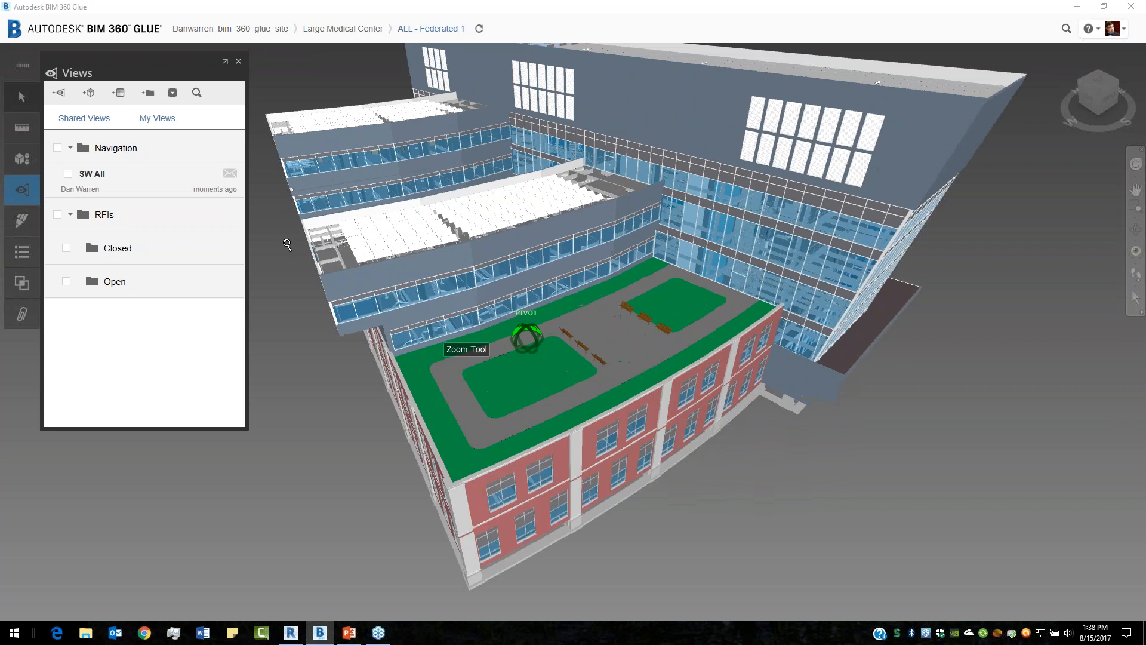
click(102, 191)
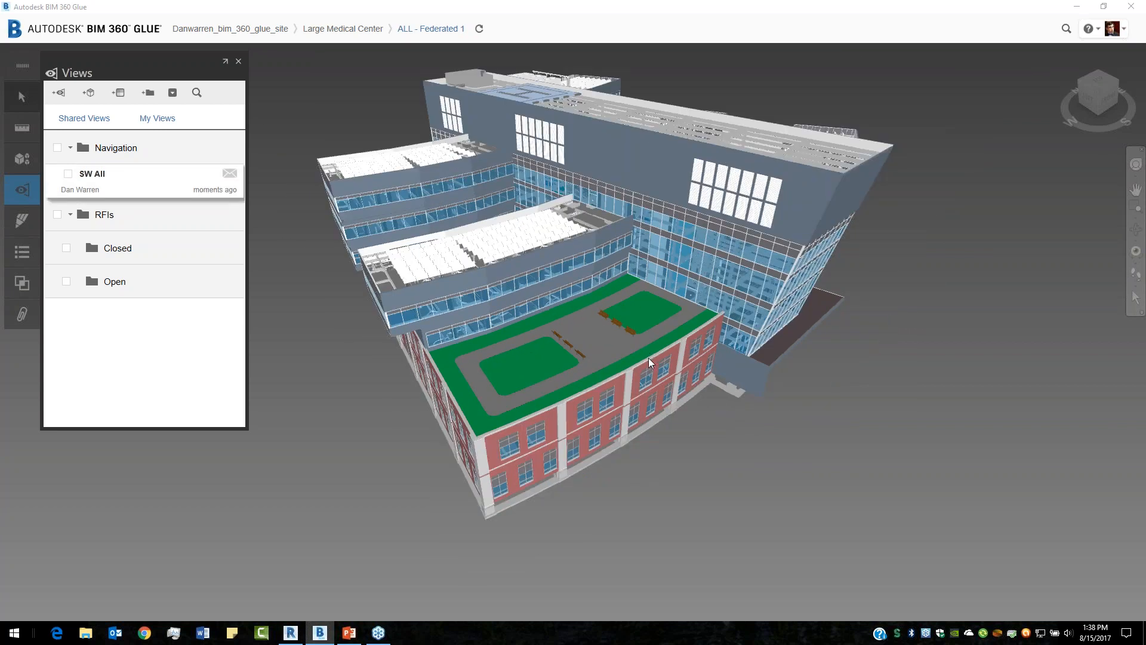
Select the green lawn and grey path surfaces on the lower roof and hide them to expose the structure underneath
click(602, 341)
click(519, 374)
click(508, 333)
click(646, 311)
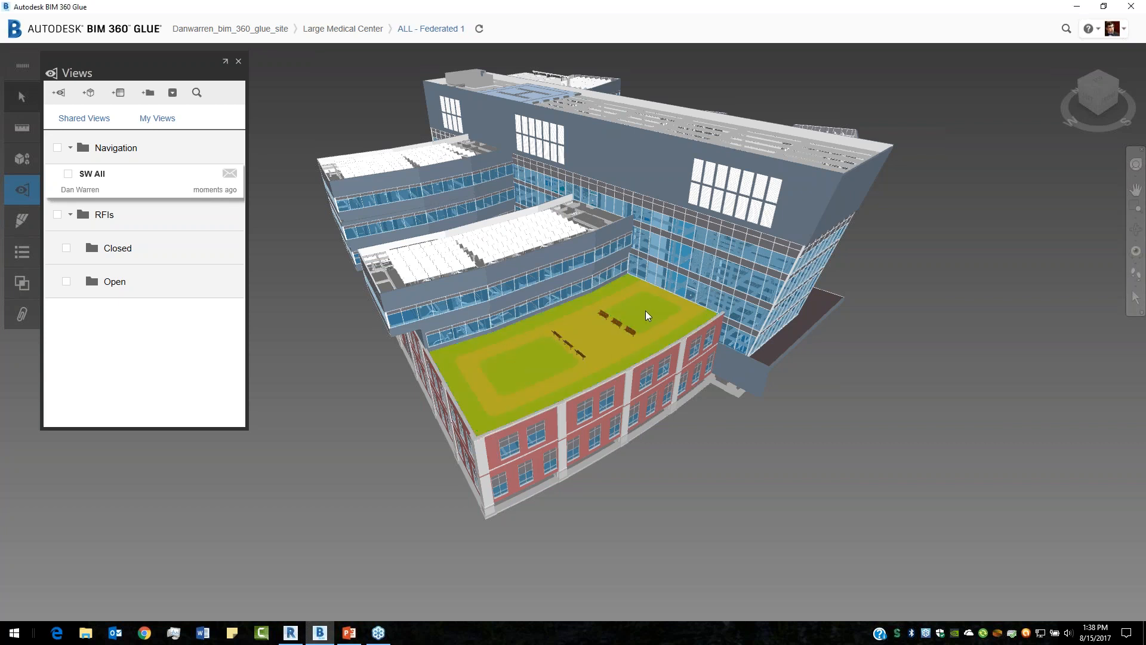
right_click(642, 311)
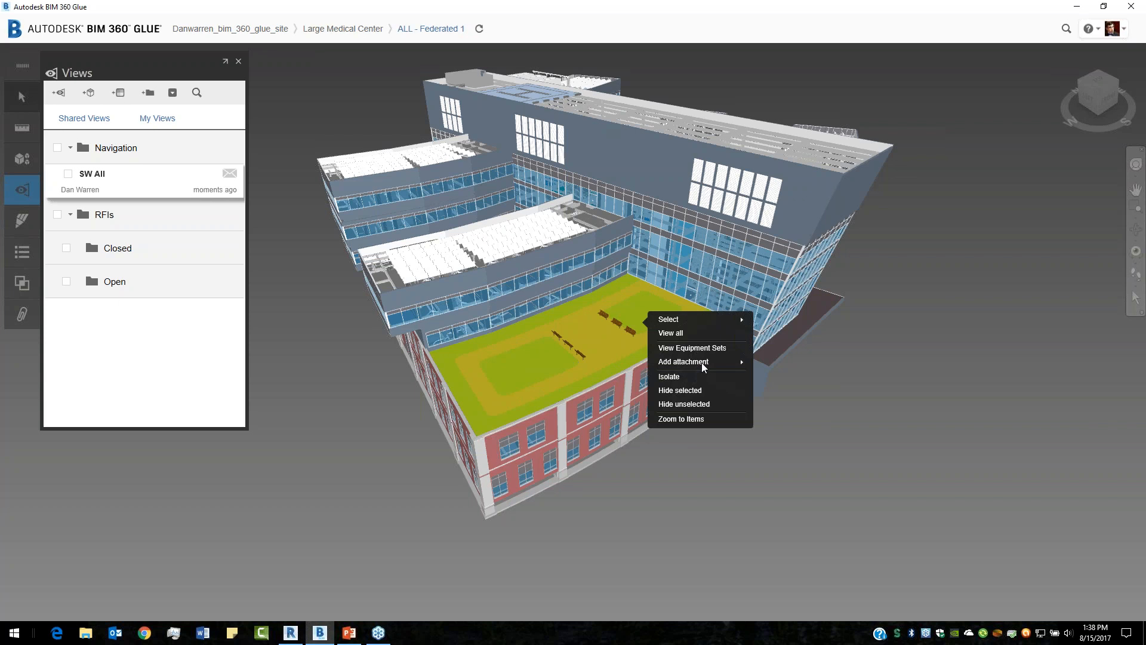
click(716, 389)
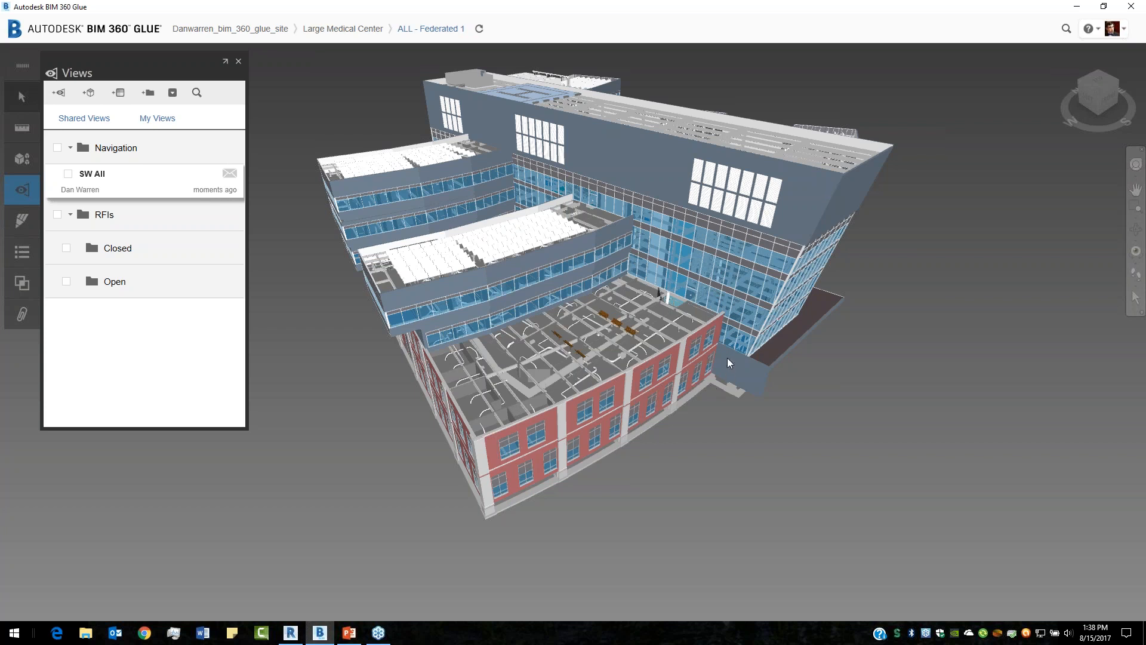
Add a section box, stretch it across the building, flatten it vertically and raise it to cut through the Level 1 plenum
click(90, 96)
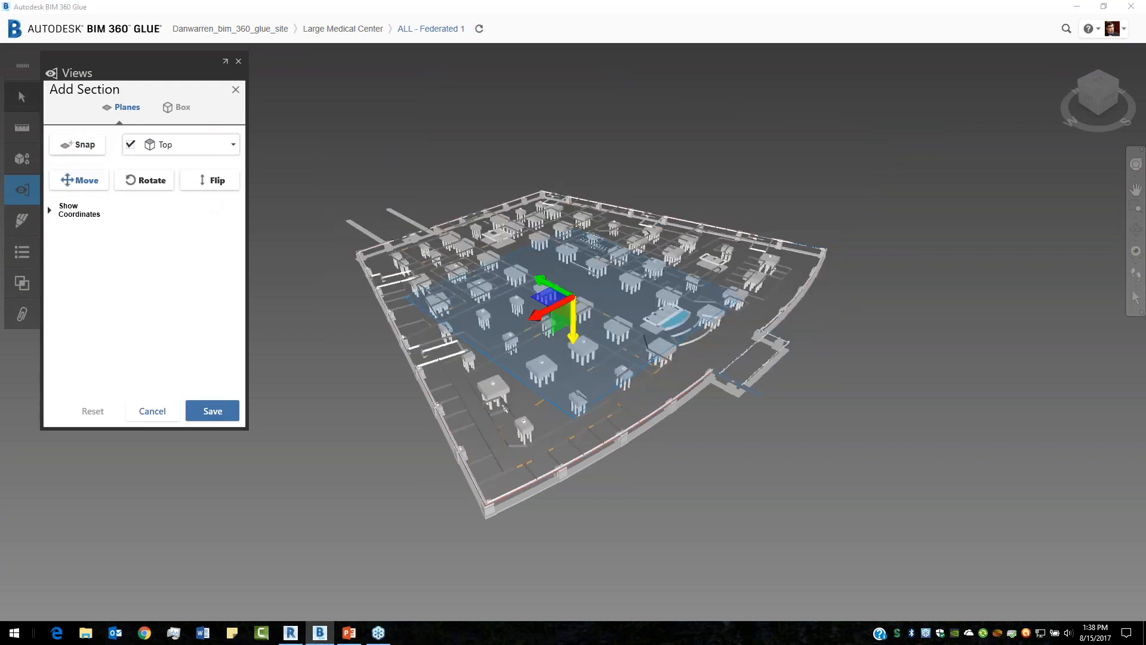
click(176, 108)
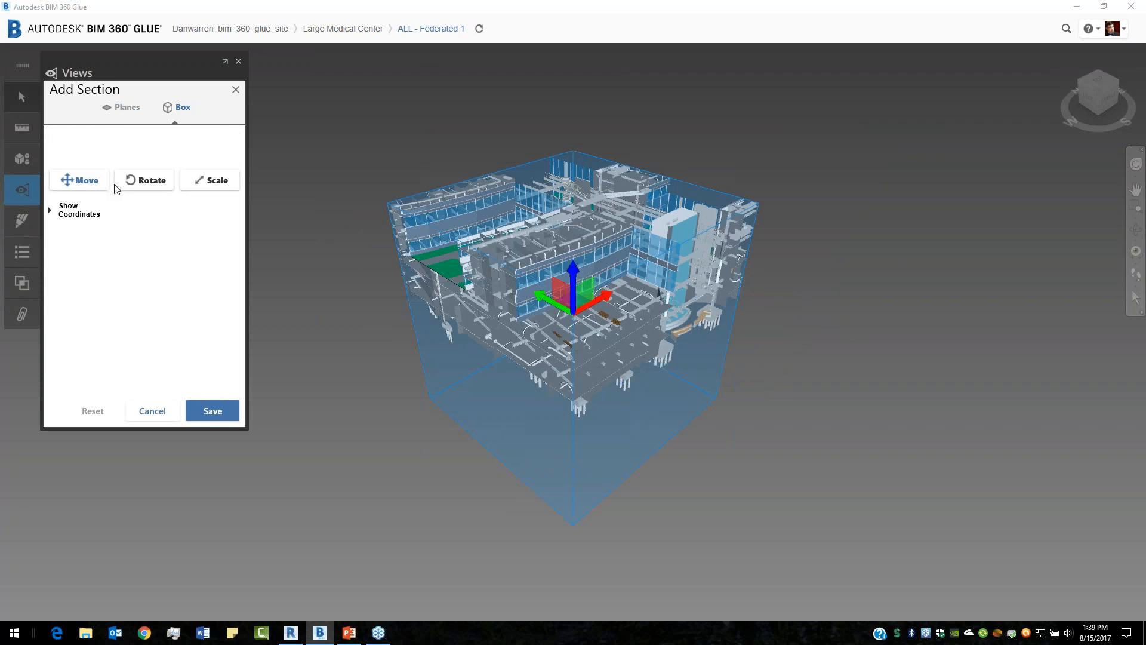
drag(604, 296, 640, 288)
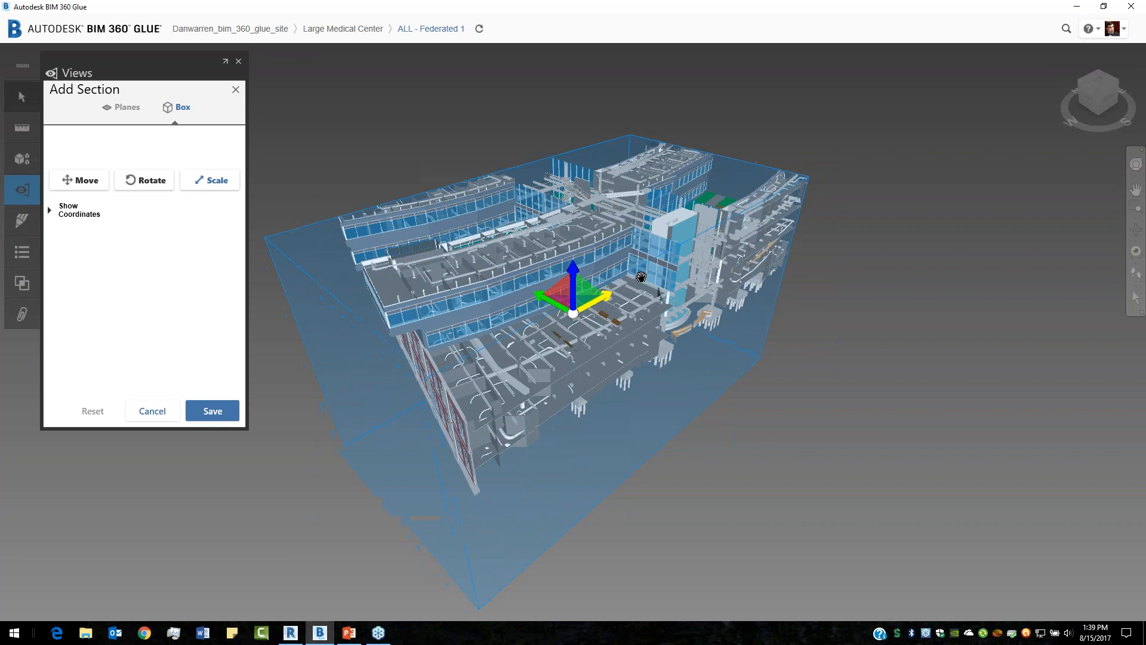
drag(572, 281, 619, 478)
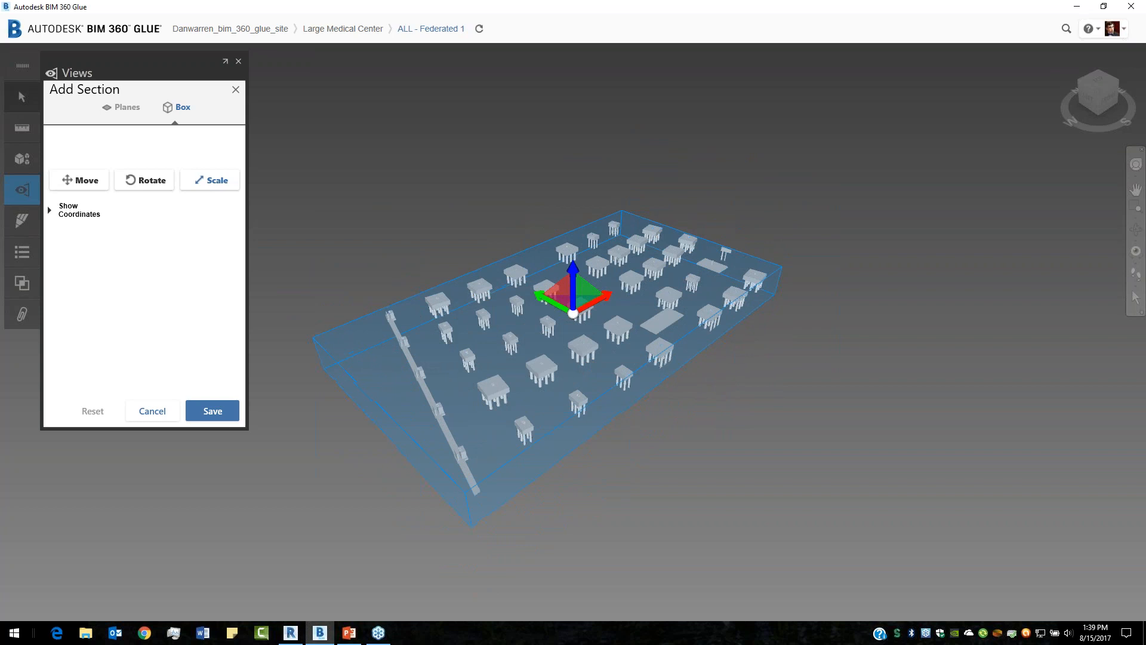
click(82, 180)
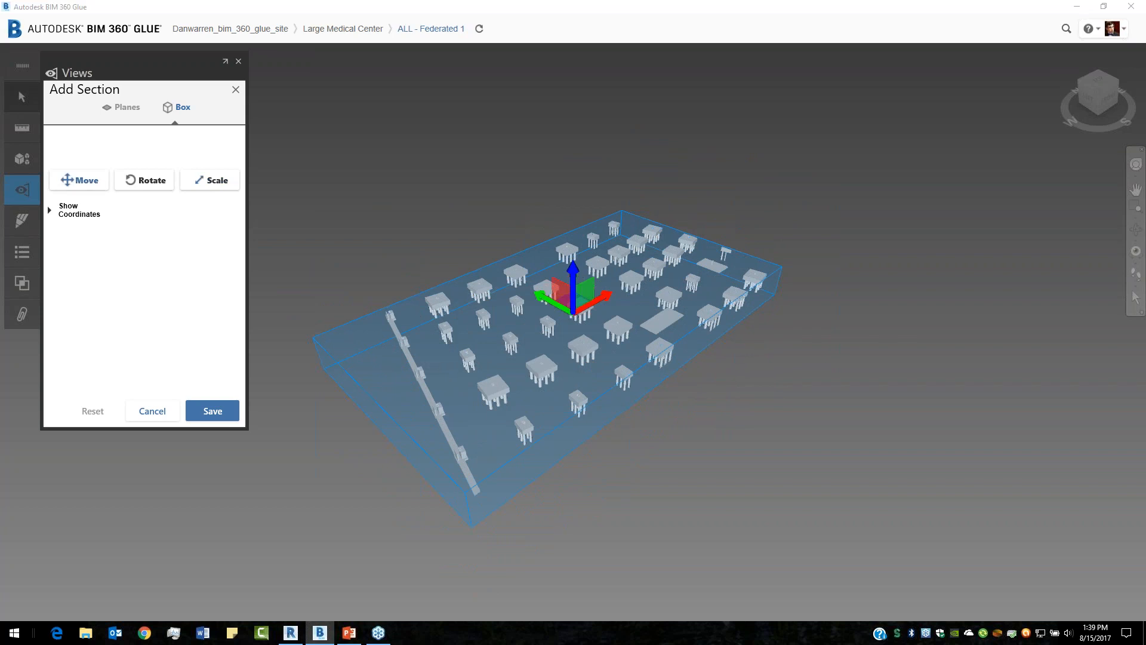
drag(572, 269, 571, 238)
scroll(545, 352, up, 5)
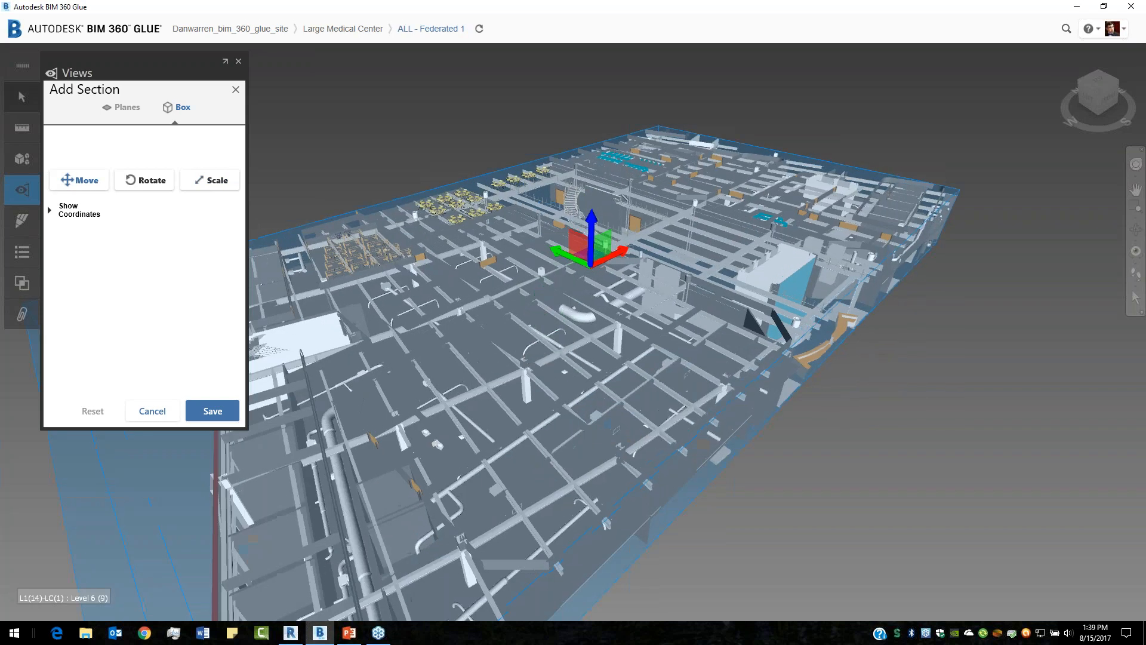
Save the section as L01 Plenum with Large Medical Center project access and place it in the Navigation folder
click(216, 410)
click(152, 127)
text(L01 Plenum)
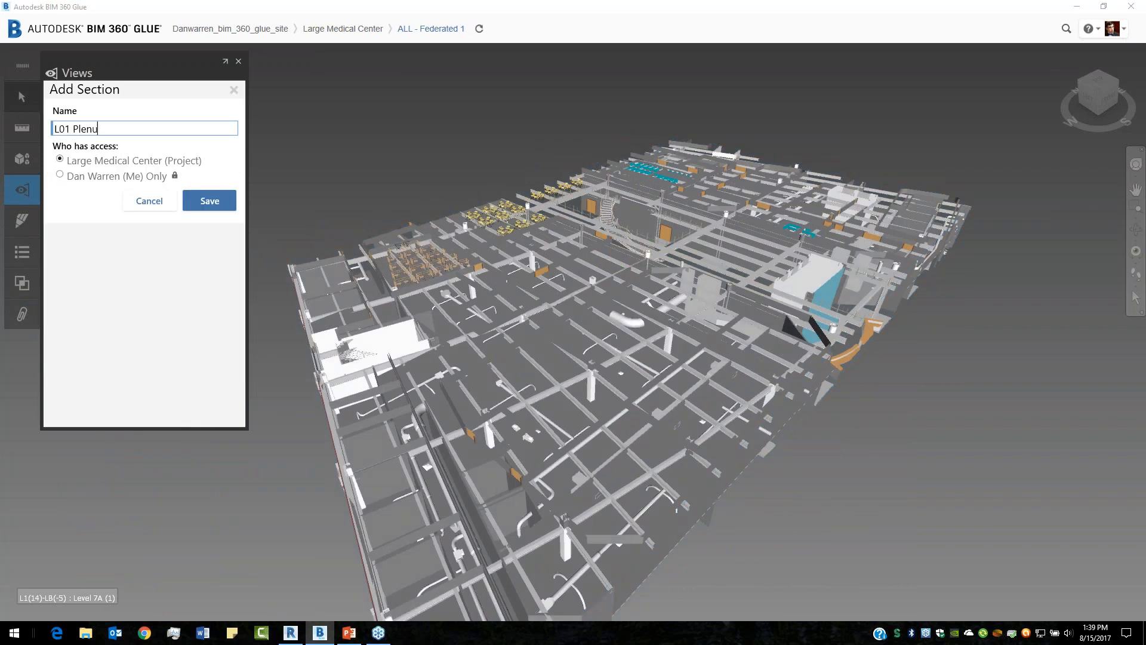
click(209, 203)
drag(117, 147, 84, 179)
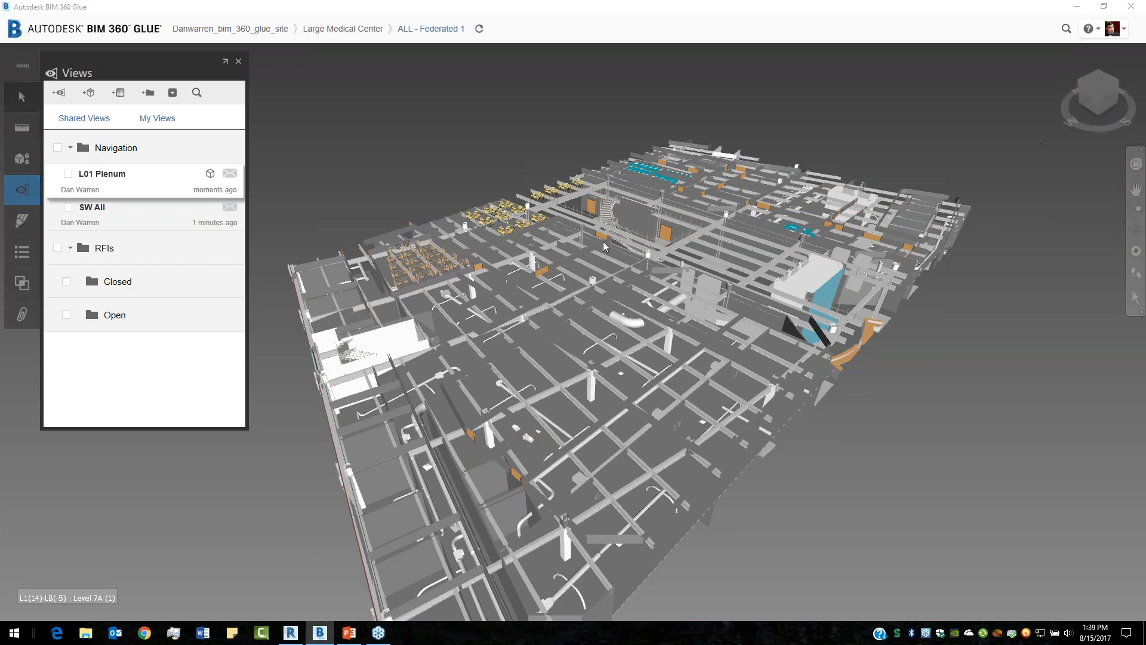
Switch to PowerPoint, go through the Glue: Clash Tests slides, and return to BIM 360 Glue
click(352, 636)
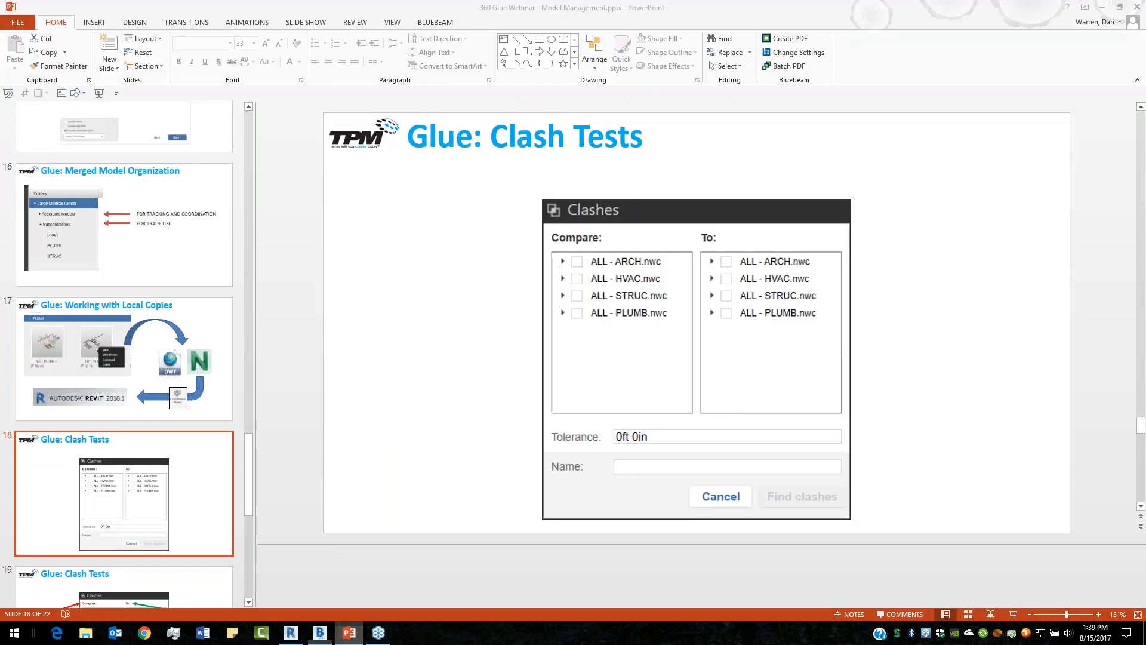
scroll(167, 494, down, 2)
click(166, 492)
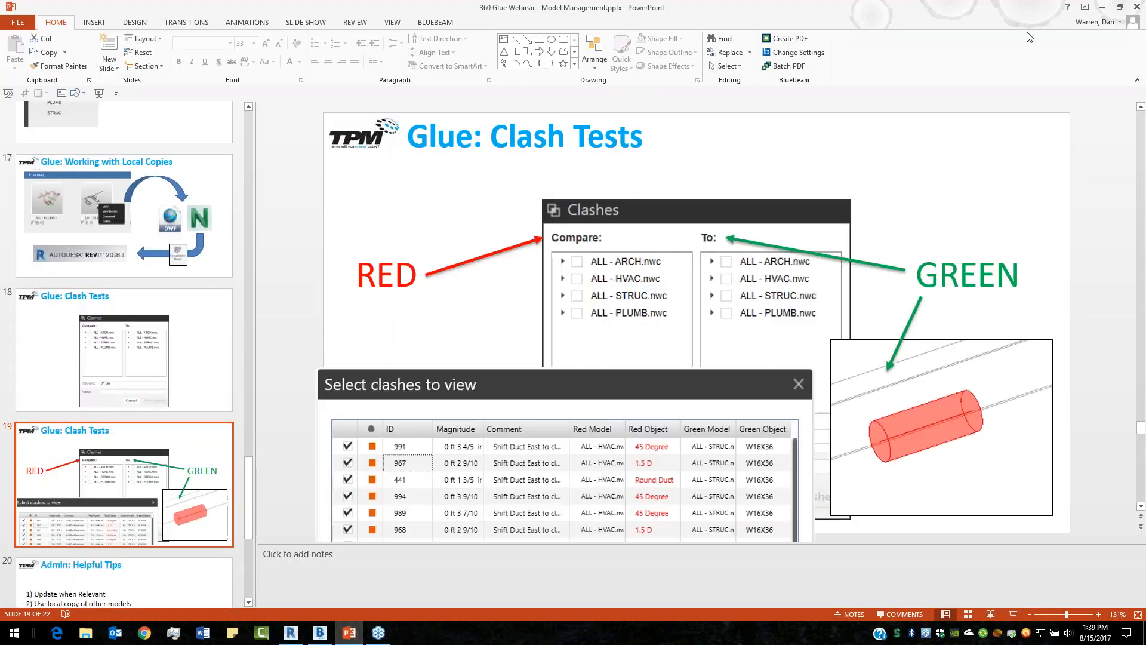
click(1102, 6)
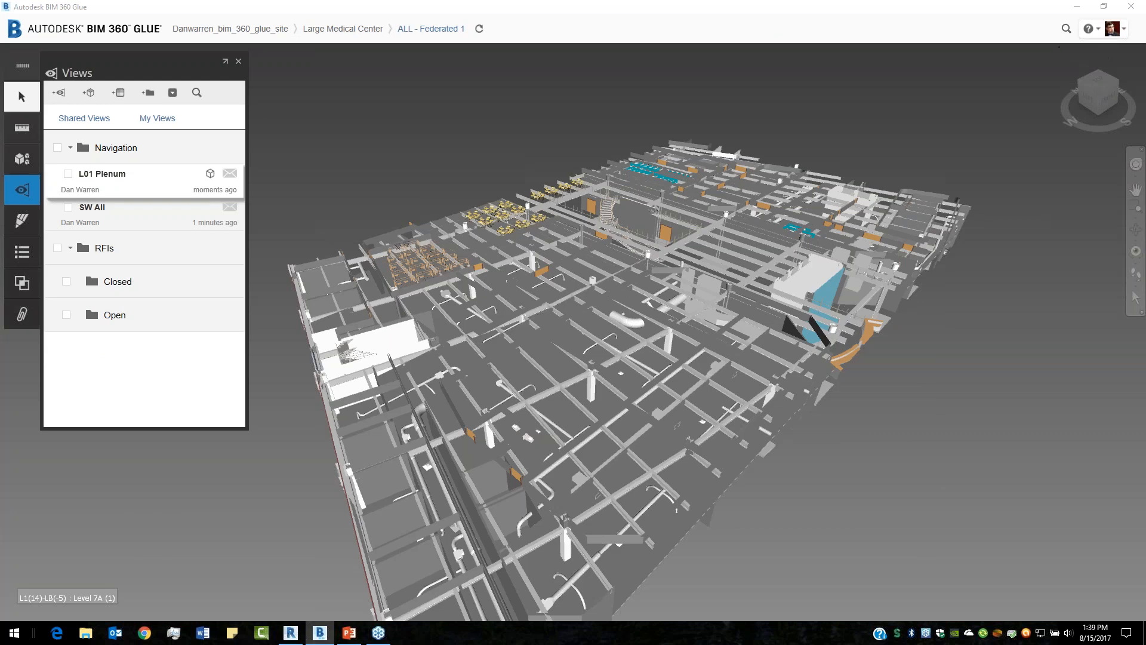
Display the clash results of the HVAC v STRUC test in the model and return to the list of result sets
click(22, 283)
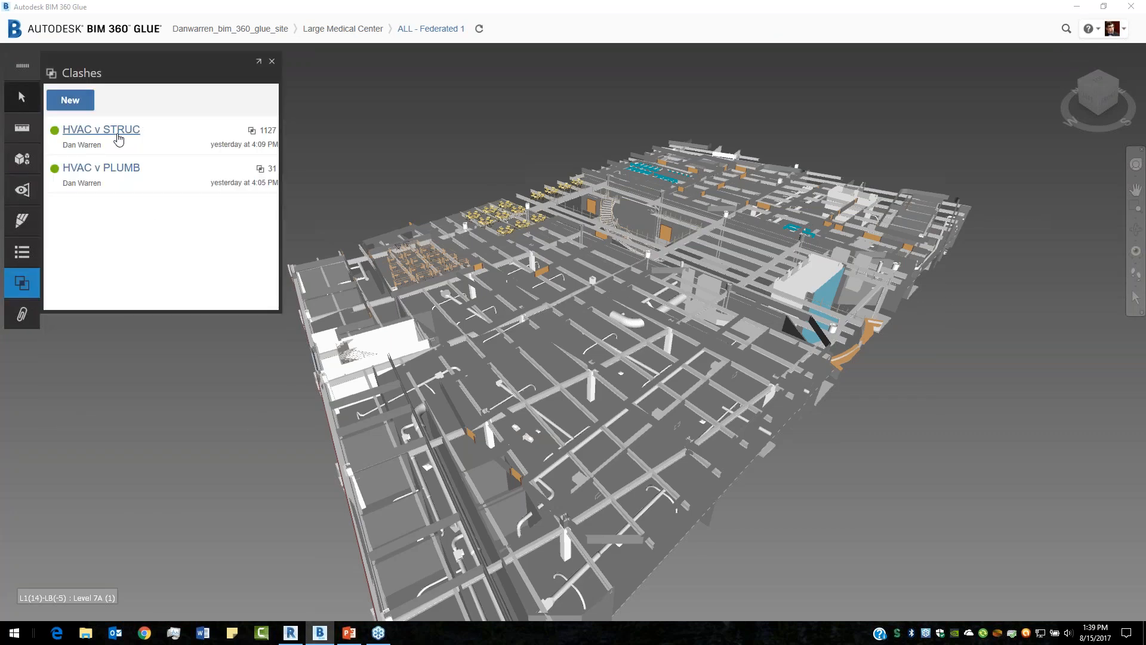
click(117, 137)
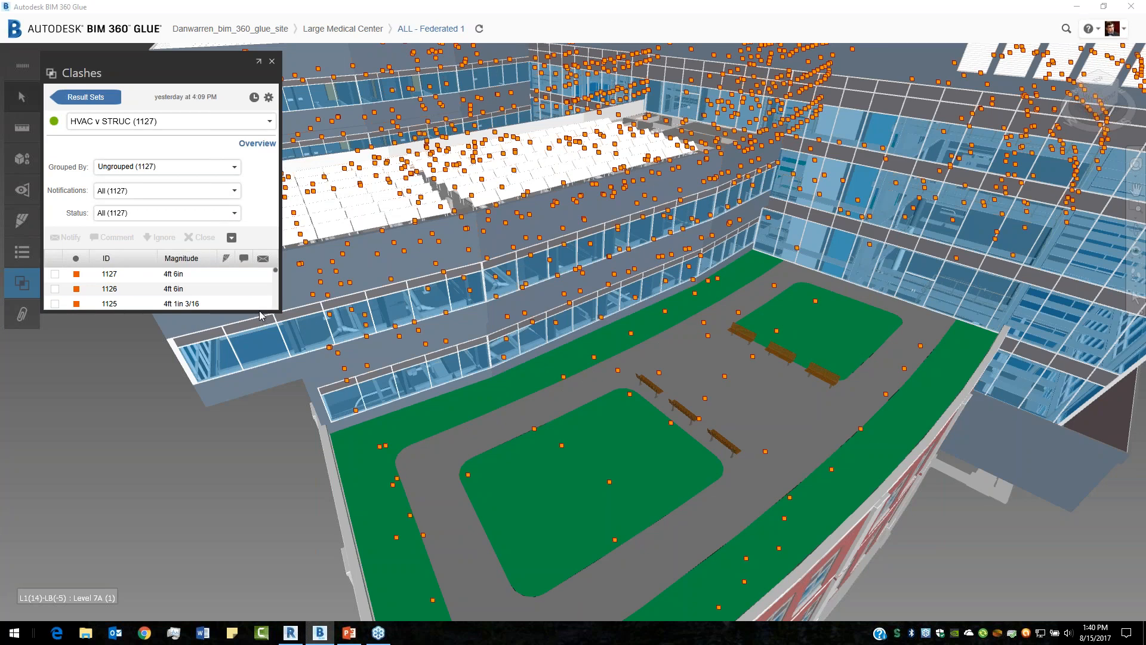
mouse_move(229, 277)
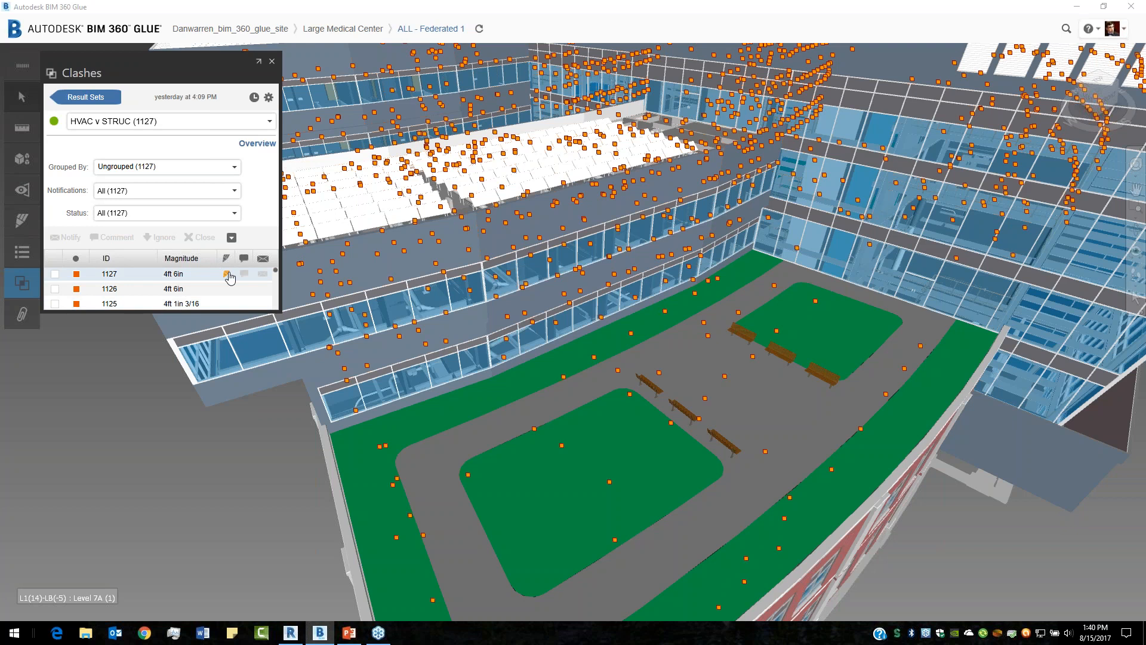
click(86, 97)
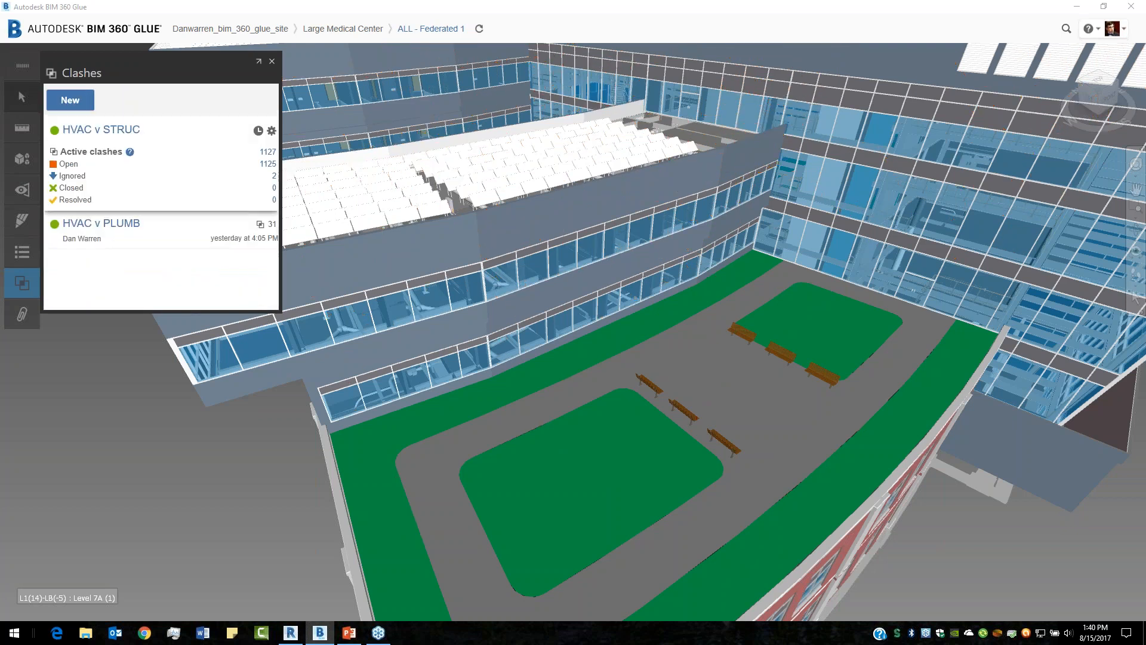
Review the HVAC v STRUC test's compared models and tolerance, and open the setup for a new clash test
click(271, 131)
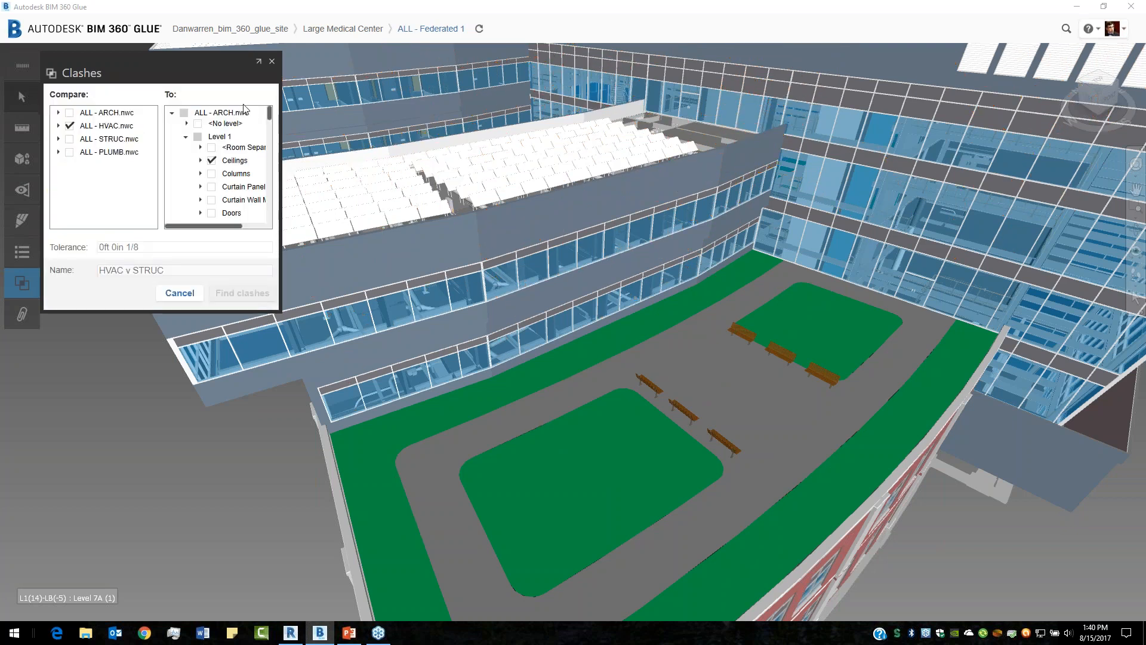
click(131, 250)
click(184, 295)
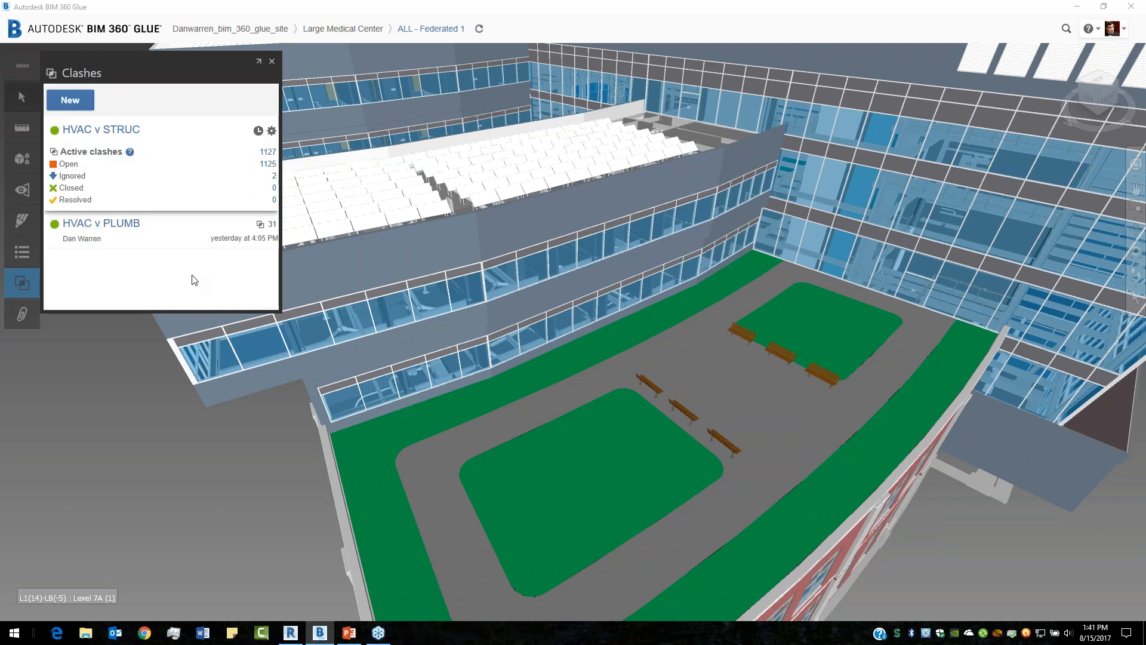
click(69, 100)
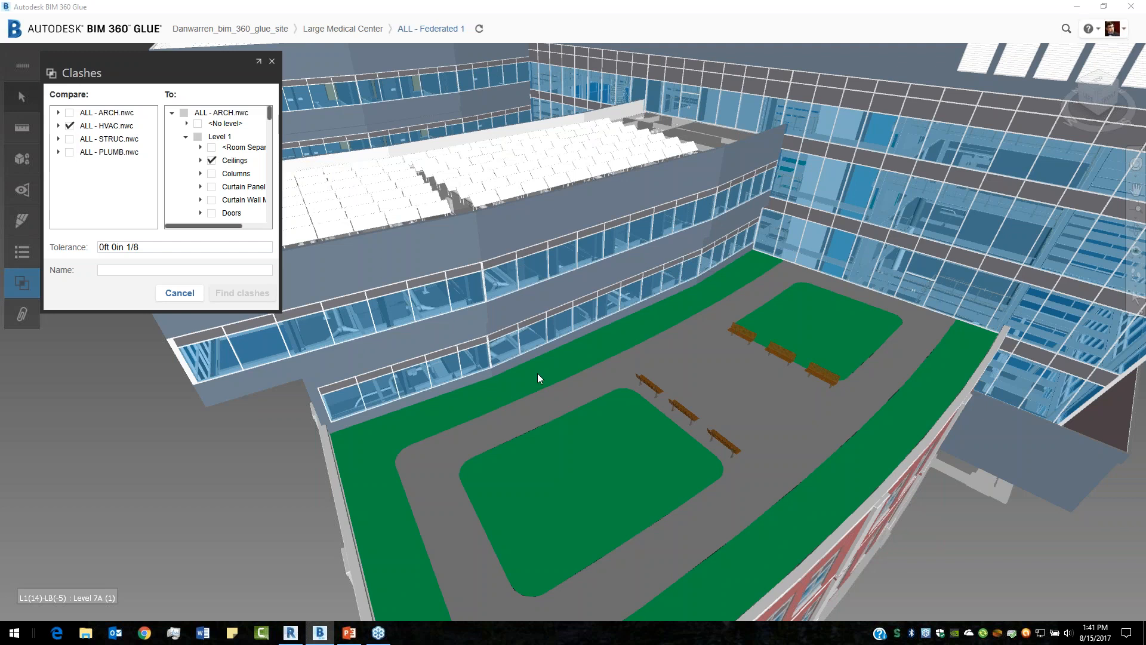
Switch to the Clash Tests slide in PowerPoint and return to the clash tests in BIM 360 Glue
click(352, 635)
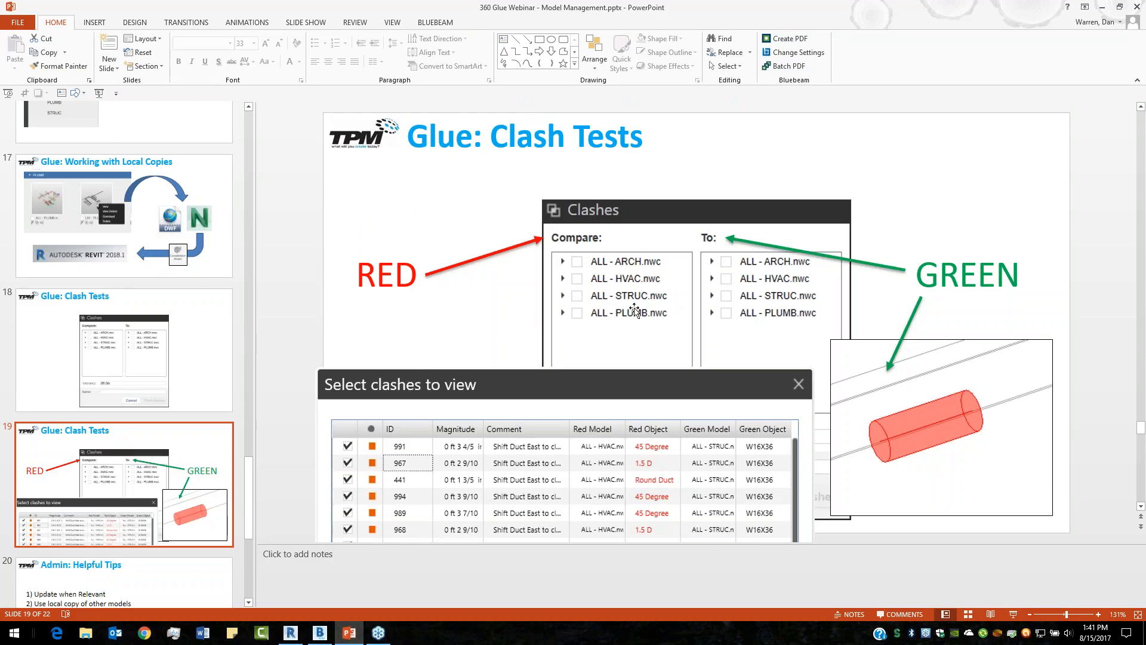
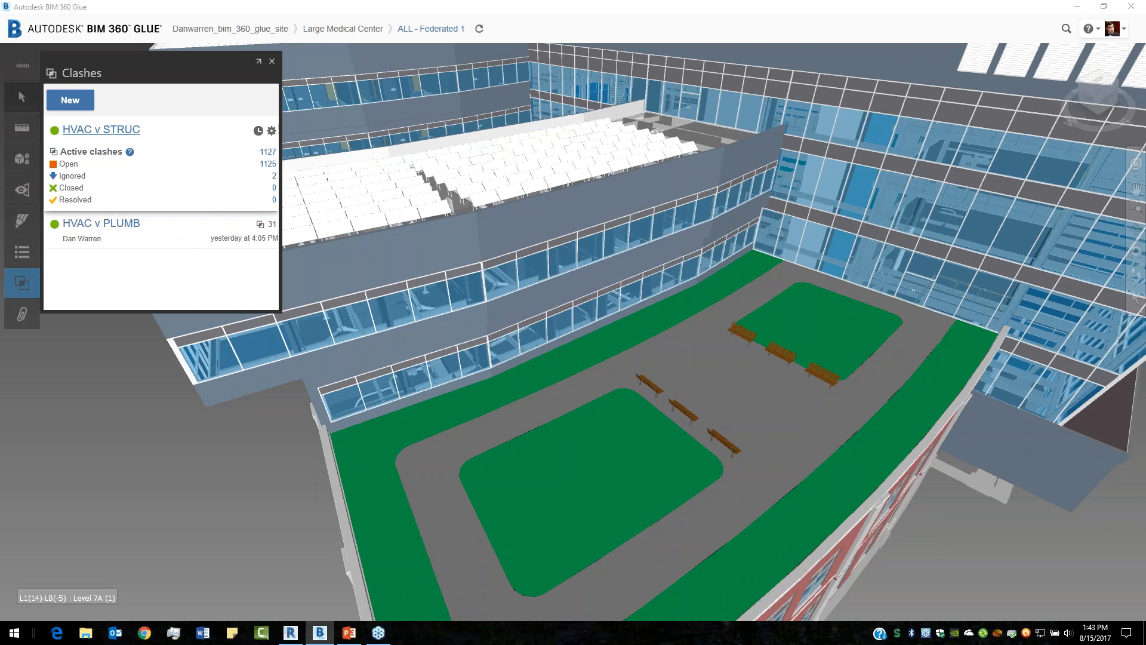
click(291, 634)
click(320, 633)
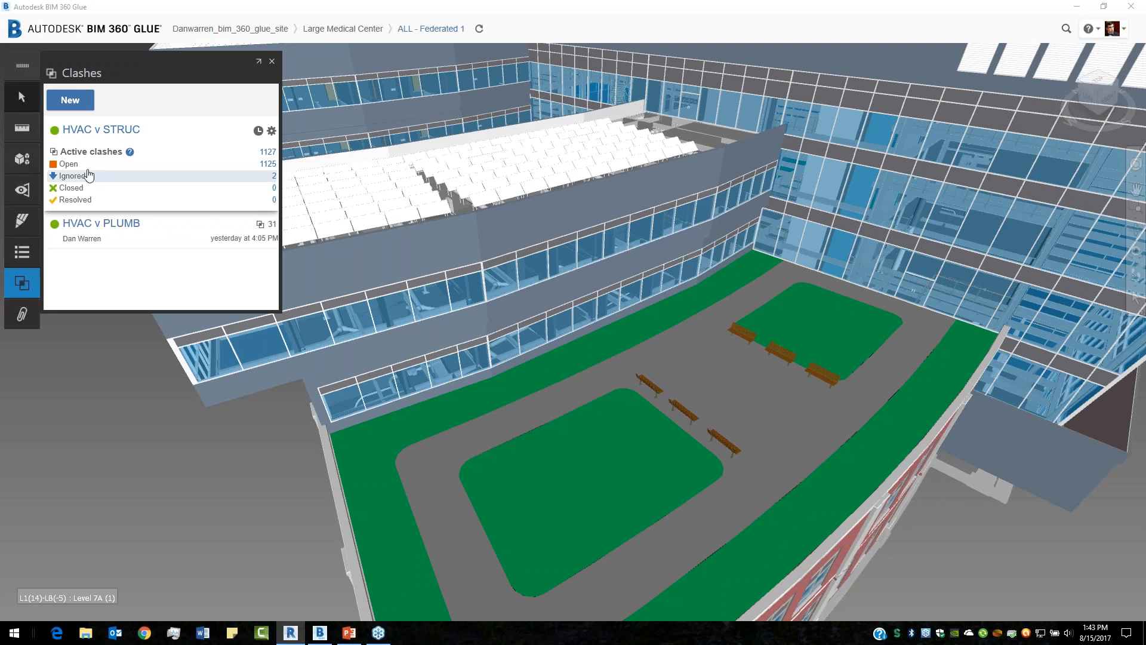
Open the HVAC v STRUC results, group the clashes by ALL - HVAC.nwc vs All Models, and enlarge the clash list
click(100, 130)
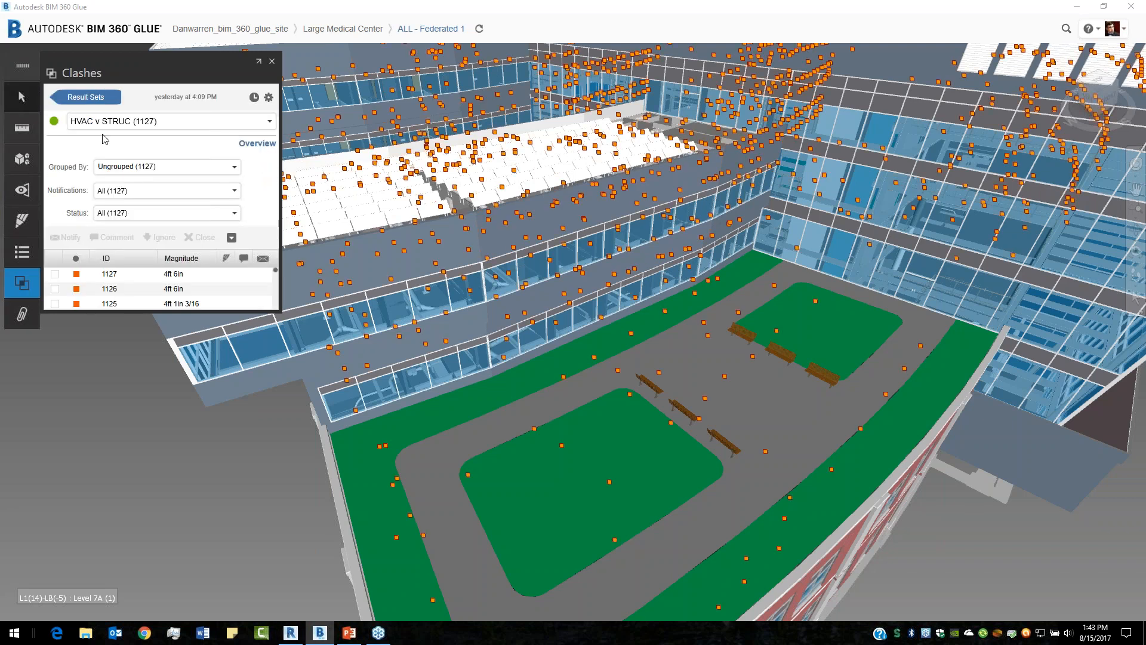
middle_drag(663, 270, 692, 351)
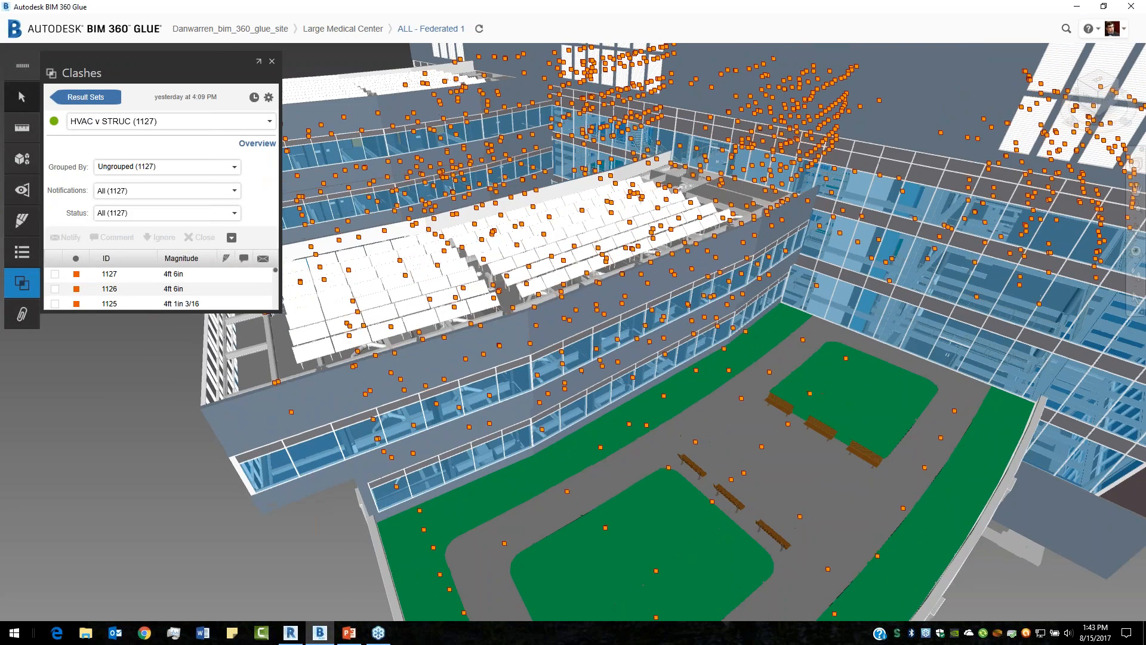
click(233, 192)
click(233, 173)
click(234, 170)
mouse_move(148, 224)
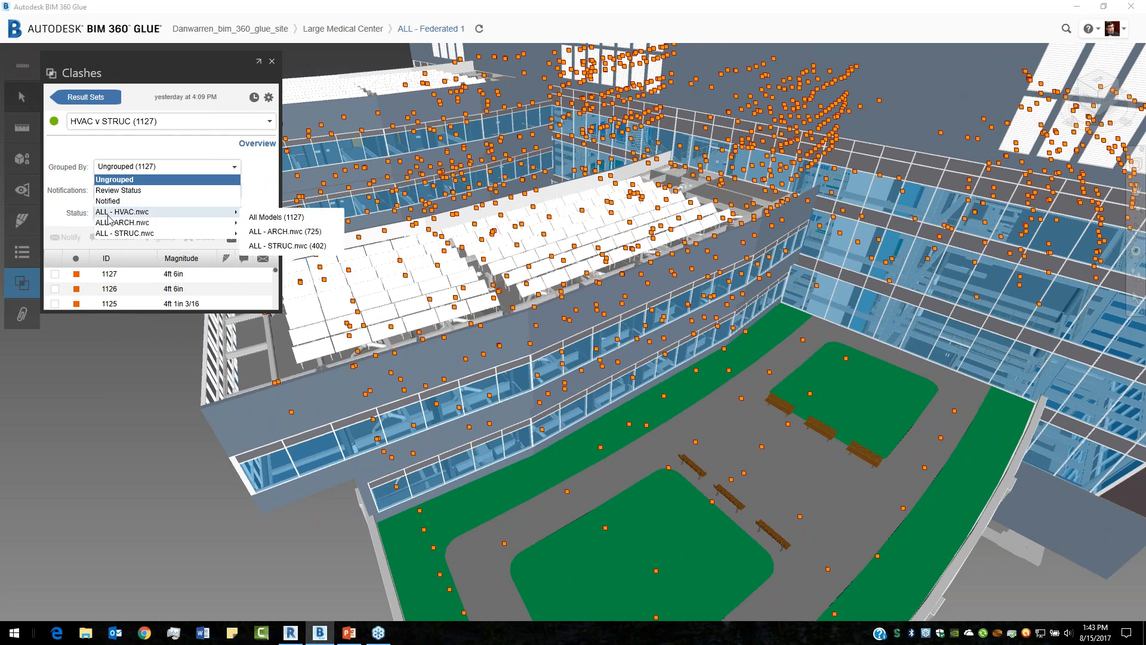
click(165, 213)
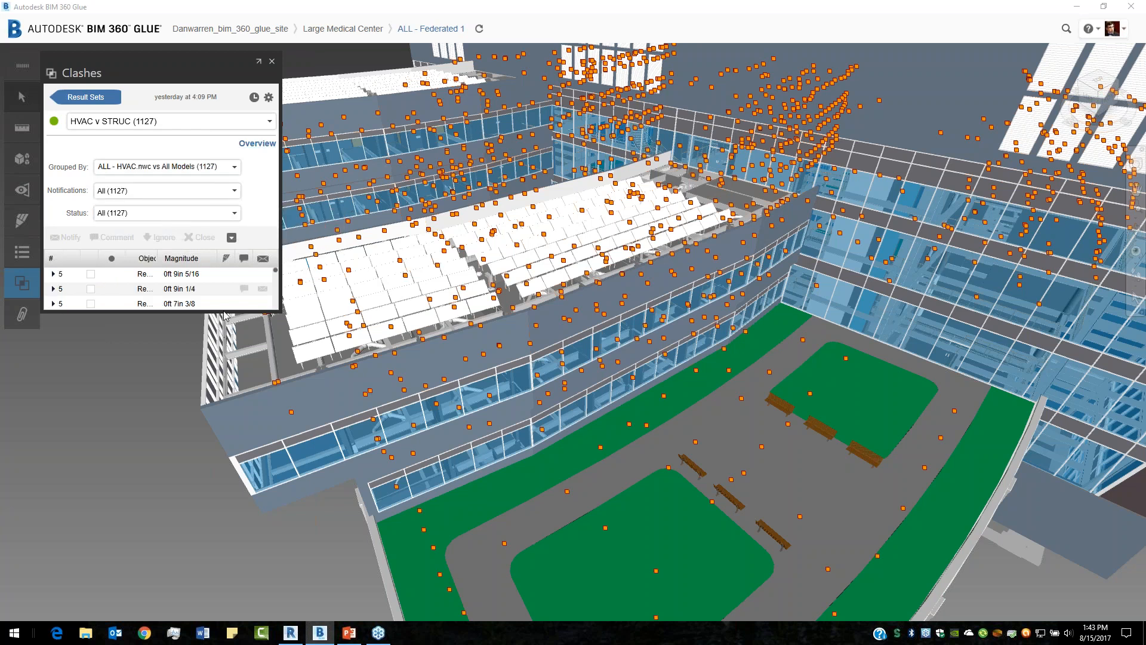
drag(110, 311, 110, 398)
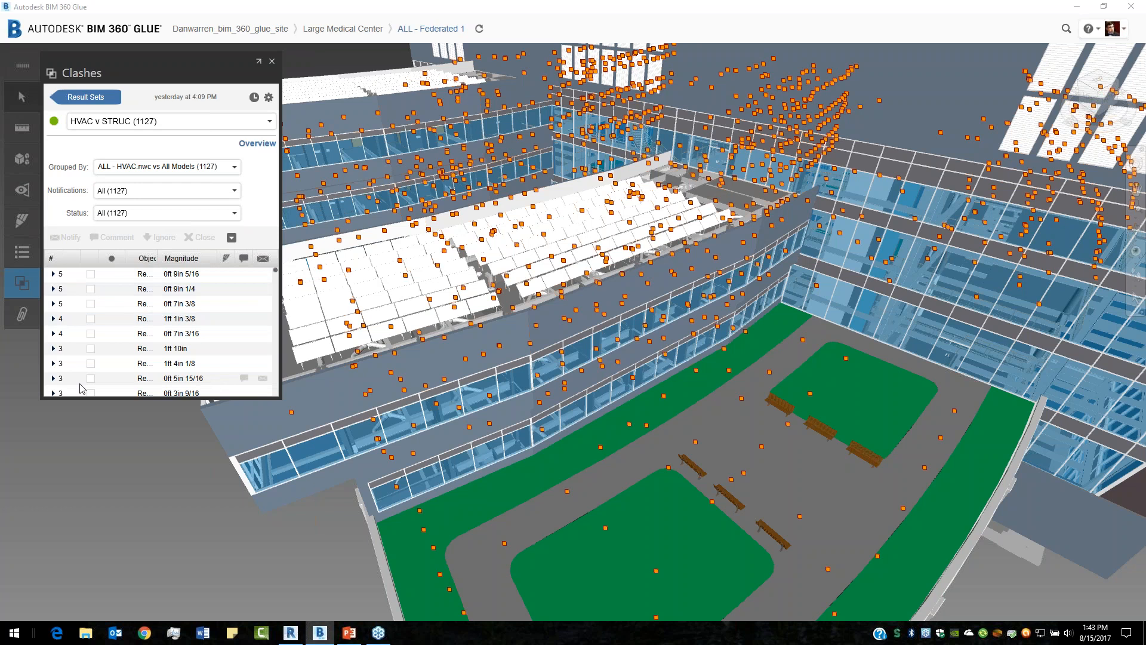
Open the first group, Rectangular Duct vs 5 Objects, and add the comment "Drop Duct 18 In" to its clashes
click(152, 279)
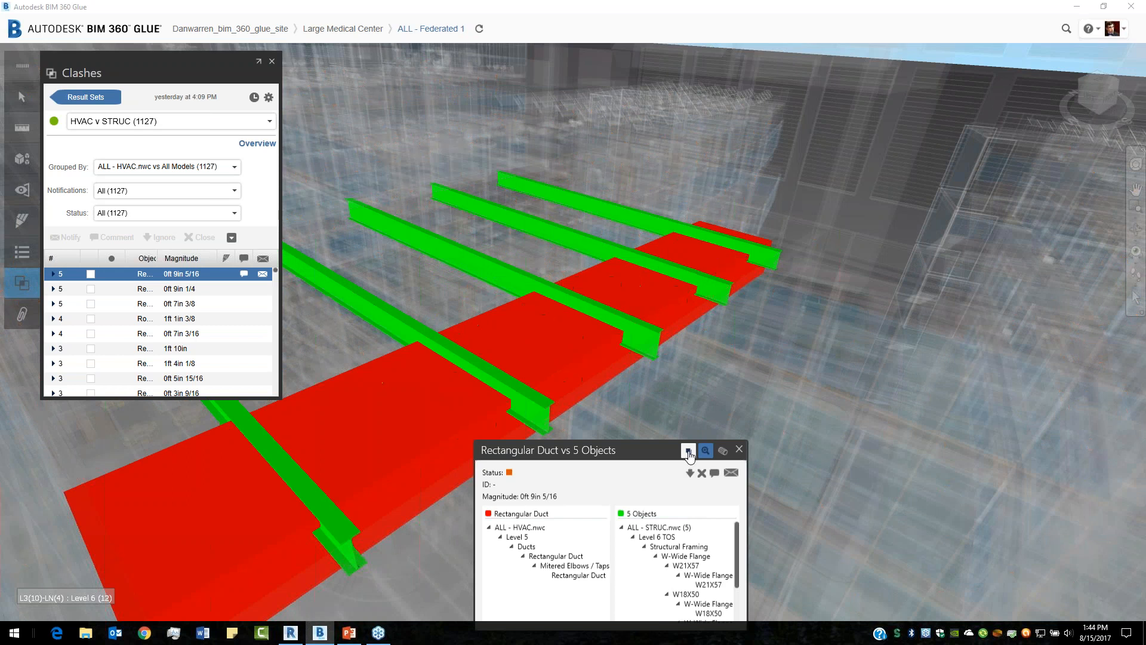
click(689, 453)
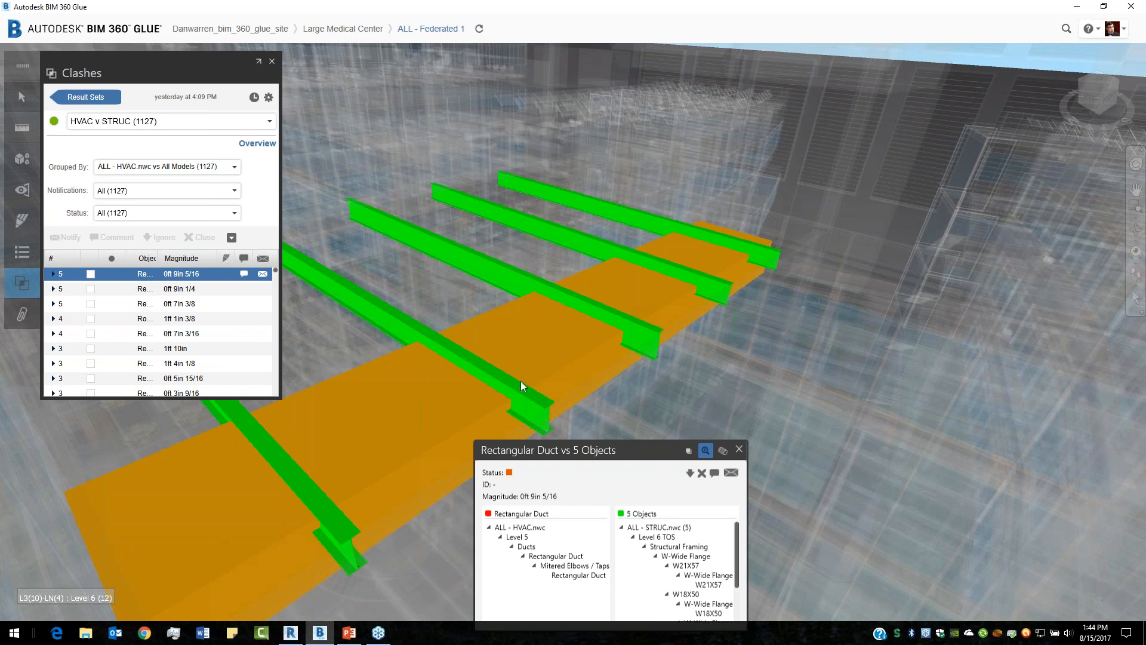
click(91, 274)
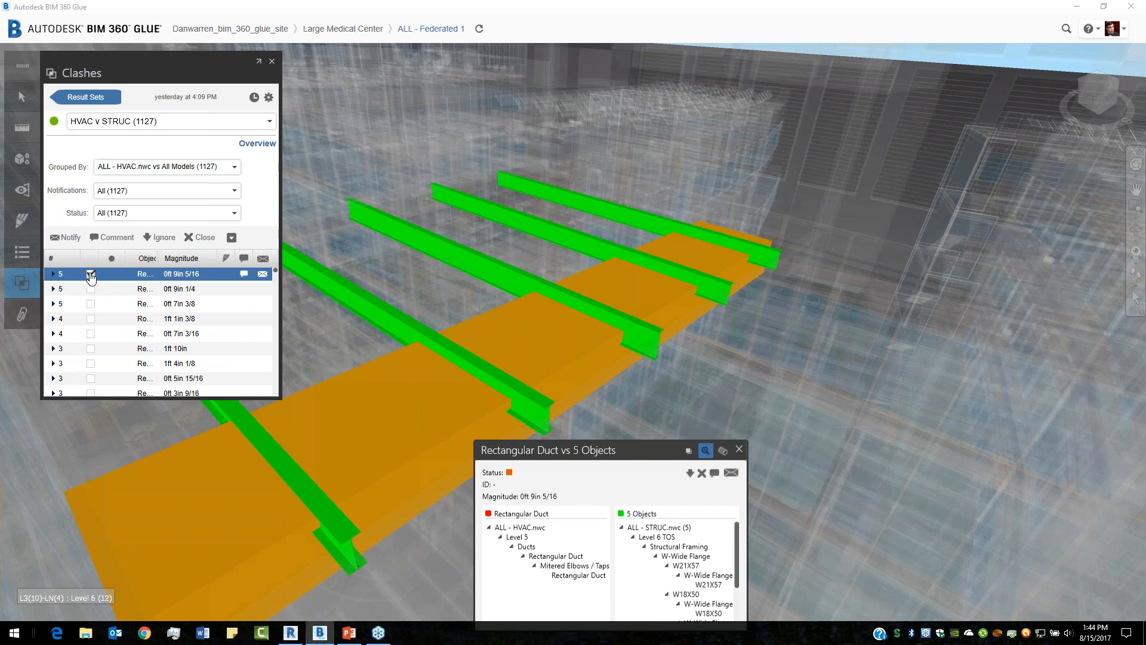
click(111, 238)
text(D)
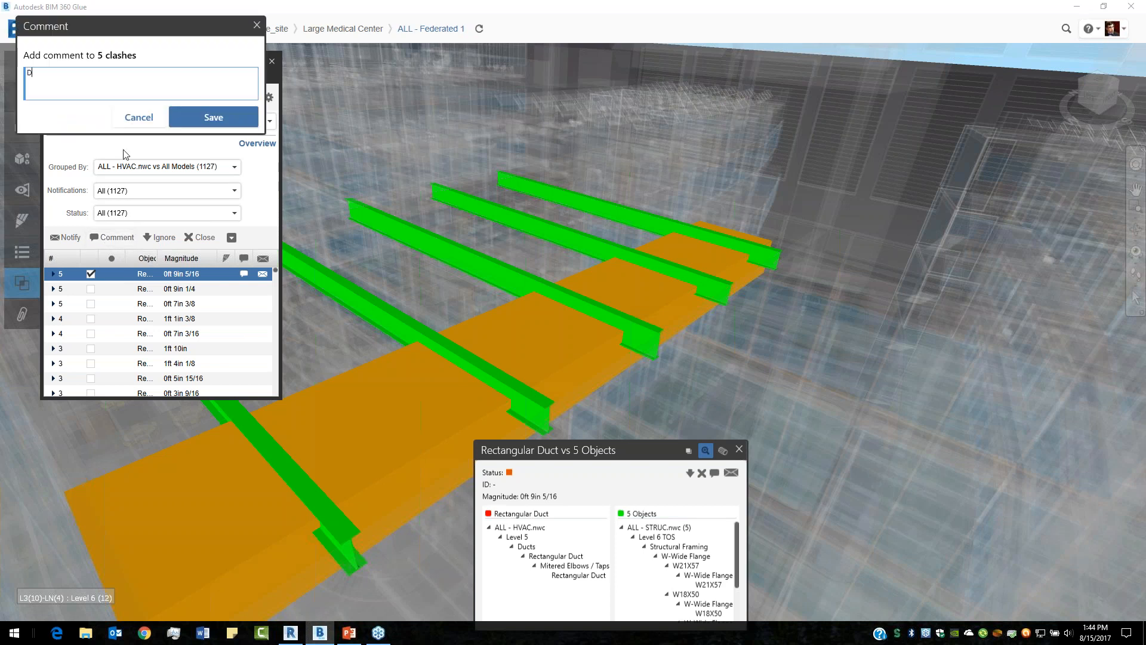
text(rop Duct 18 In)
click(210, 117)
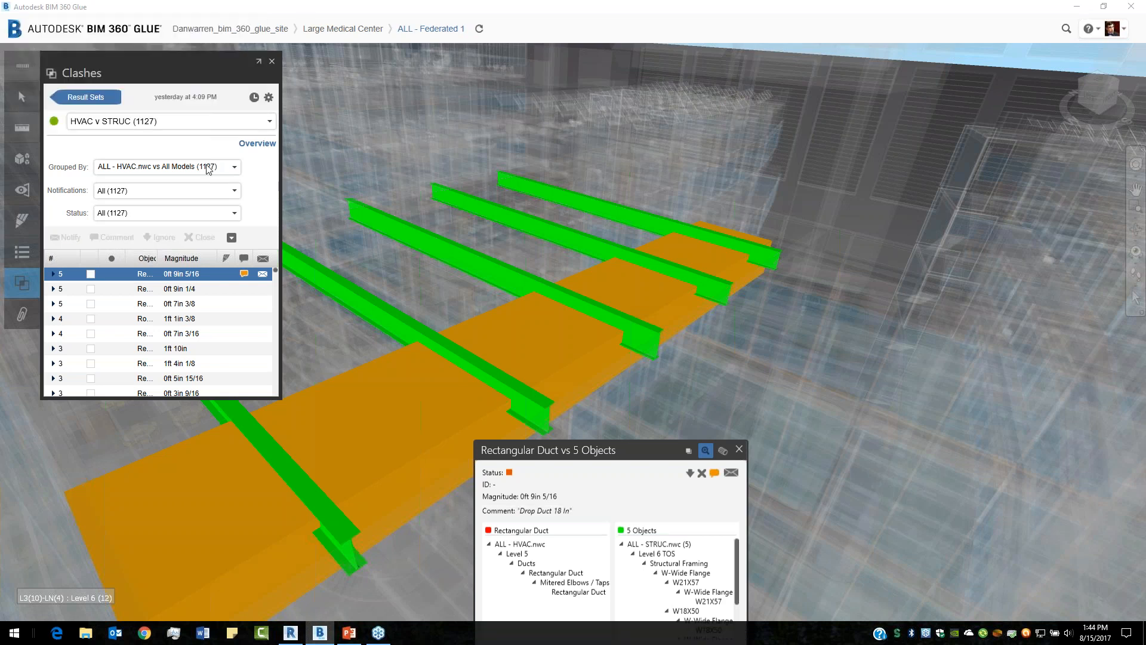
Review the notification and status filter options of the HVAC v STRUC clashes, and move the clash details window closer to the clash list
click(244, 276)
click(235, 214)
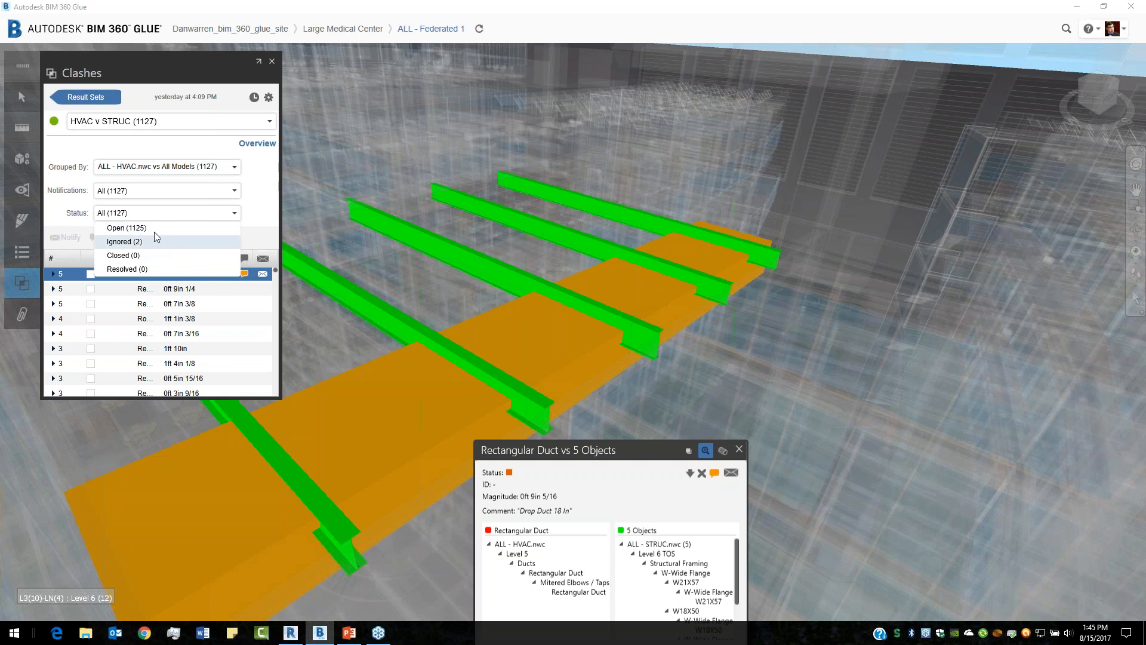
click(232, 192)
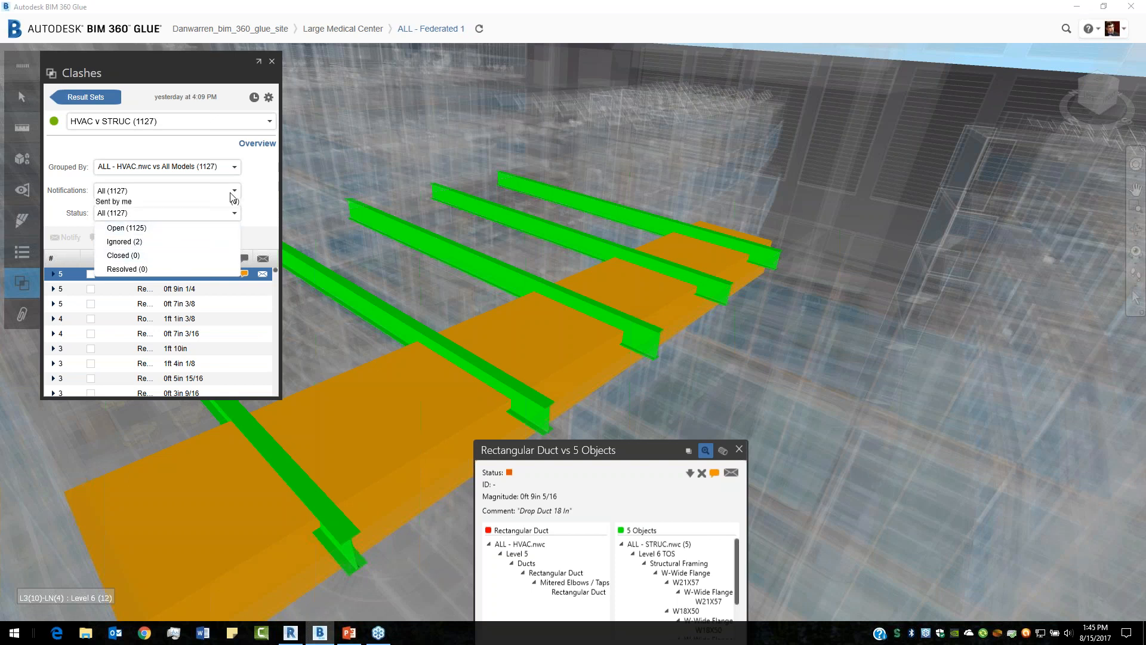
click(257, 204)
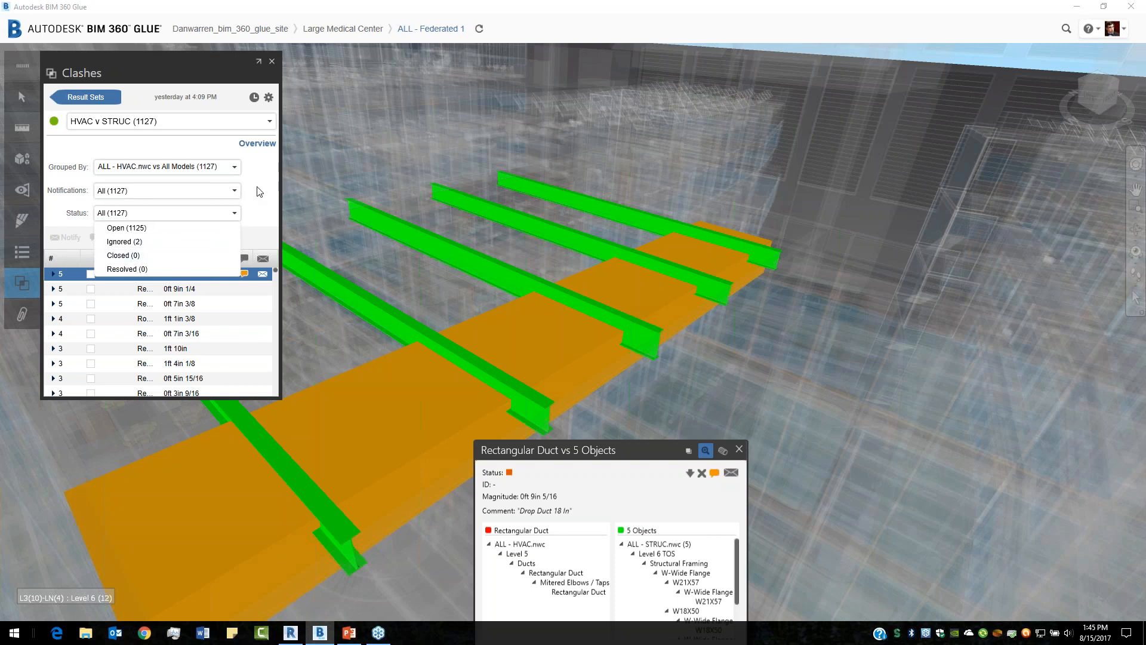
click(237, 214)
click(235, 214)
drag(568, 447, 492, 346)
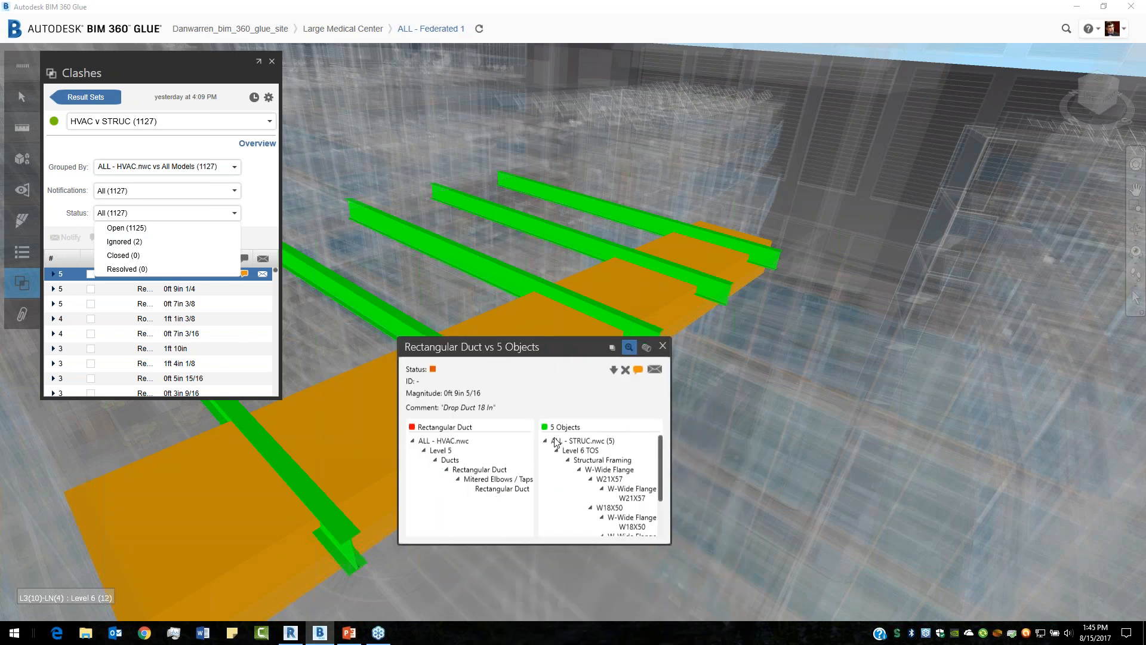
Switch to Revit, start Clash Pinpoint, choose the Large Medical Center project, and open its HVAC v STRUC result set
key(alt+Tab)
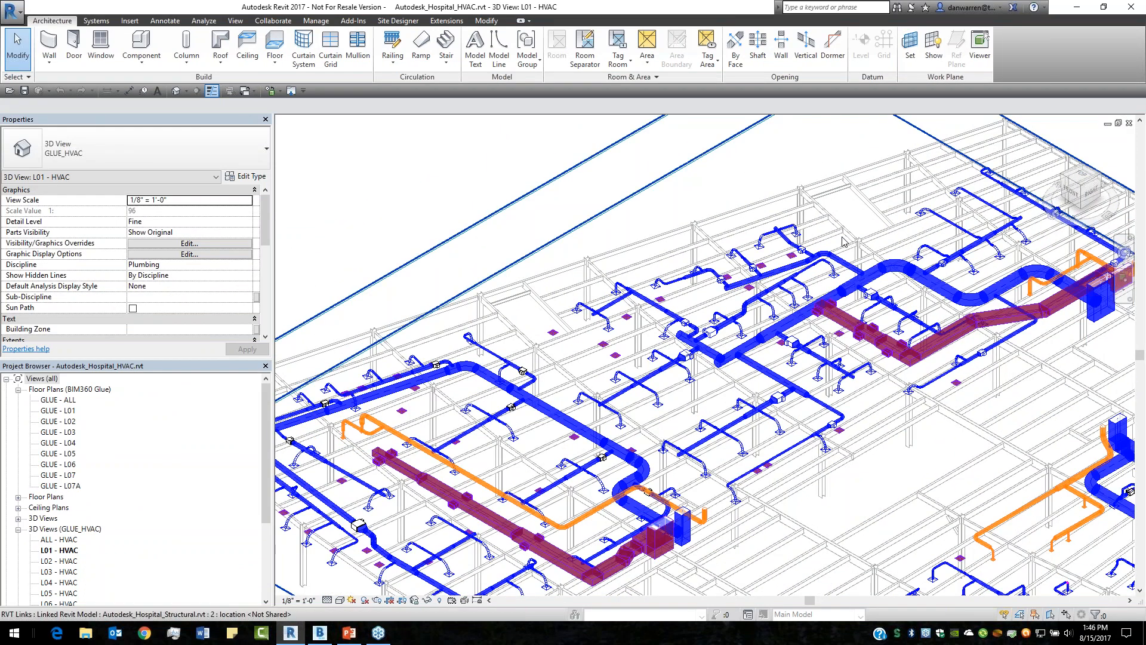
click(354, 21)
click(441, 60)
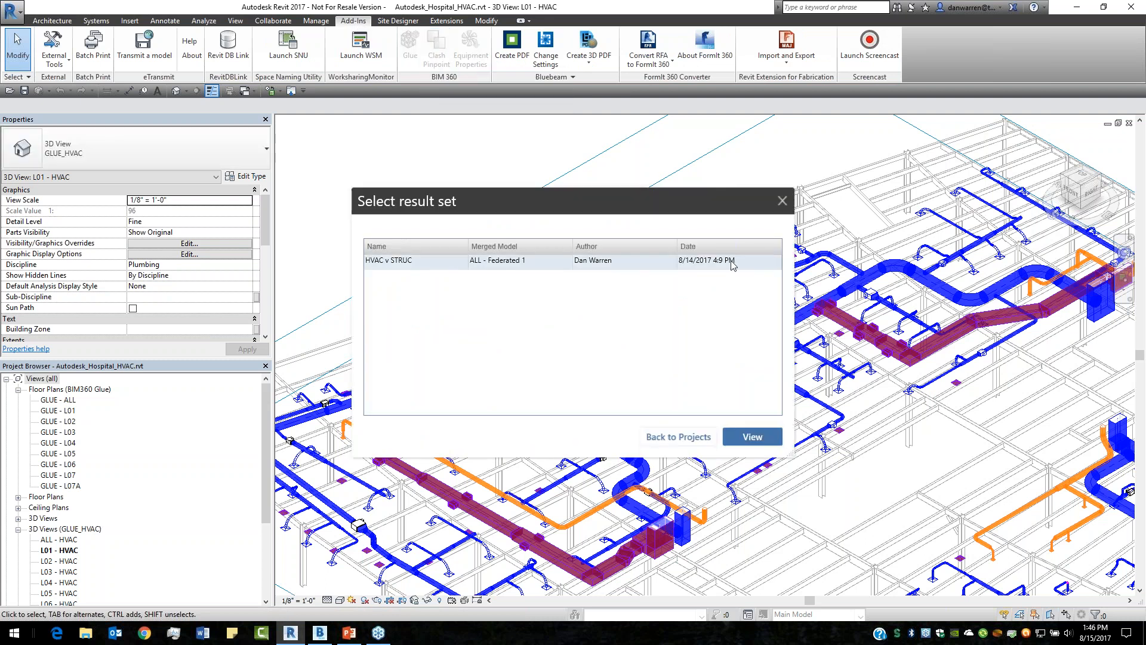
click(699, 439)
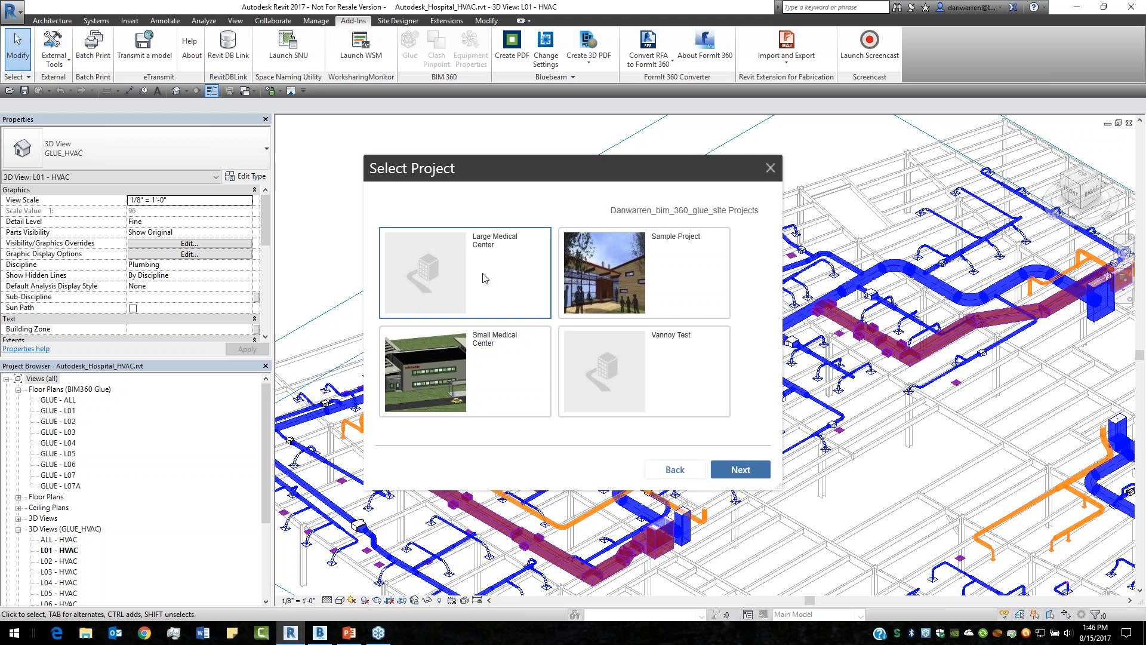
click(753, 471)
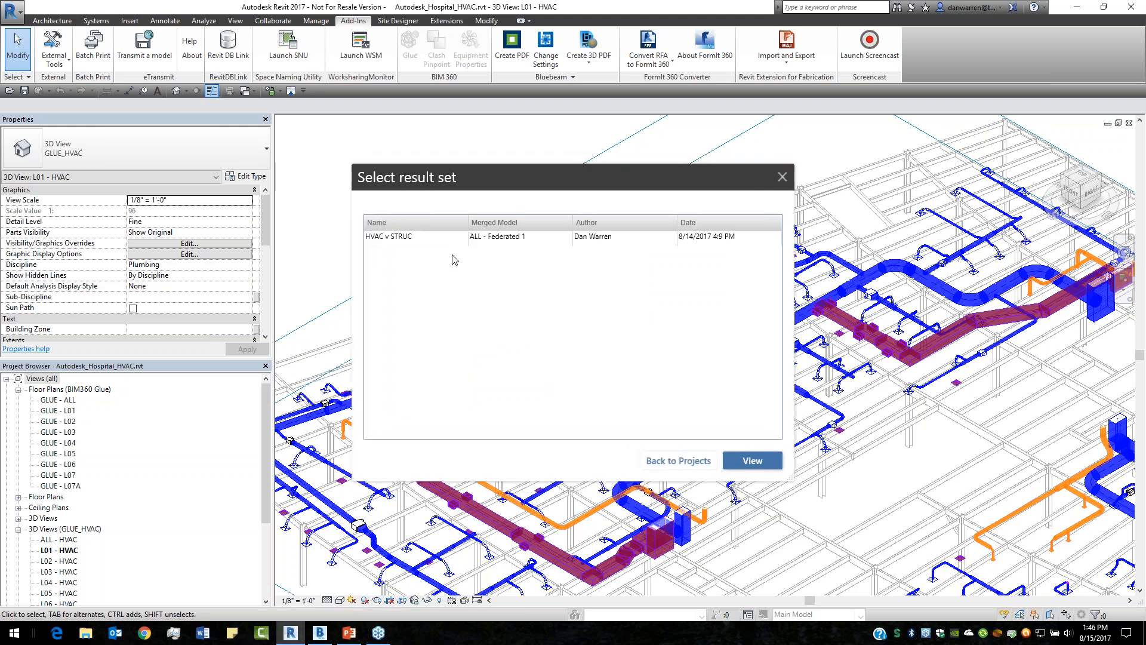
click(386, 239)
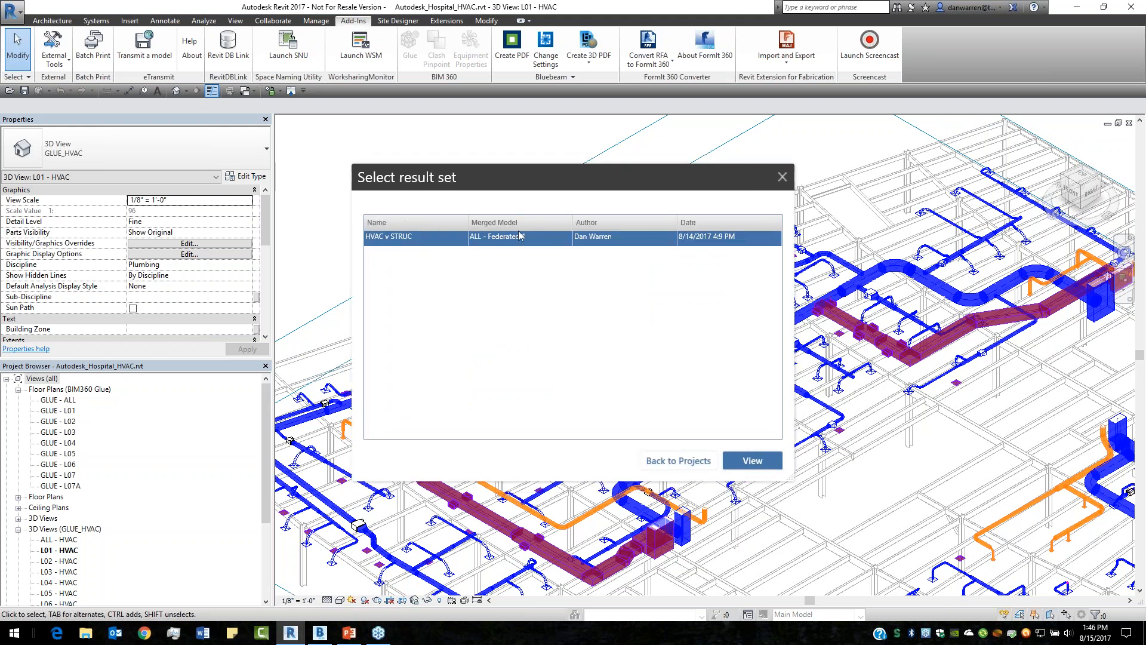
click(765, 464)
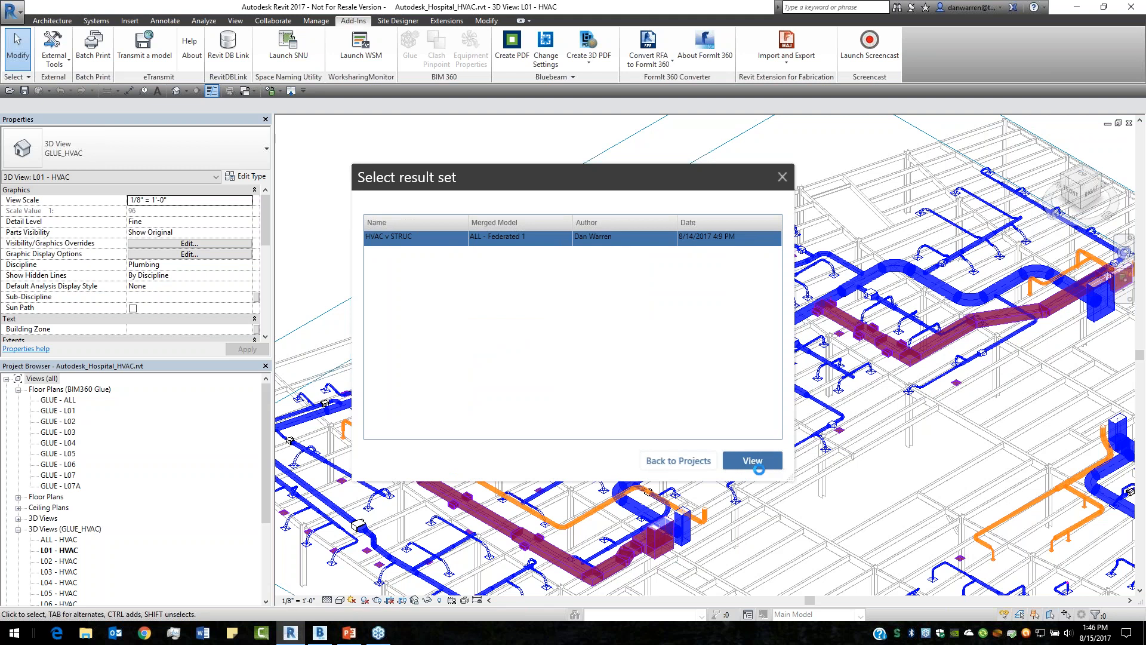
Move the clash selection window clear of the model and view clash 991 in the L01 - HVAC view
drag(658, 201, 363, 130)
drag(487, 210, 482, 185)
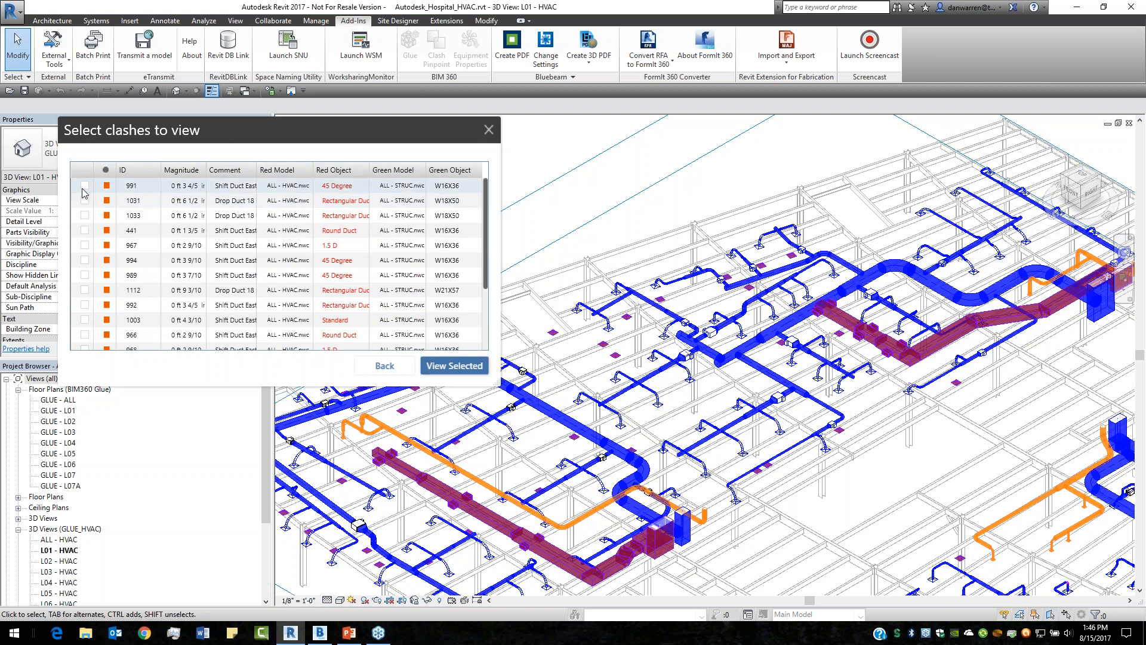
click(470, 367)
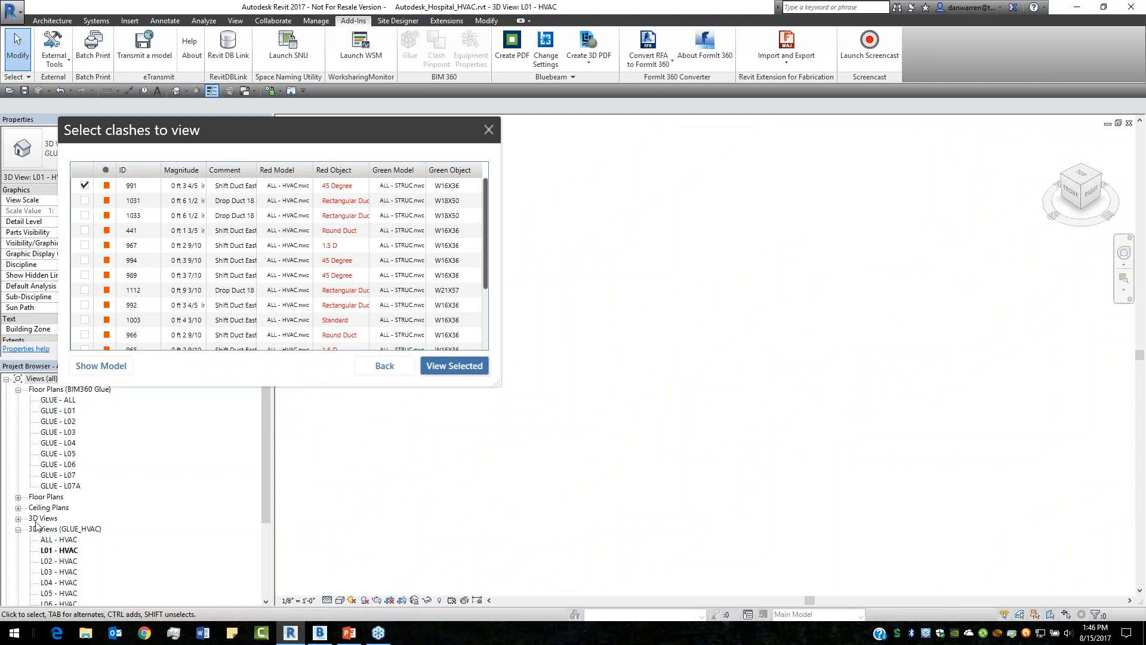
Open the ALL - HVAC 3D view, turn it to an isometric orientation, and view clash 991 there
click(73, 540)
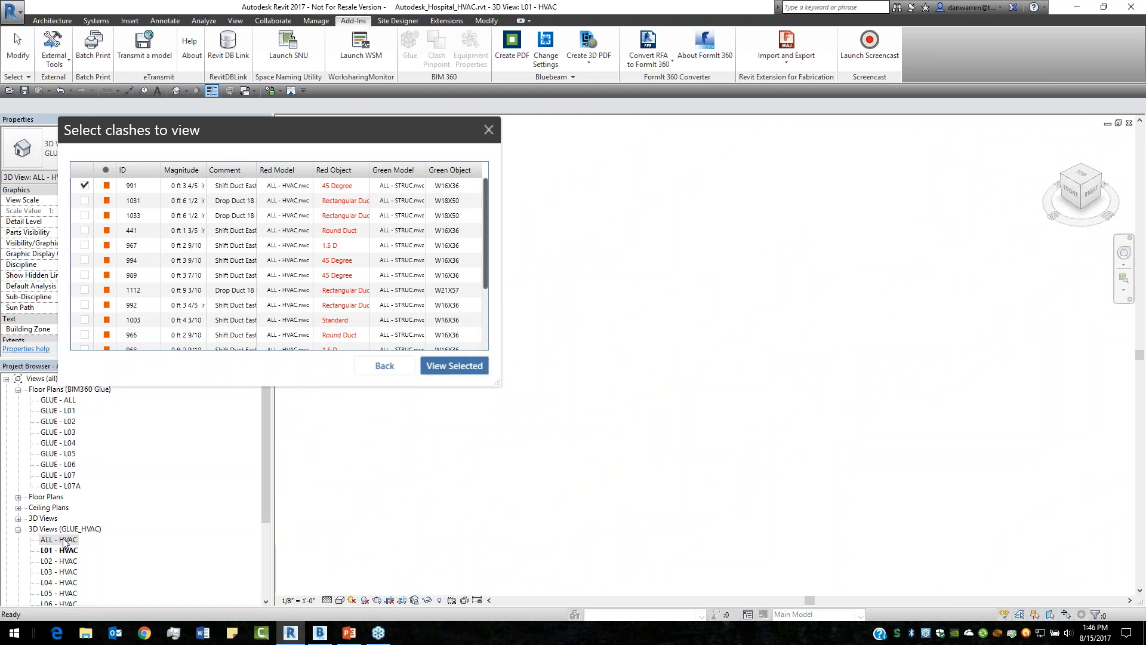
click(65, 541)
double_click(60, 539)
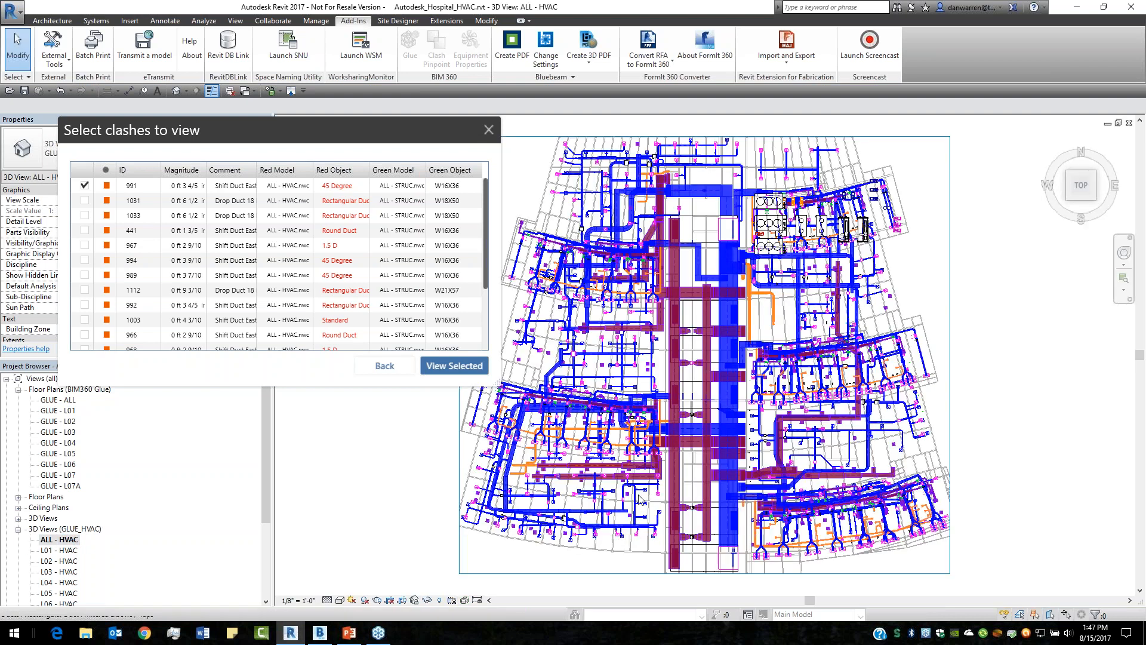
click(1095, 202)
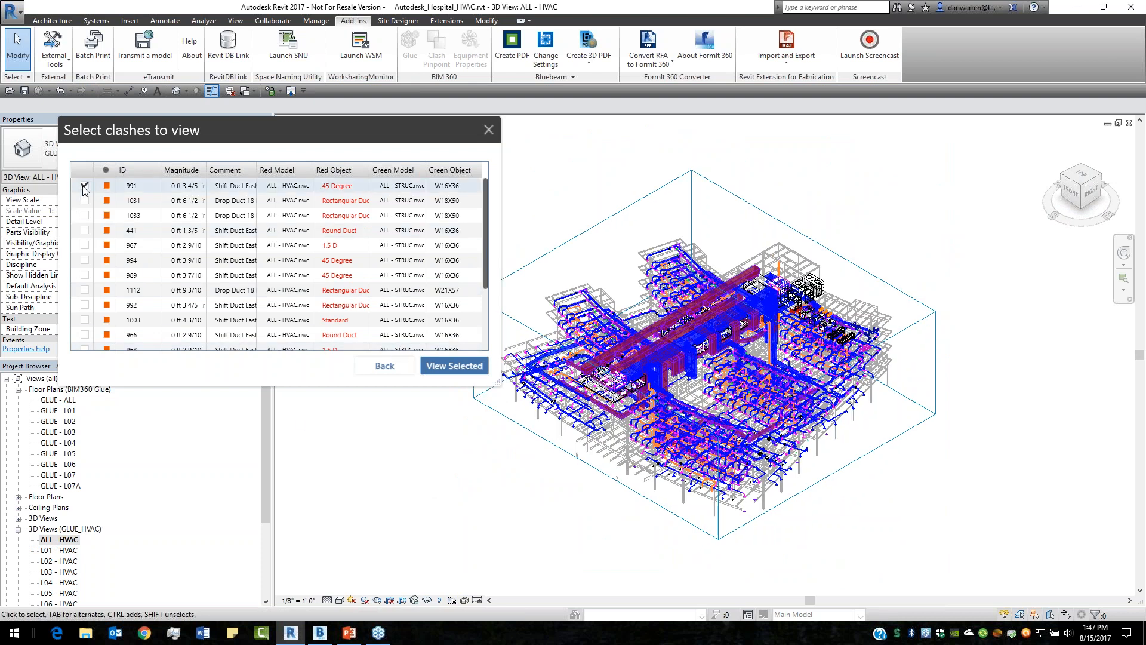
click(459, 371)
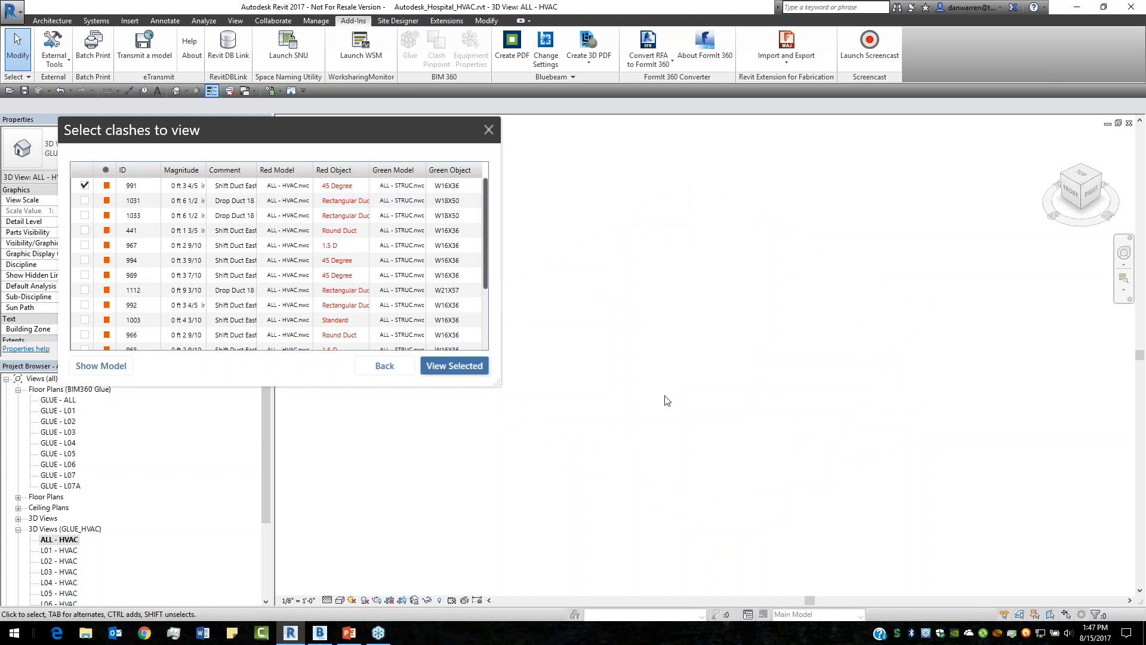
Add clashes 1031, 1033 and 441 to the viewed clashes, display them, and select the isolated rectangular duct
click(85, 201)
click(84, 215)
click(85, 229)
click(454, 366)
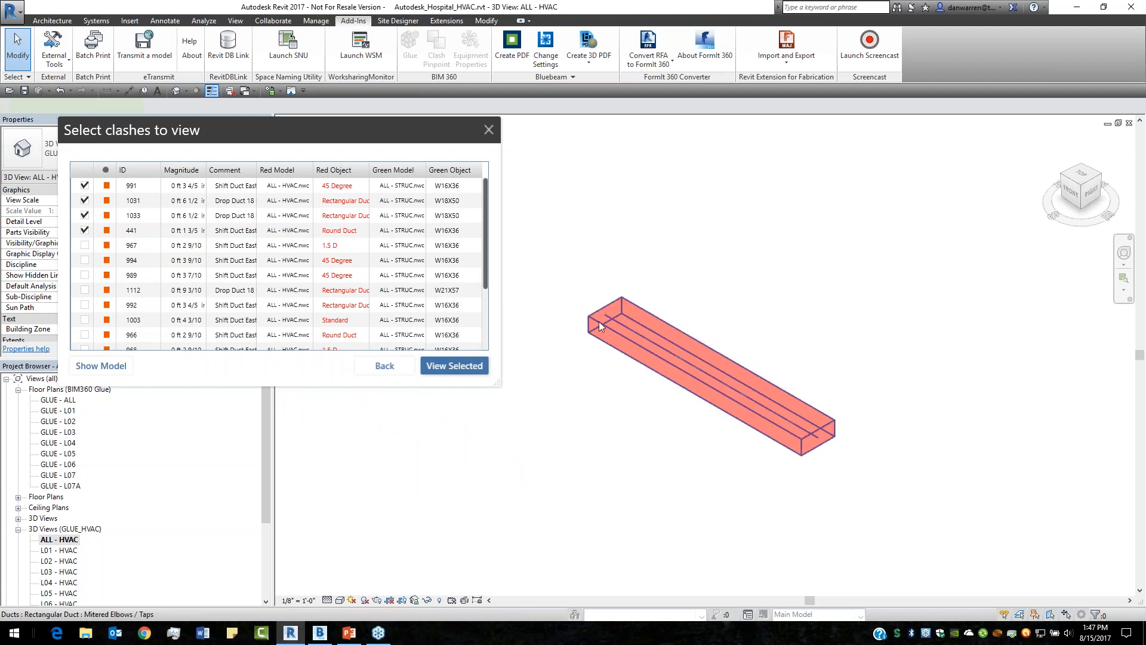
click(600, 322)
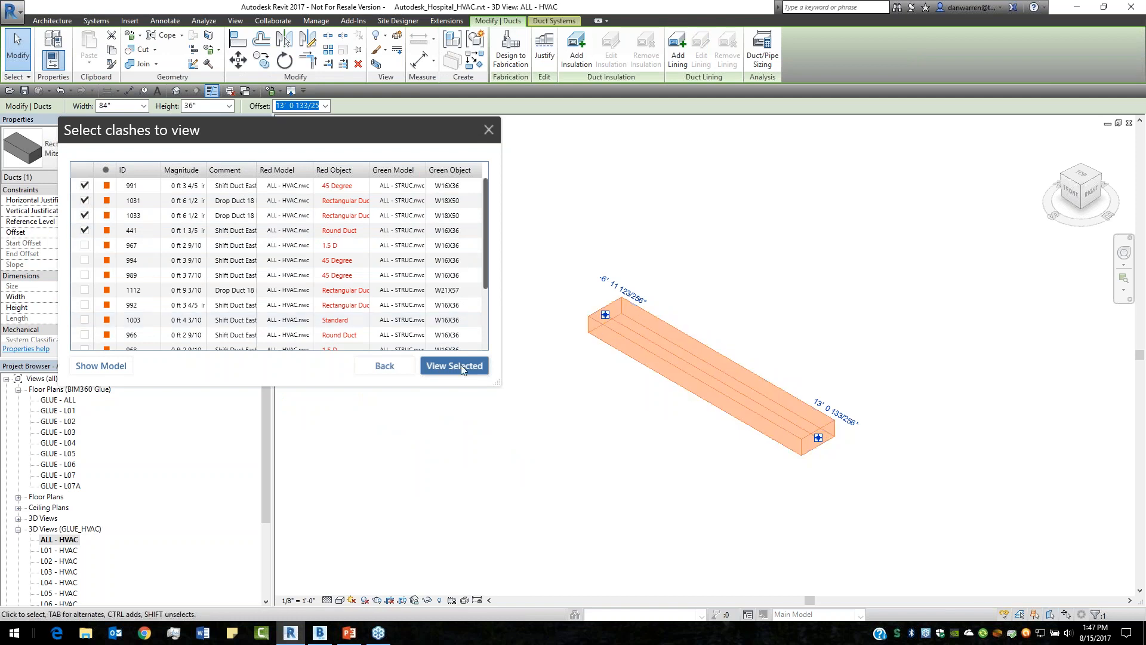
scroll(675, 418, down, 1)
scroll(675, 421, up, 2)
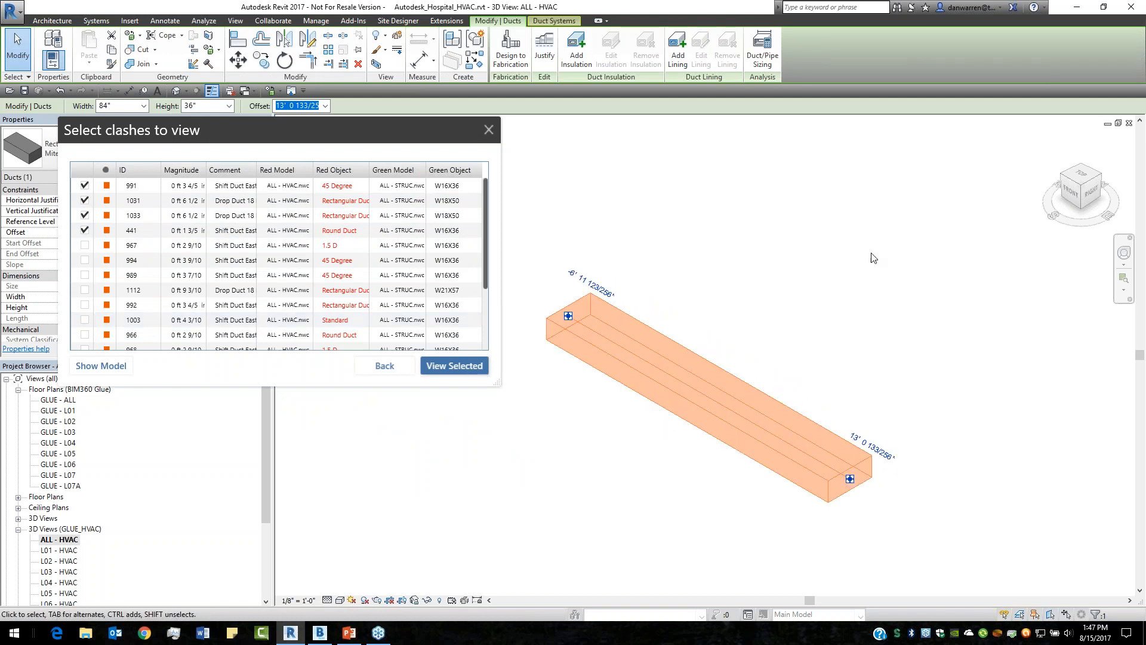
shift+middle_drag(727, 435, 686, 451)
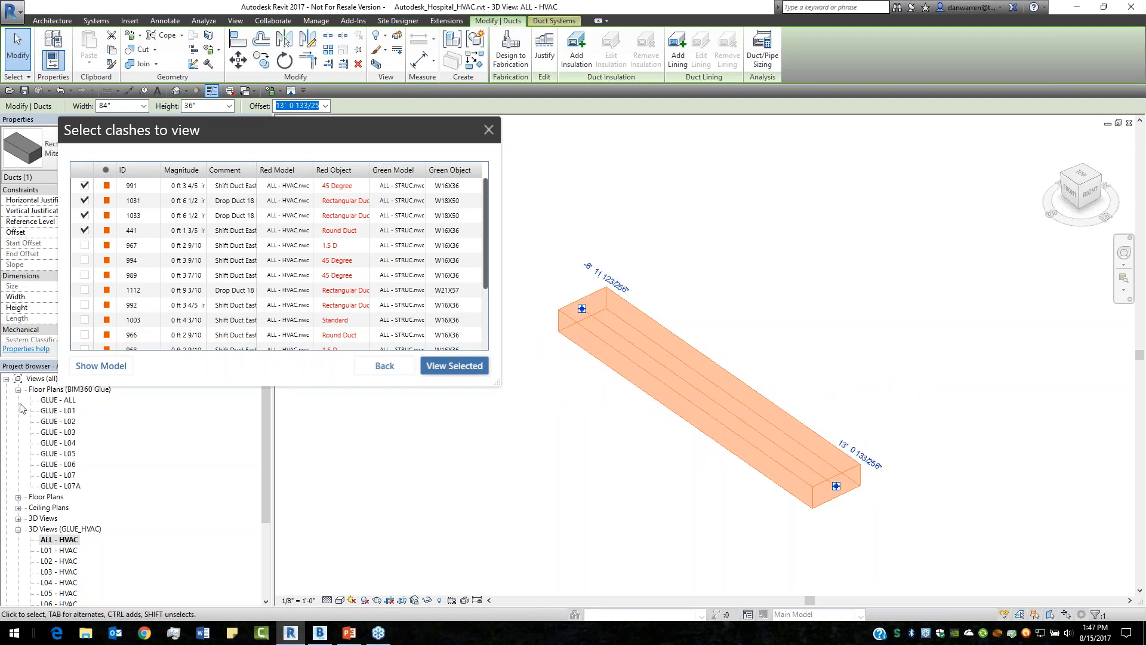
Show the whole model around the selected duct, and isolate the chosen clashes again
click(101, 366)
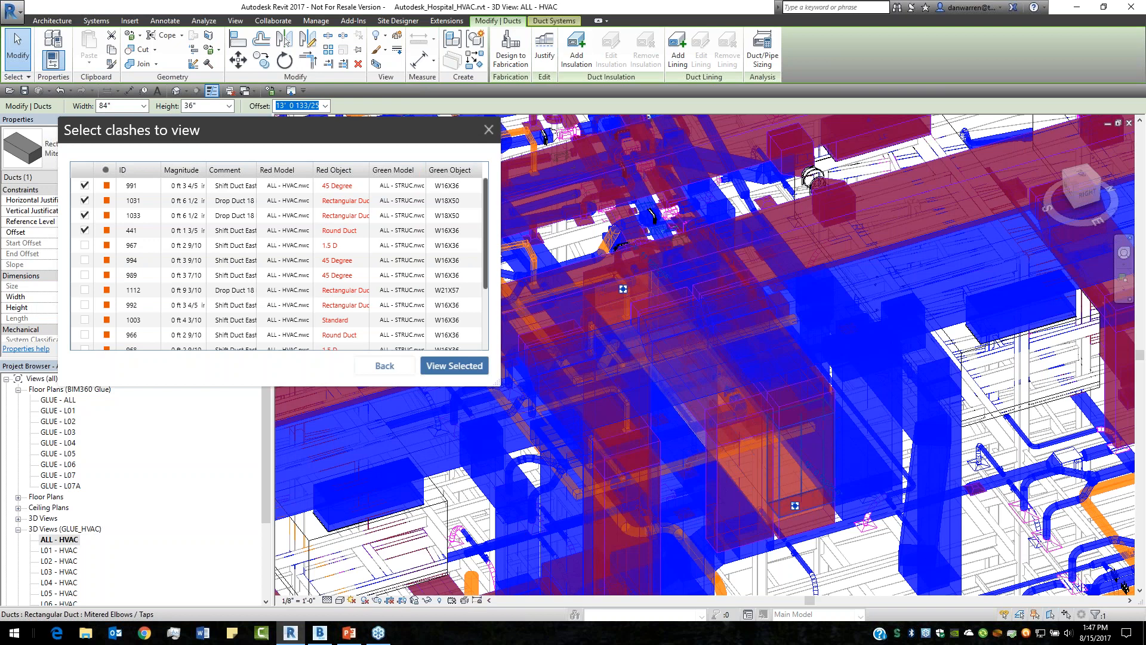
shift+middle_drag(780, 463, 793, 453)
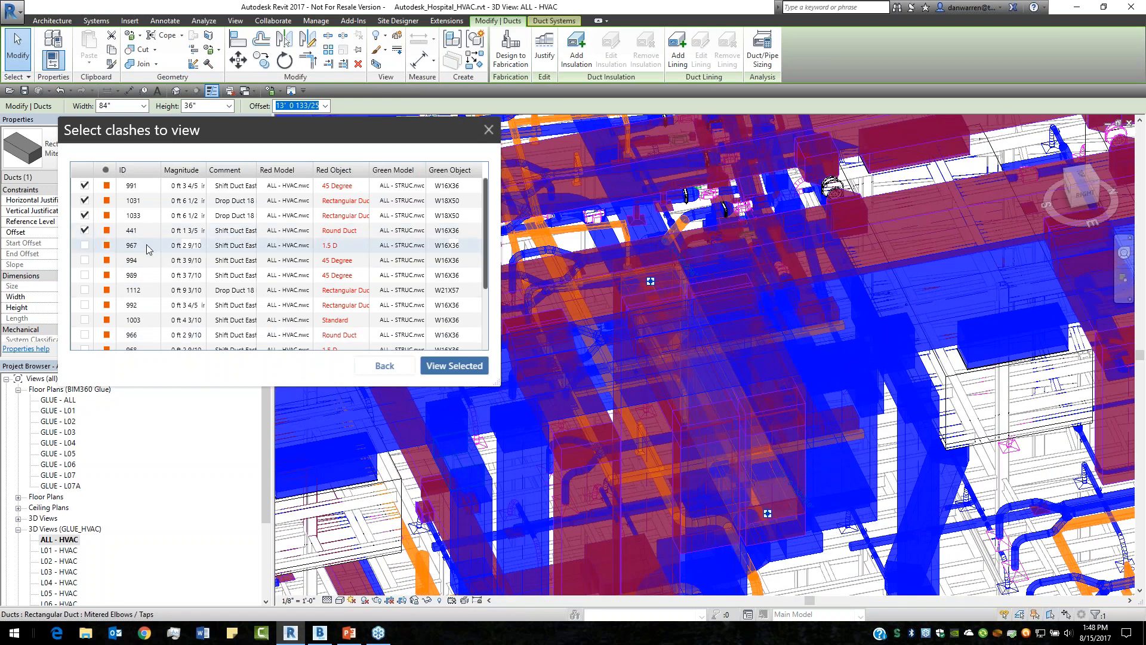
click(469, 366)
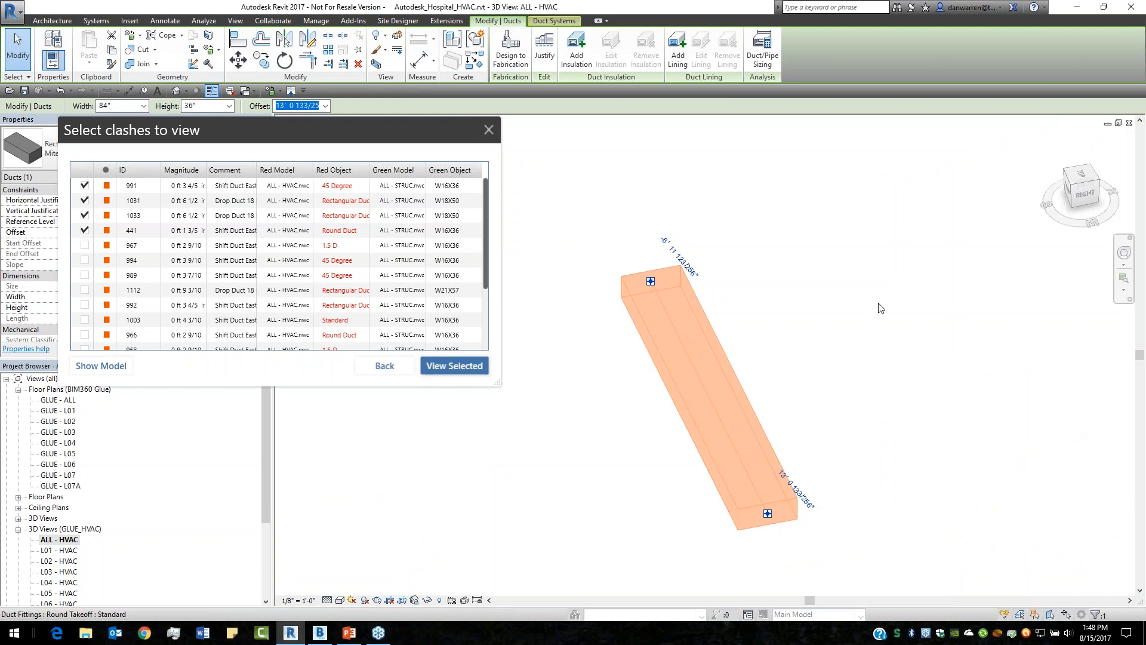
Check the duct's reference level in its properties, and display the chosen clashes in the L05 - HVAC 3D view
right_click(708, 380)
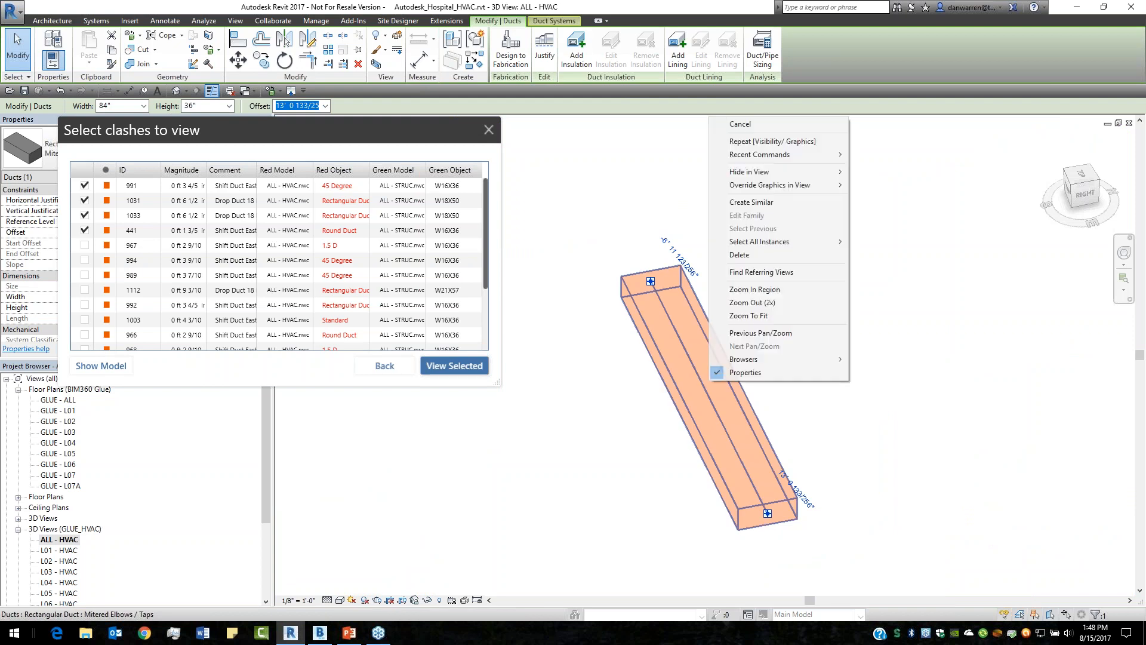
click(339, 130)
drag(302, 129, 369, 242)
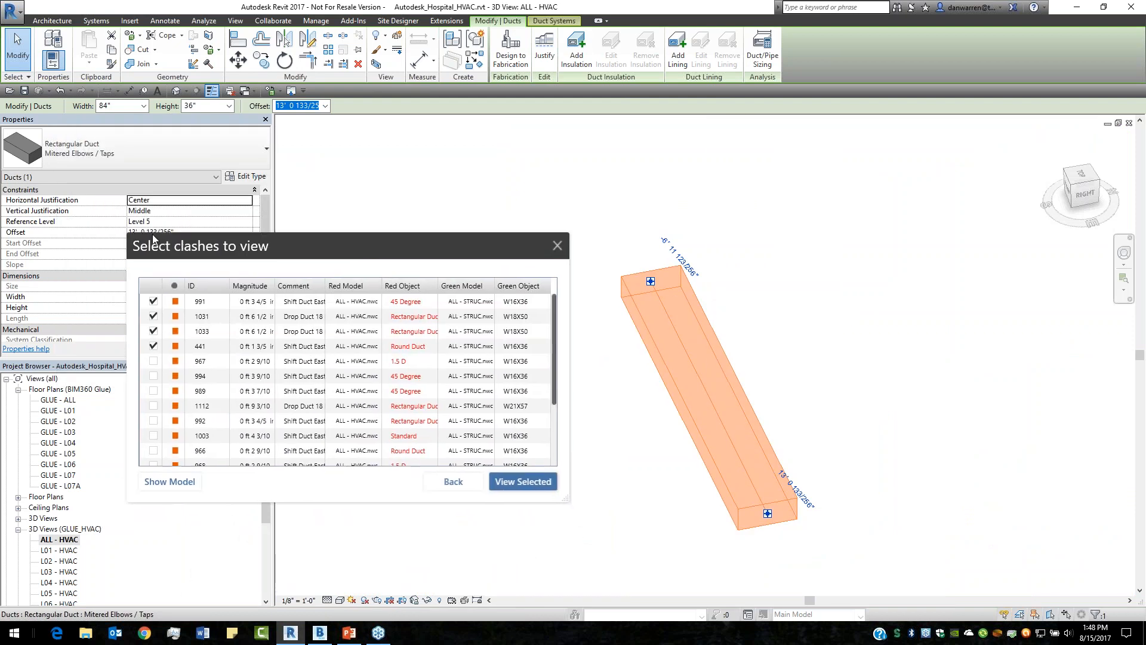
double_click(63, 594)
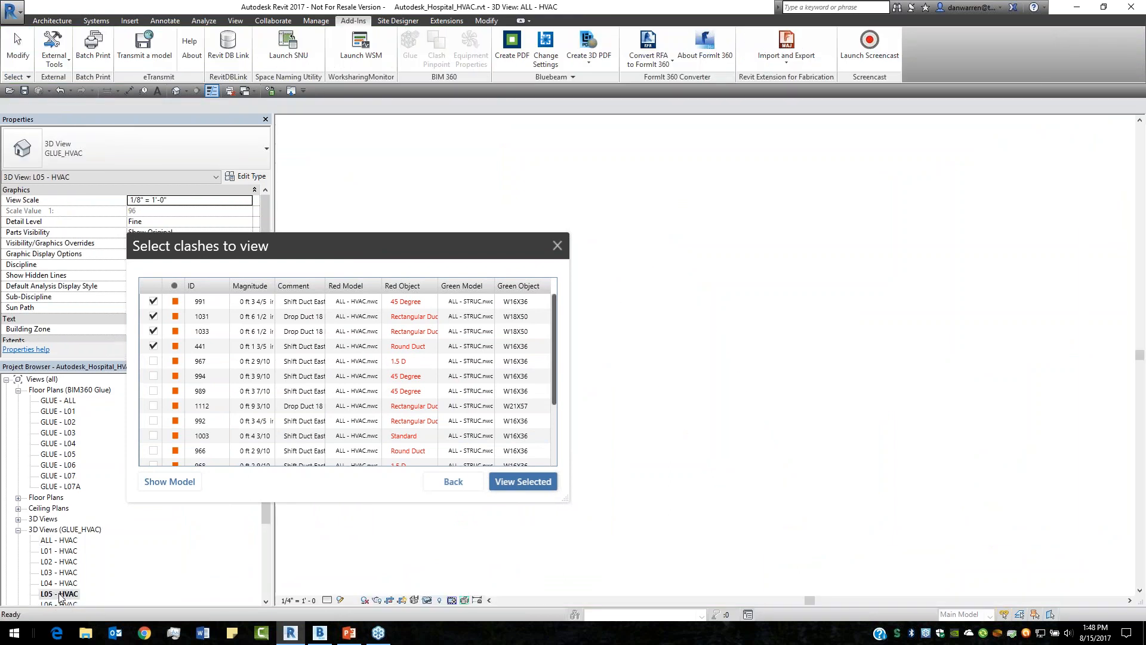
click(531, 482)
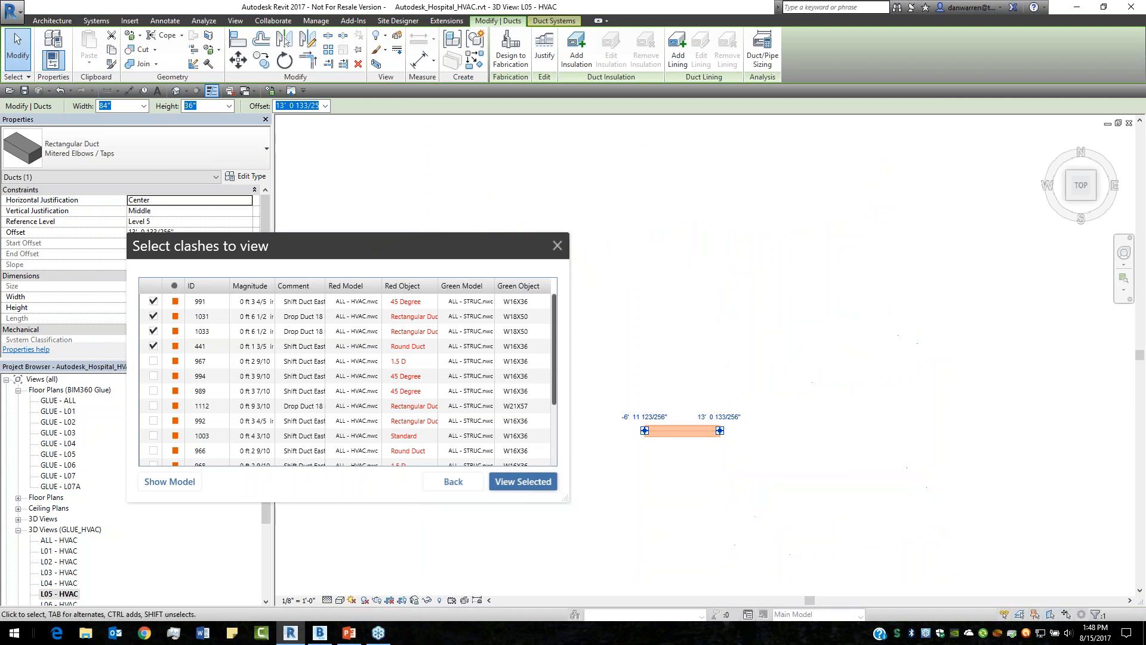
Move the clash window aside, deselect the duct, and show the full Level 5 model around it at an angle
drag(379, 244, 277, 158)
click(687, 464)
shift+middle_drag(709, 451, 597, 454)
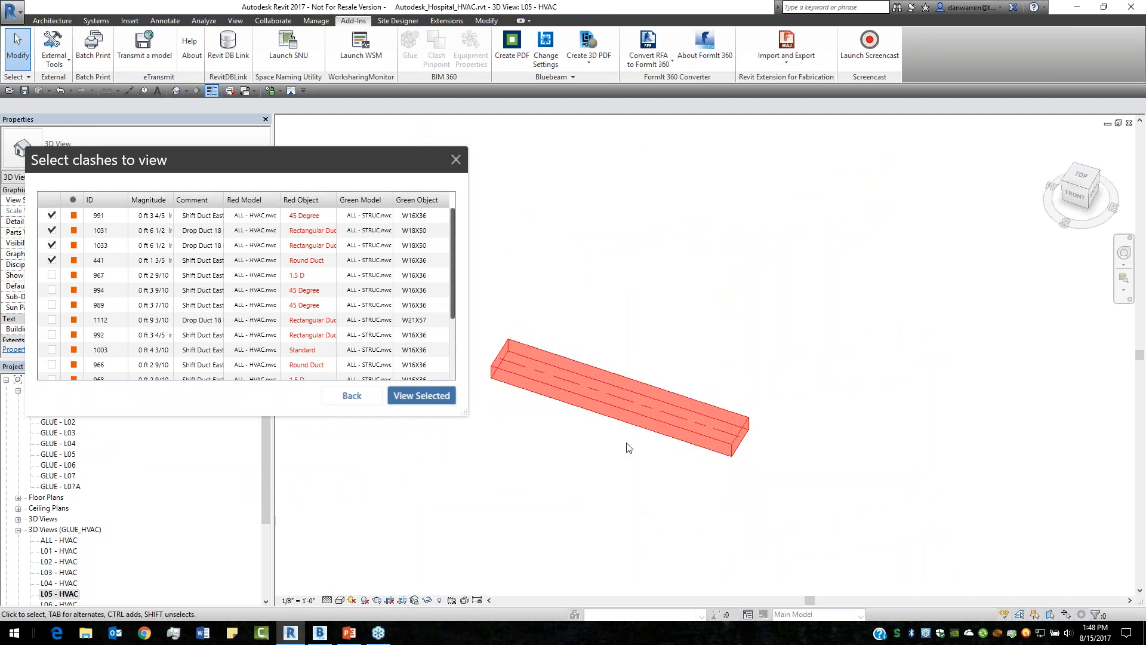
middle_drag(519, 481, 597, 478)
Turn on the structural model categories, from Structural Area Reinforcement through Structural Trusses, in the L05 - HVAC view's visibility overrides
key(v)
key(v)
click(523, 211)
click(474, 239)
scroll(500, 272, down, 9)
click(486, 328)
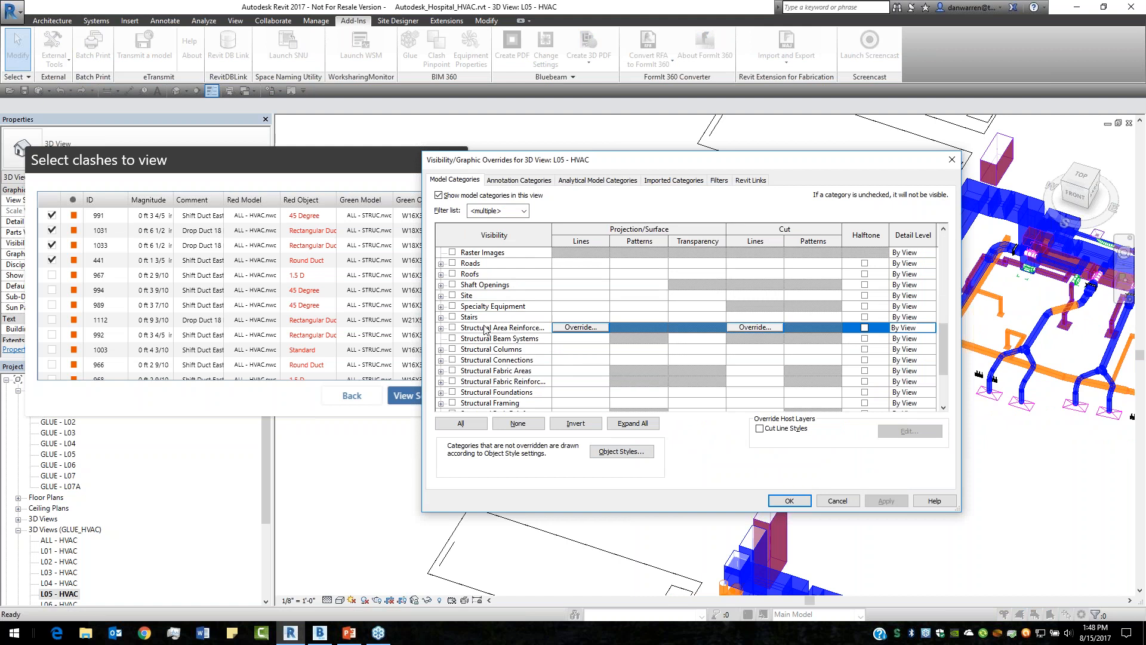
scroll(471, 404, down, 3)
shift+click(478, 372)
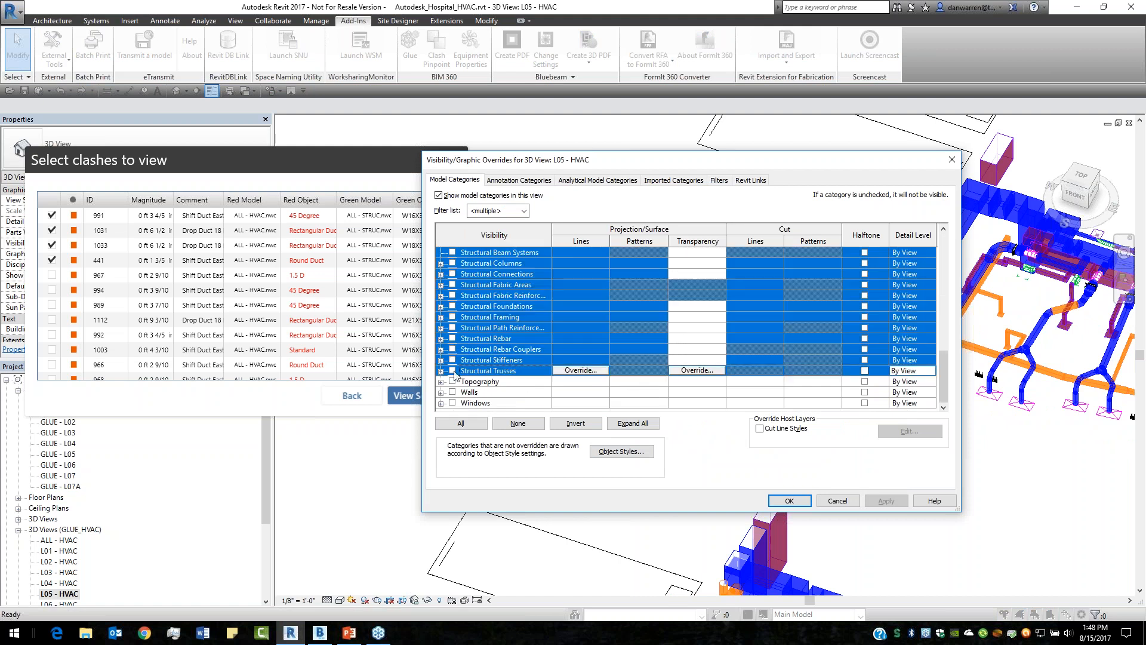
click(452, 371)
click(887, 500)
click(833, 499)
Recheck the duct's clash comment in BIM 360 Glue, return to Revit, and select the clashing rectangular duct among the beams
scroll(733, 370, up, 3)
scroll(739, 393, down, 2)
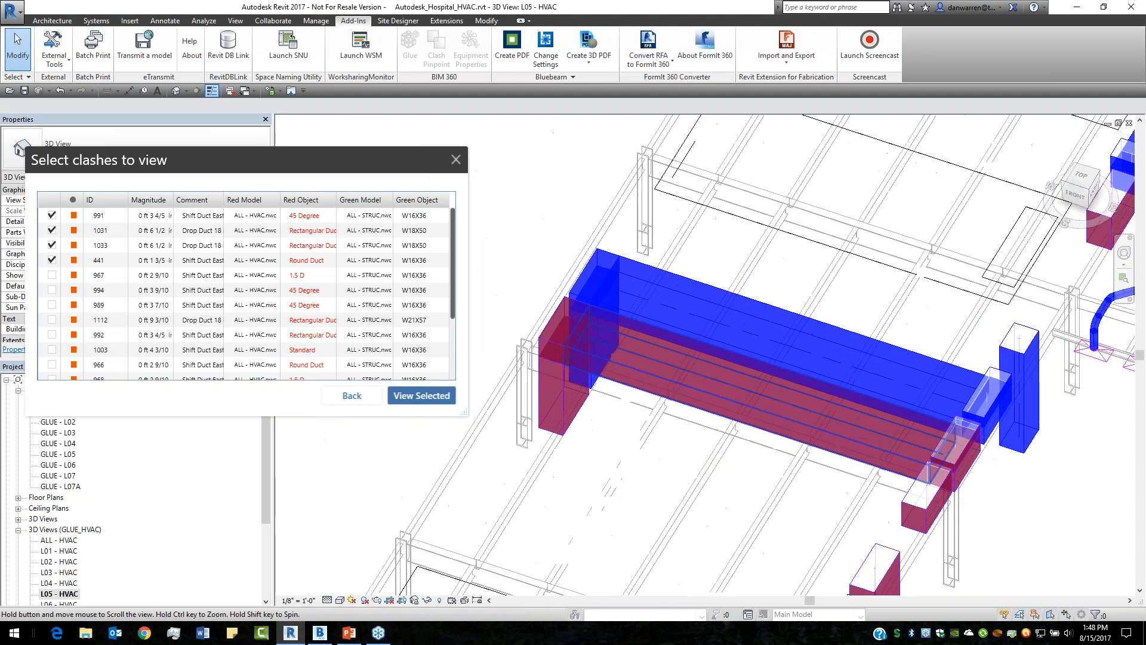
click(843, 357)
middle_drag(1118, 513, 1071, 498)
click(1034, 519)
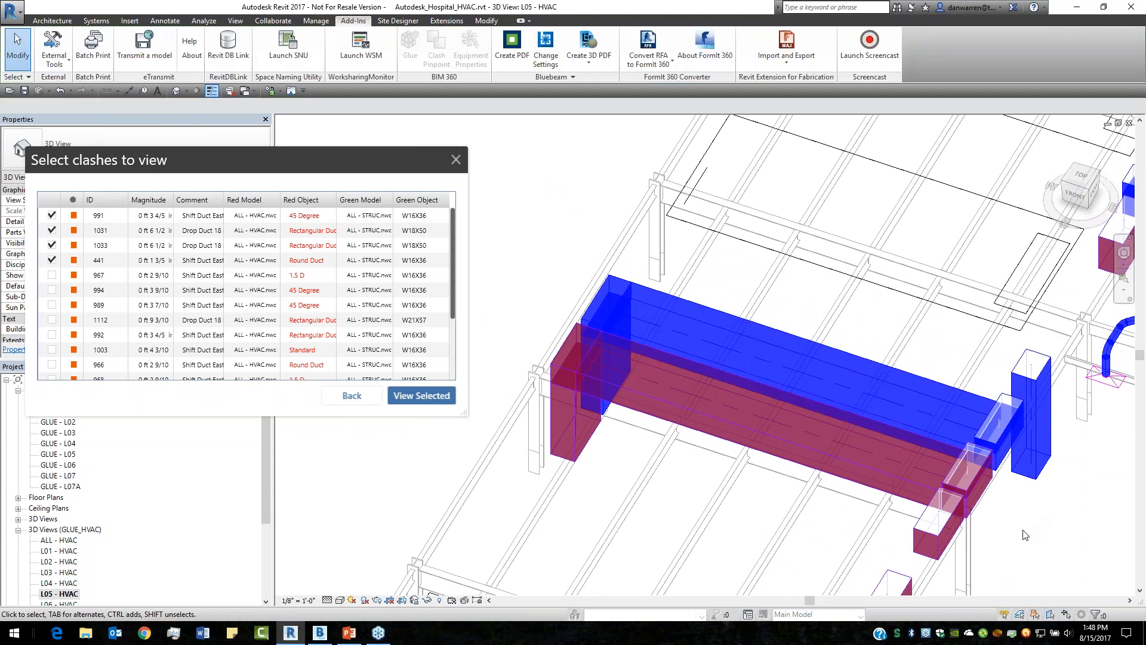
click(317, 634)
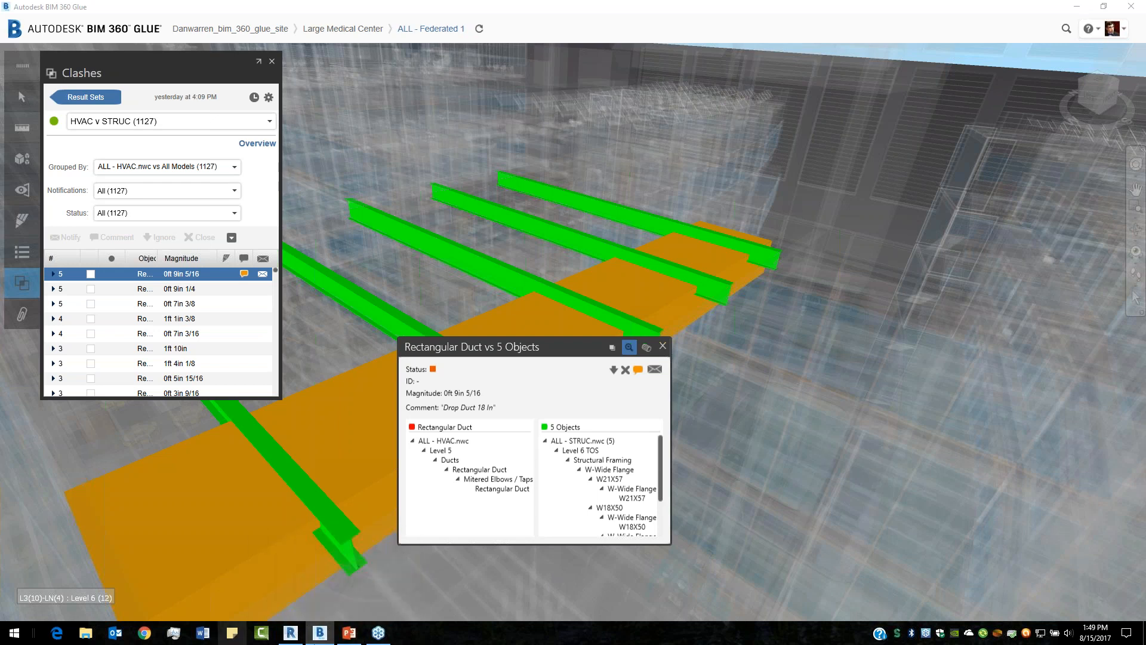
click(291, 633)
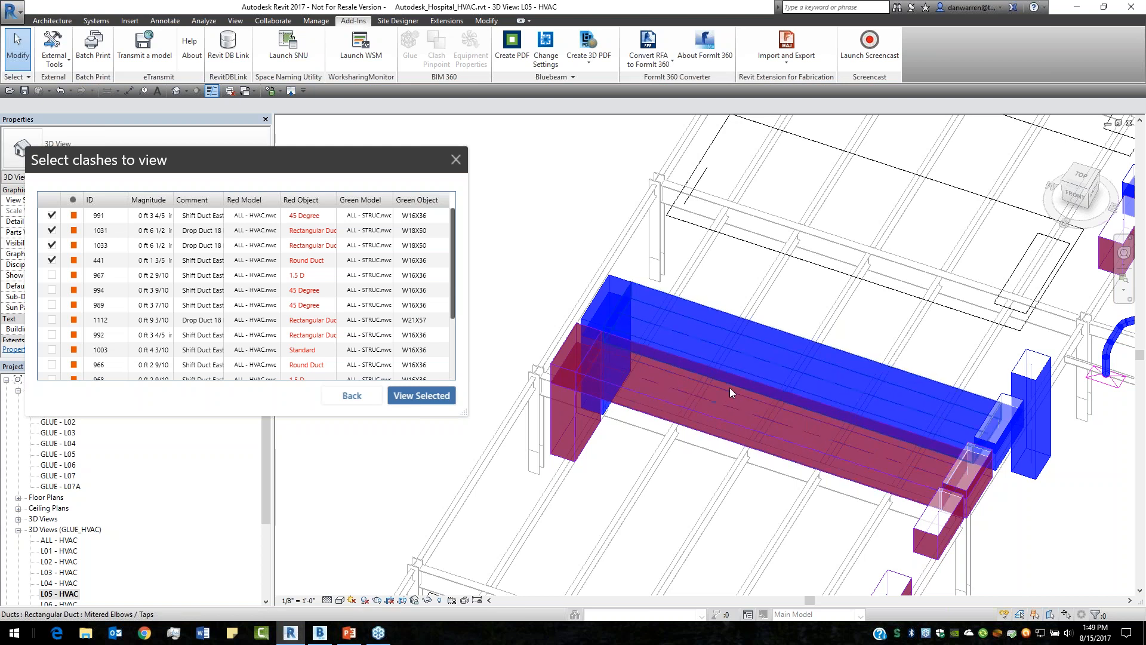
click(739, 399)
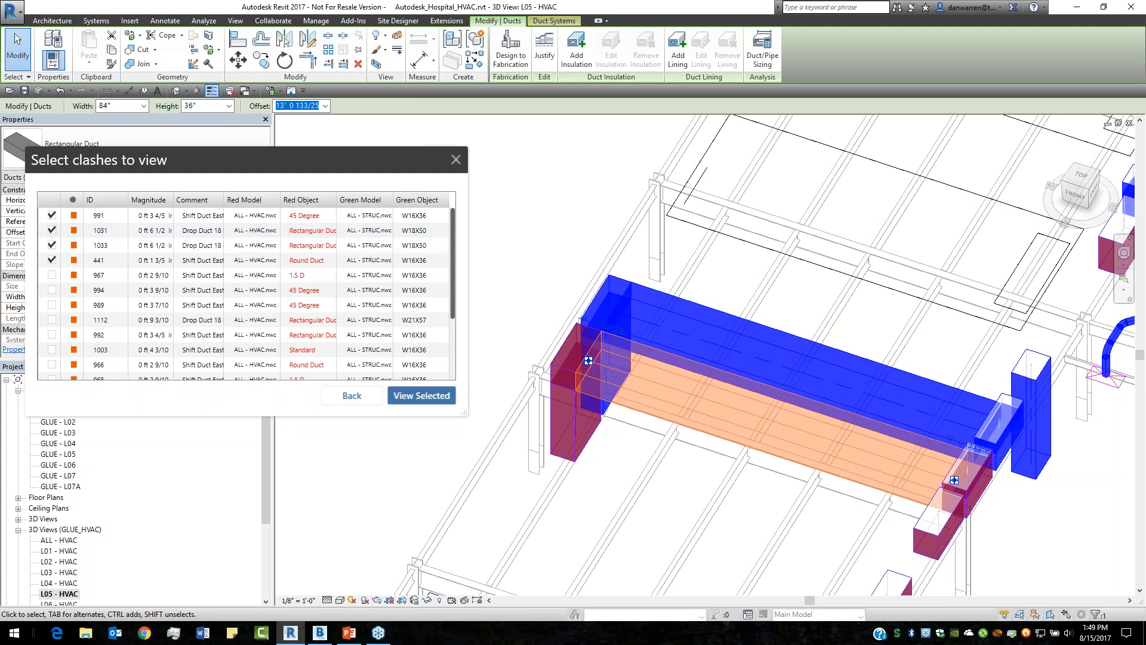
Deselect the rectangular duct and close the list of clashes to view
click(1055, 534)
click(718, 388)
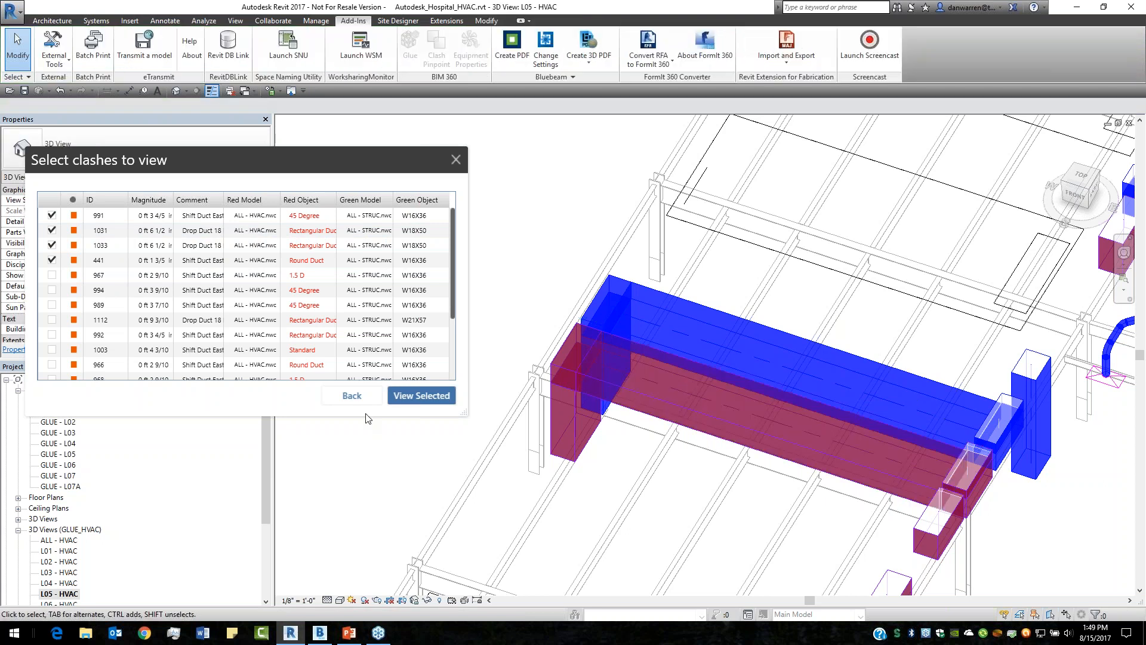
click(457, 159)
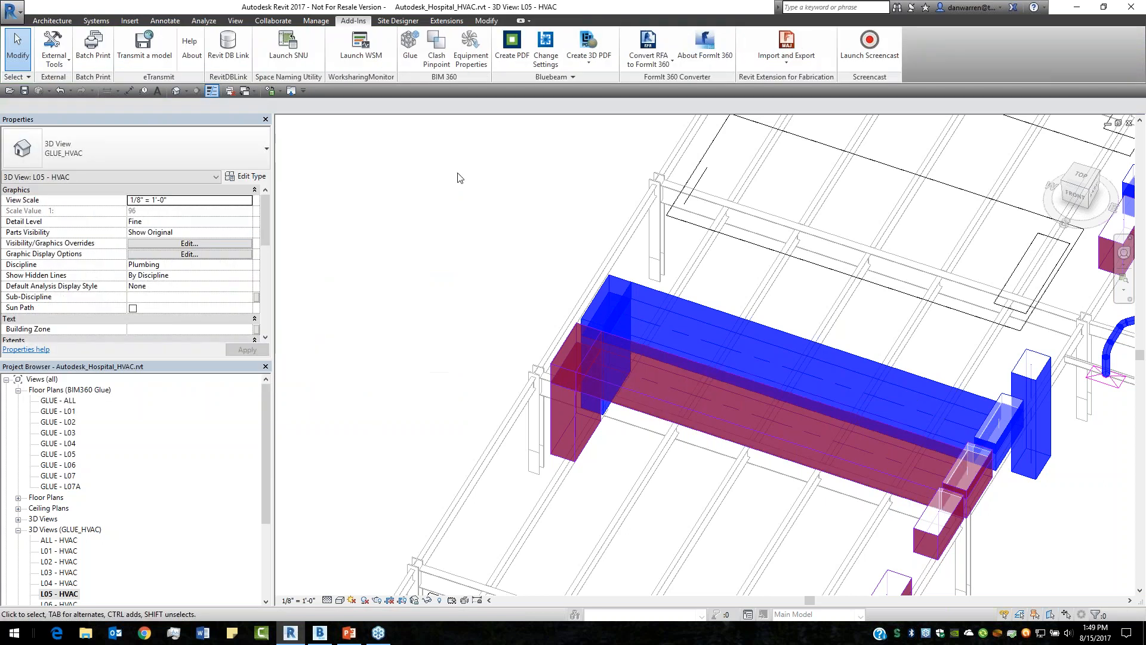
Open Glue's view selection, examine the additional options for rooms, linked files, construction parts and coordinates, and dismiss it without gluing
click(410, 43)
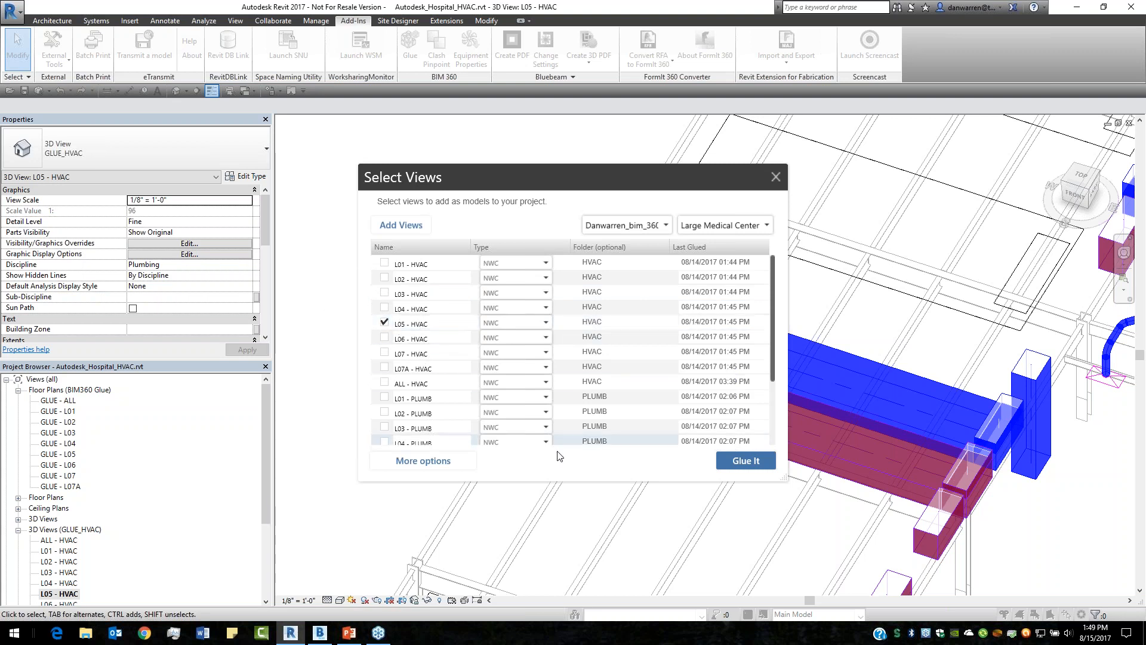
click(416, 462)
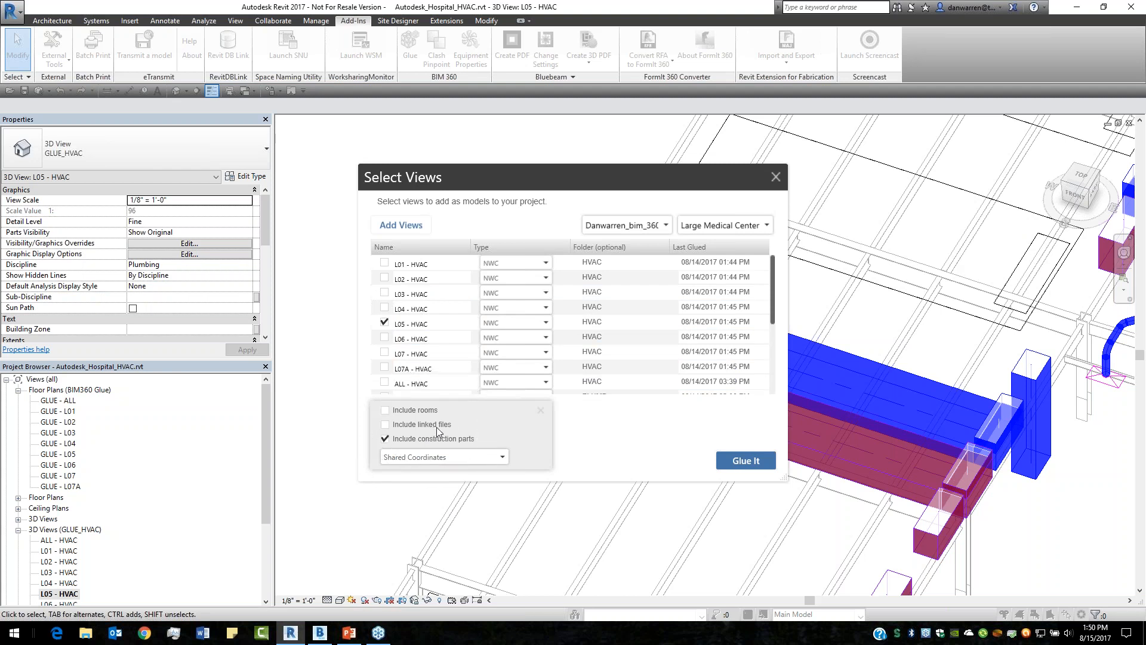
key(Escape)
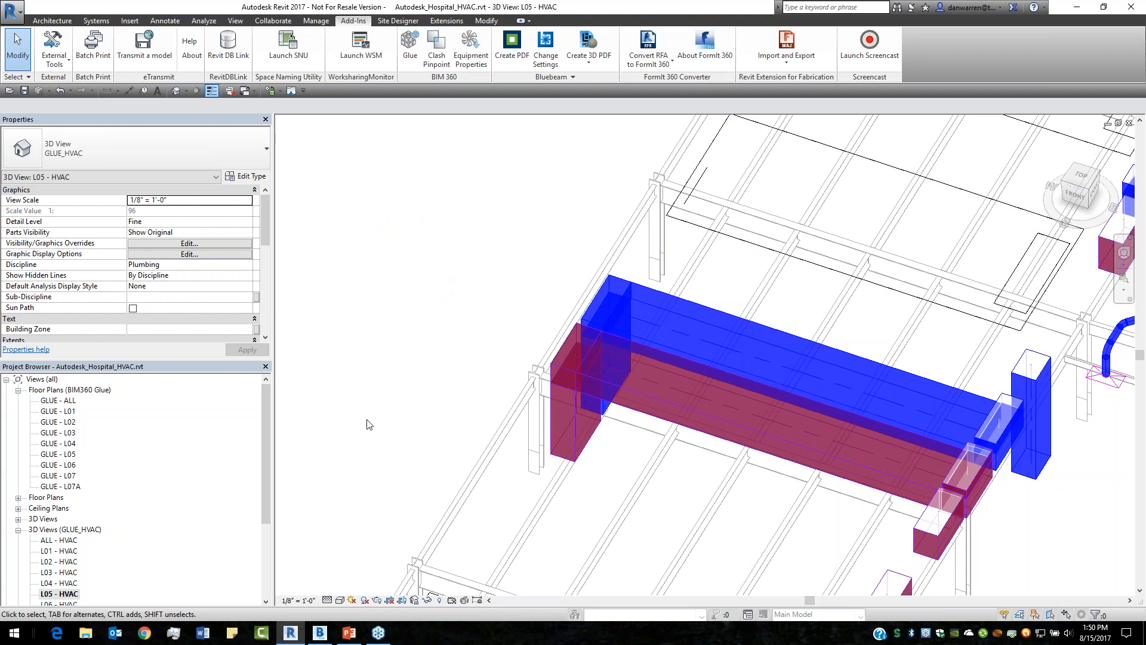
Switch to the PowerPoint presentation and show the Admin: Helpful Tips slide
click(346, 632)
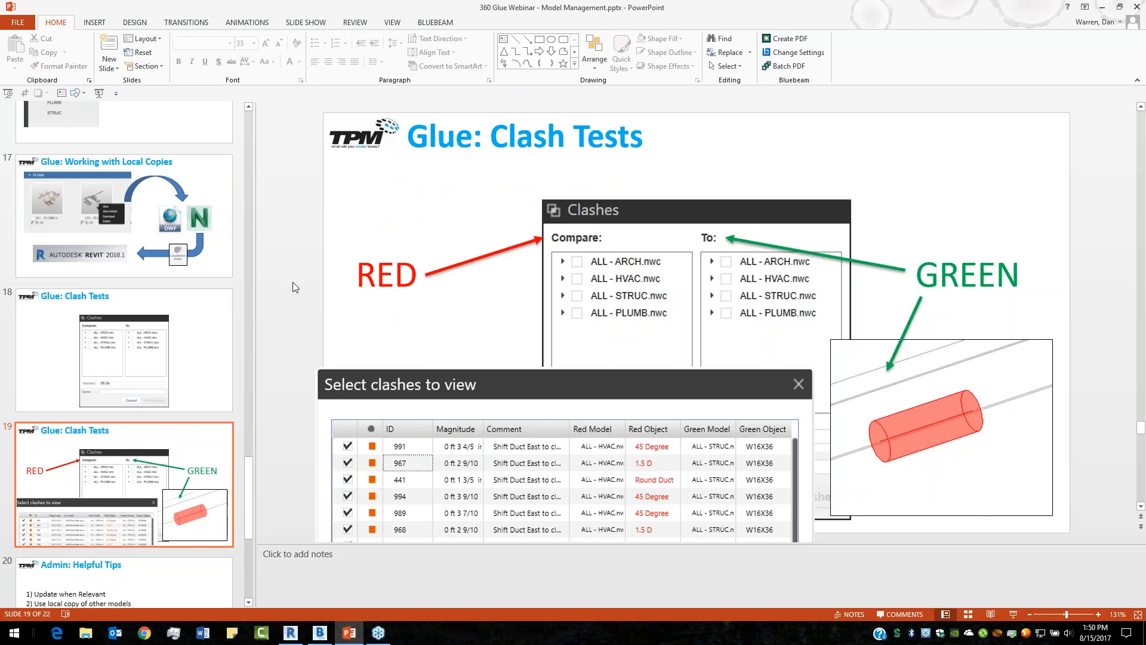
scroll(293, 283, down, 1)
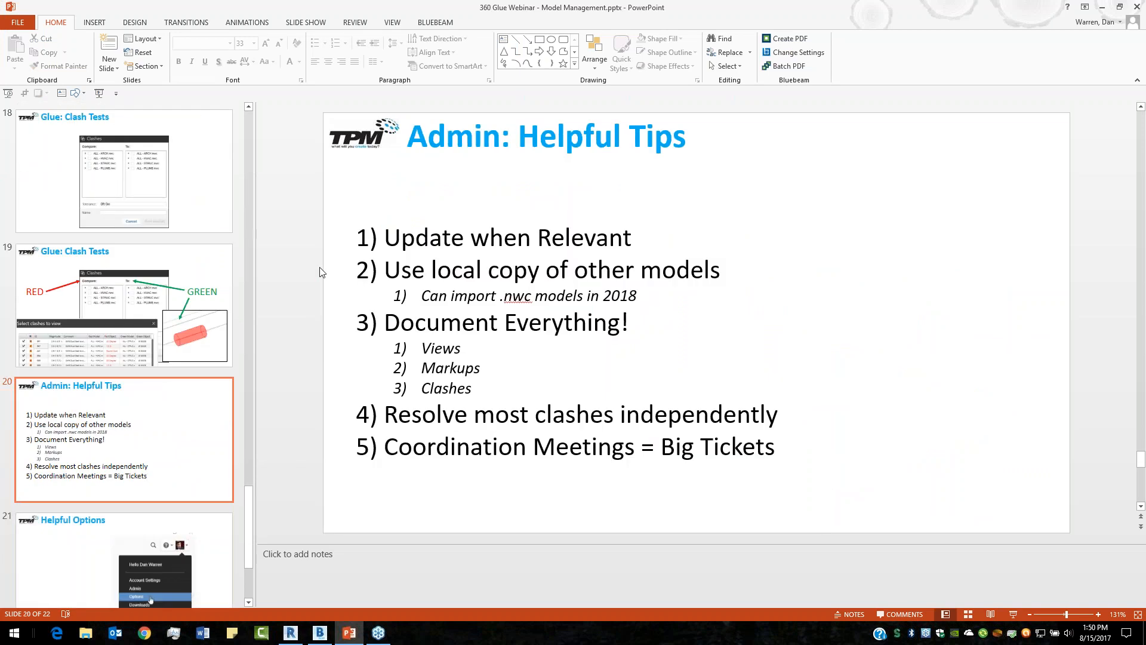
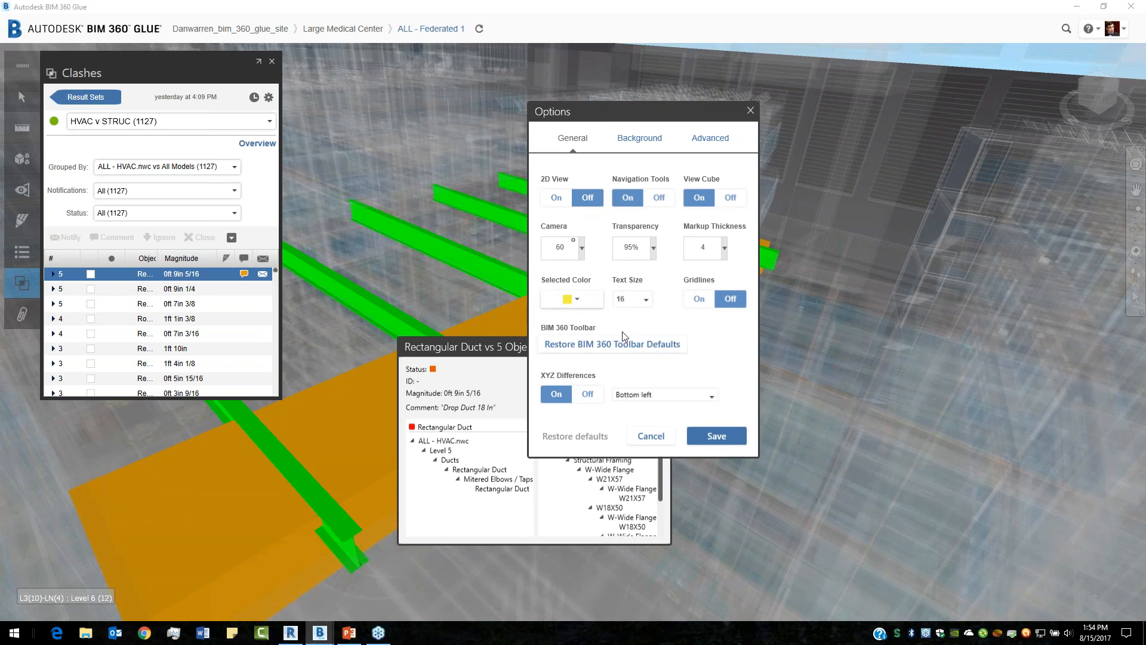
Review BIM 360 Glue's General, Background and Advanced options, including the frame rate setting, and cancel without saving
click(639, 349)
click(639, 347)
click(647, 139)
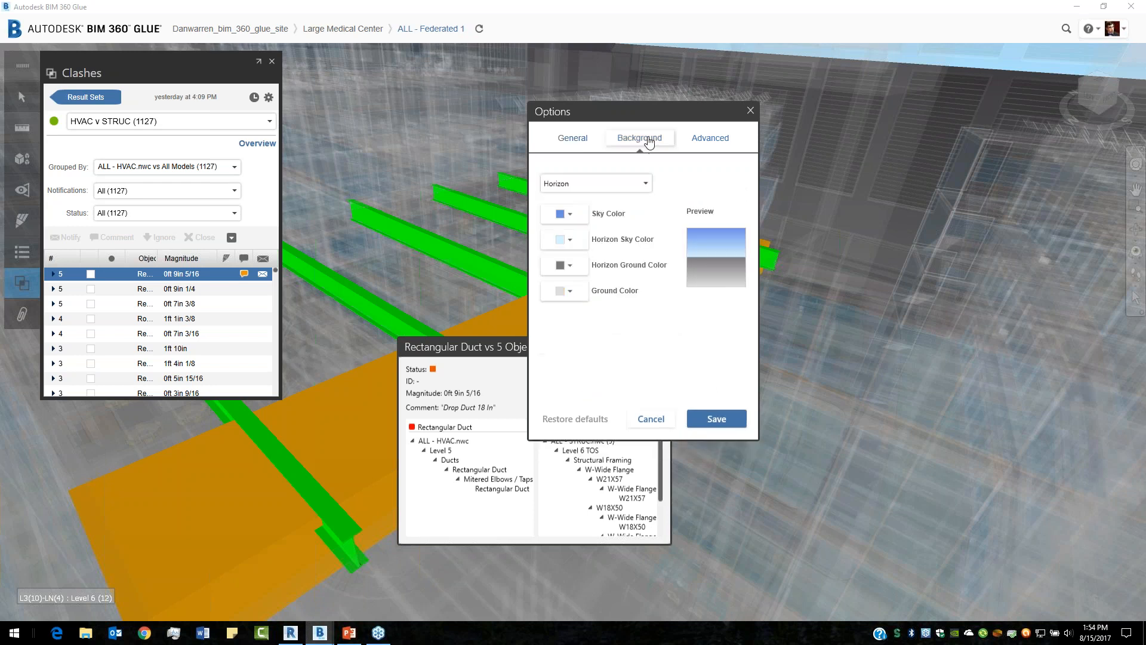
click(709, 139)
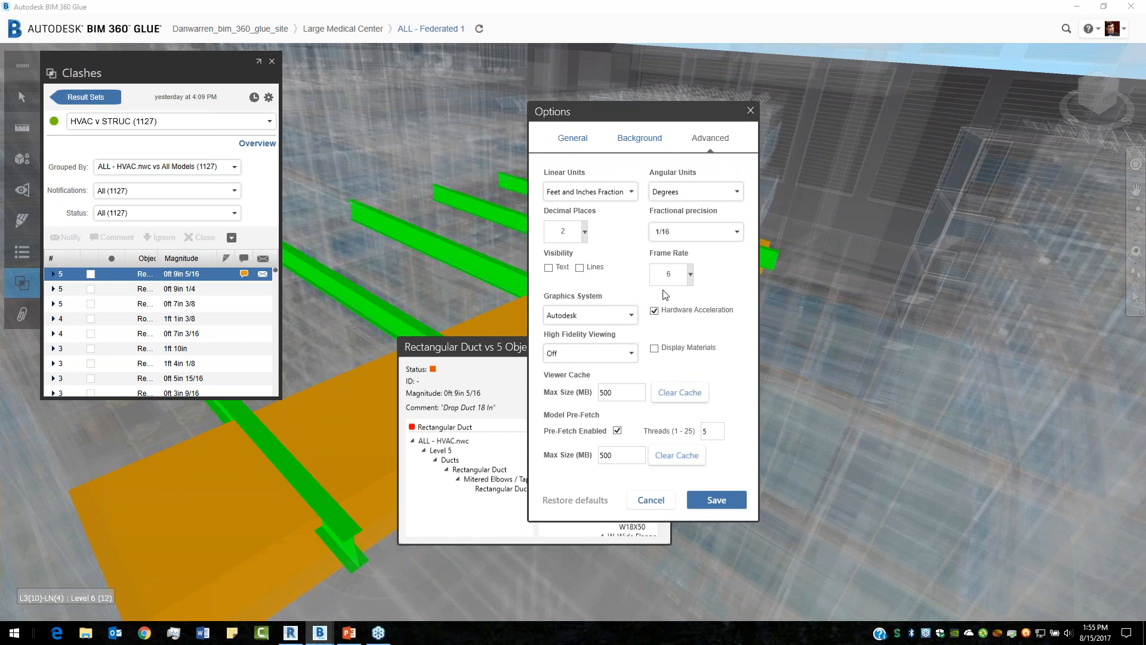
click(690, 276)
click(650, 285)
click(652, 500)
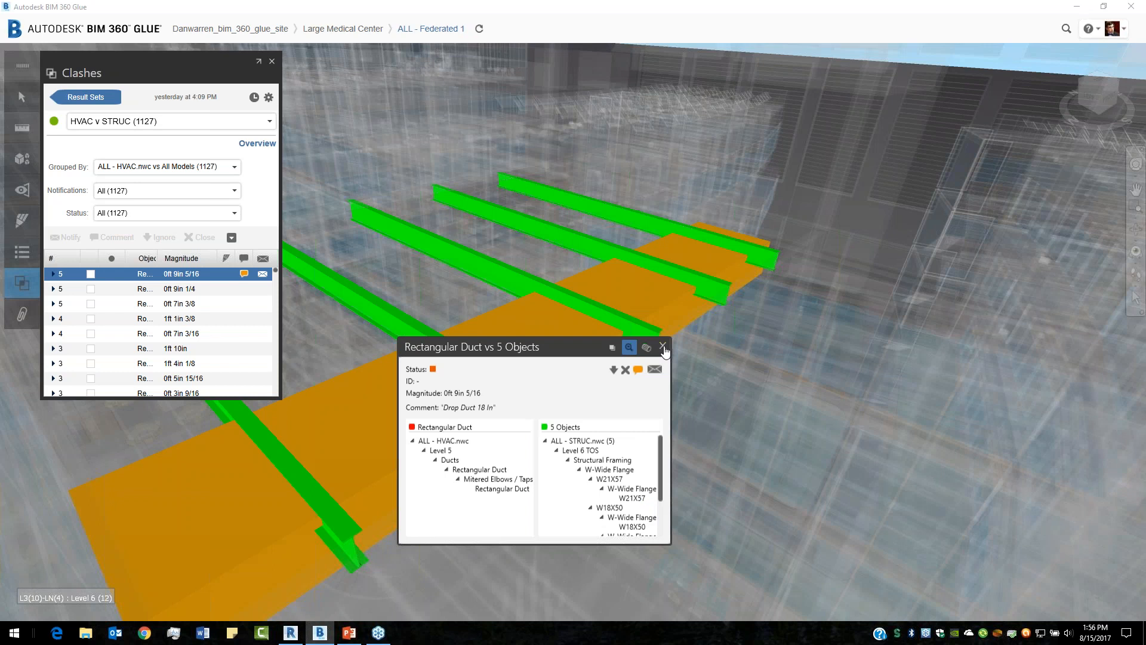
Close the Rectangular Duct vs 5 Objects clash details to return to the regular model display
click(662, 347)
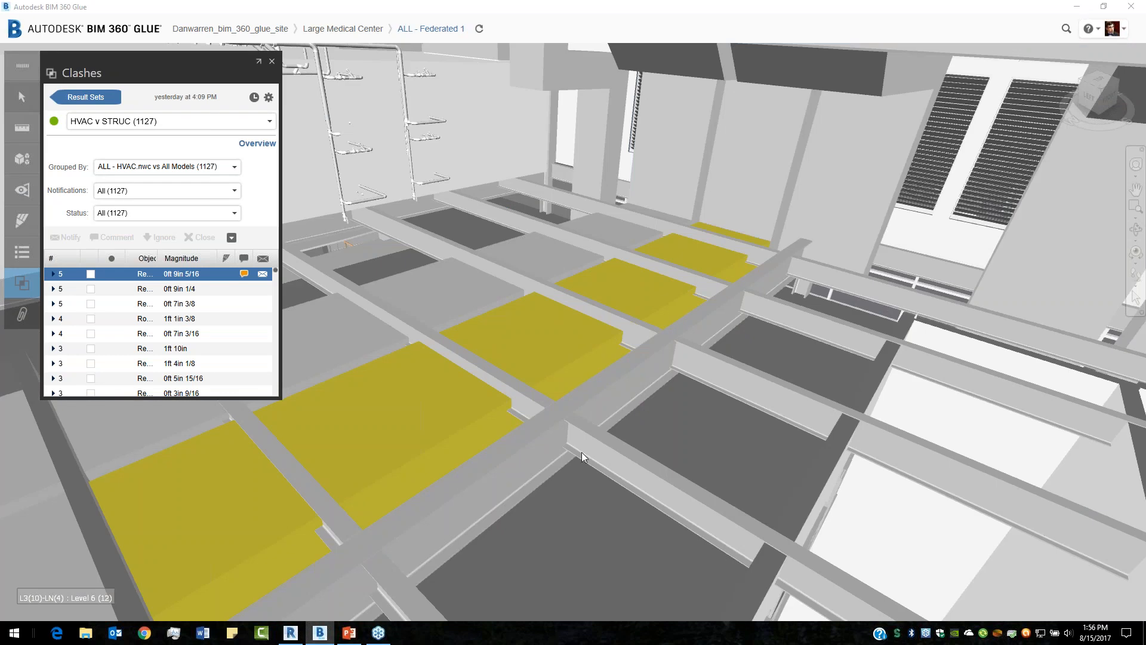
middle_drag(577, 474, 583, 473)
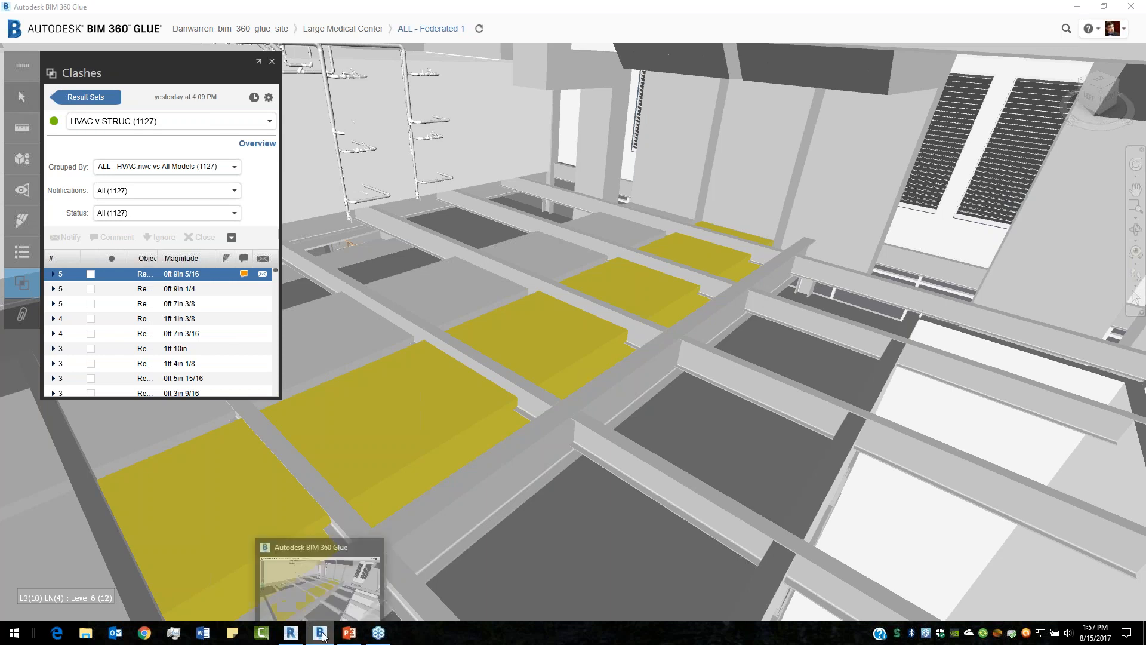
Switch to the PowerPoint presentation and show the closing Autodesk BIM 360 Glue Model Management slide
click(349, 632)
click(186, 573)
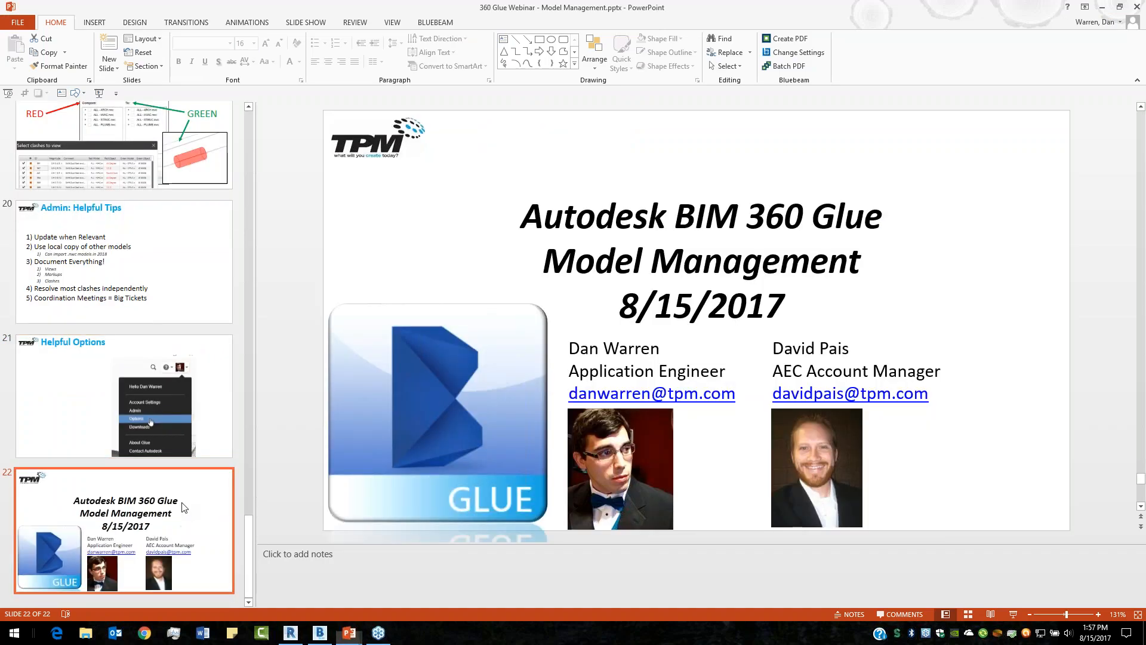